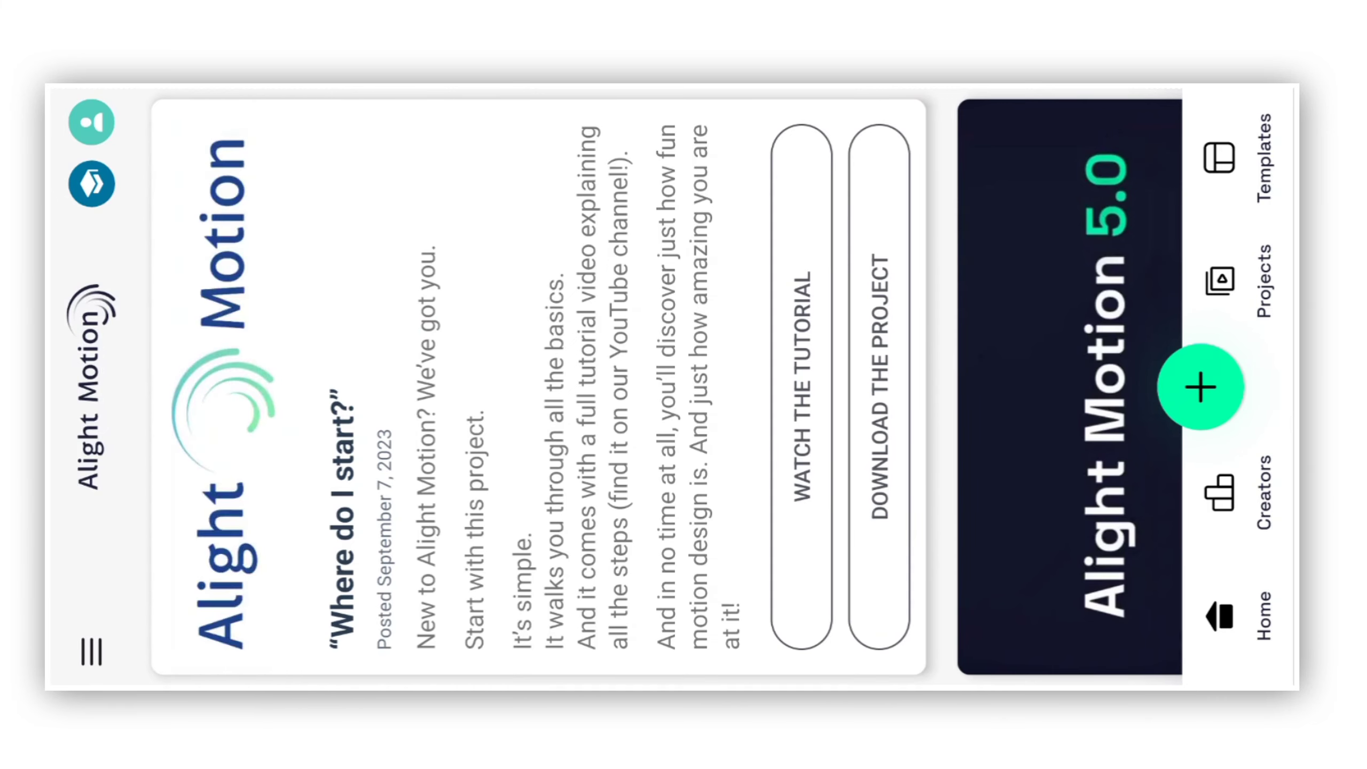
# Step: Open the Beat Mark By Telugu edits project, dismiss Missing Fonts, and scrub the intro
pyautogui.click(1219, 281)
pyautogui.click(481, 499)
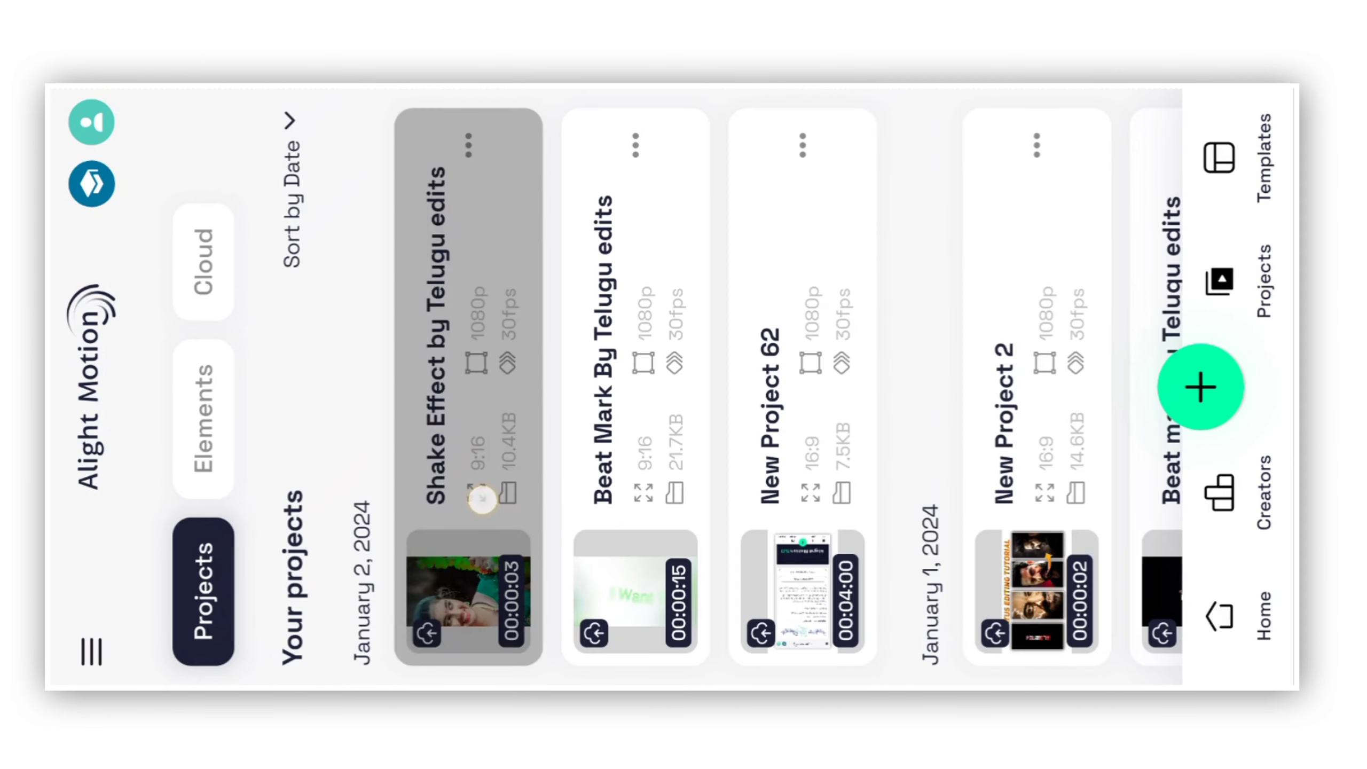
pyautogui.click(656, 438)
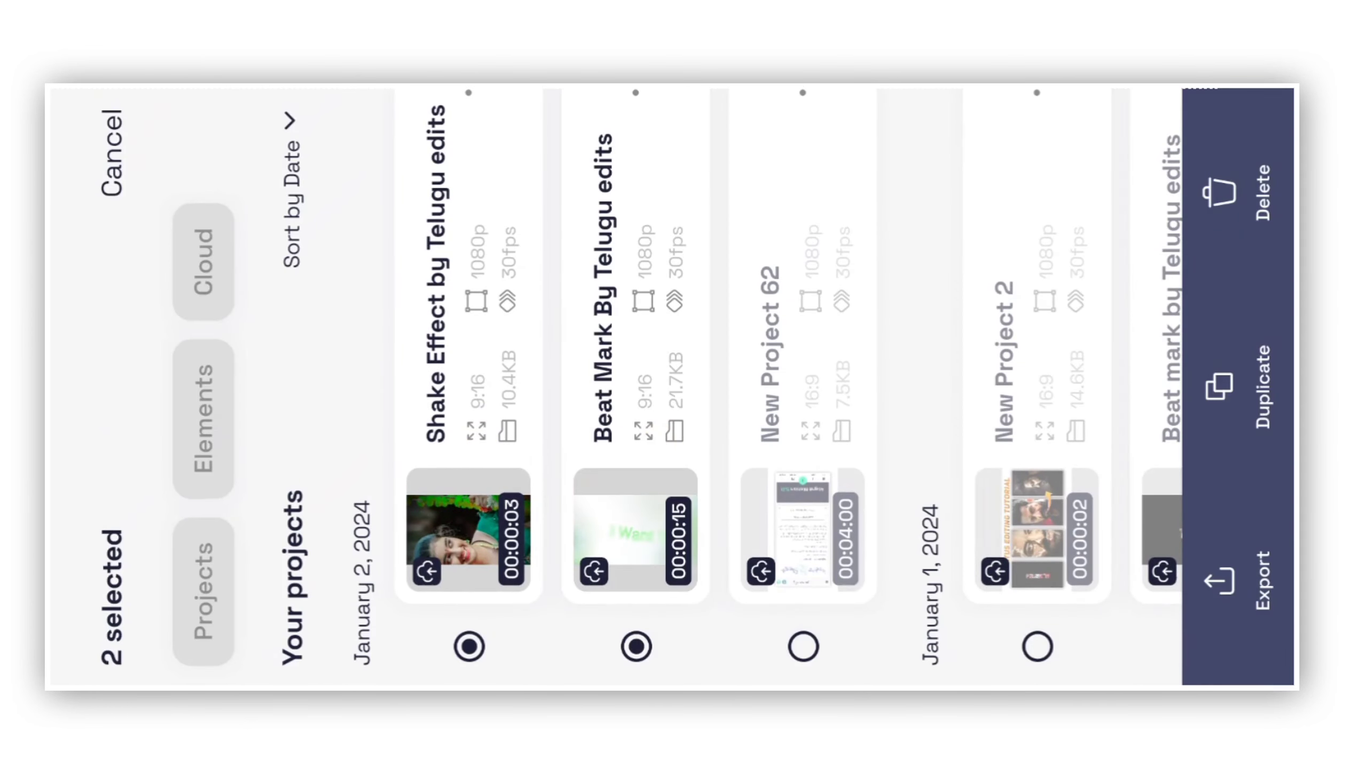
pyautogui.click(470, 428)
pyautogui.click(635, 428)
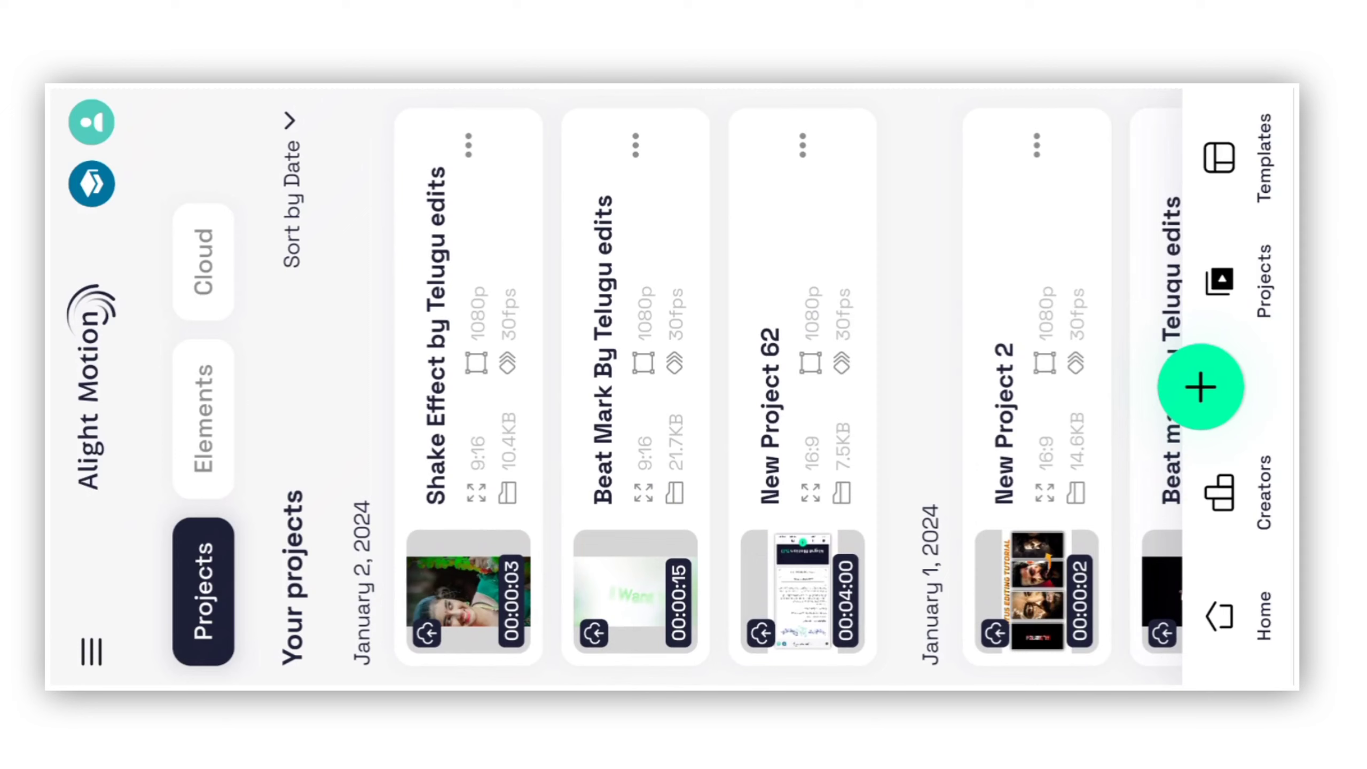
pyautogui.click(636, 374)
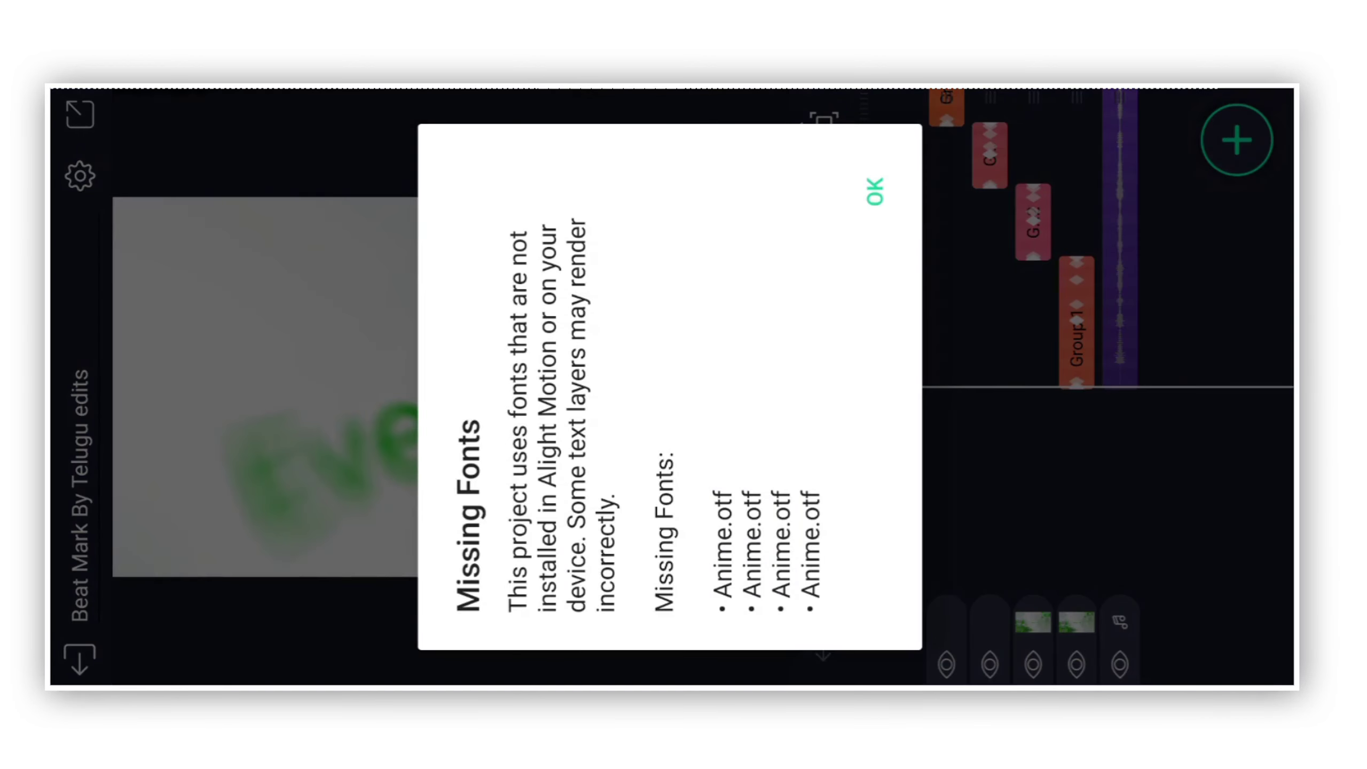
pyautogui.click(875, 191)
pyautogui.moveTo(1007, 388)
pyautogui.mouseDown()
pyautogui.moveTo(1018, 511)
pyautogui.moveTo(994, 396)
pyautogui.mouseUp()
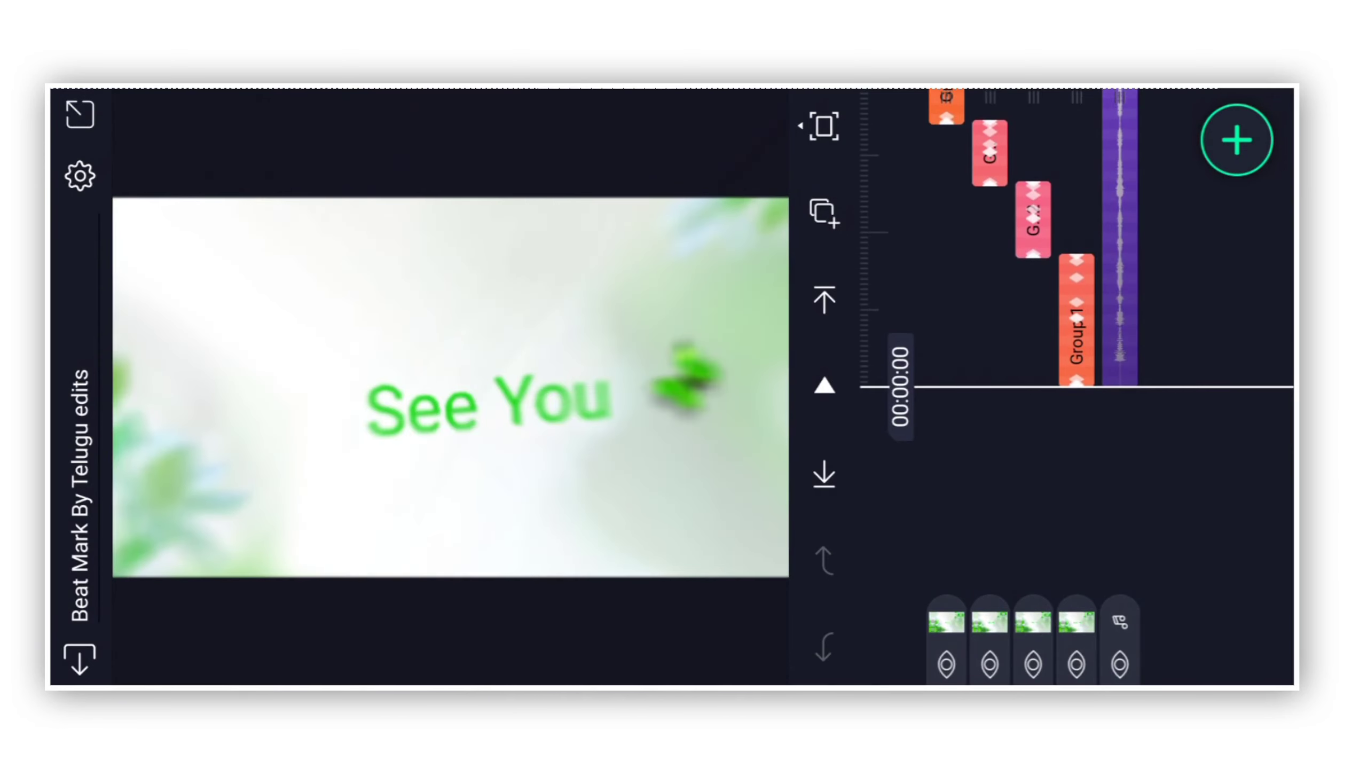
# Step: Inside Group 1, switch the 'Every Time' text to a script font from the full font list
pyautogui.click(1077, 321)
pyautogui.click(1211, 455)
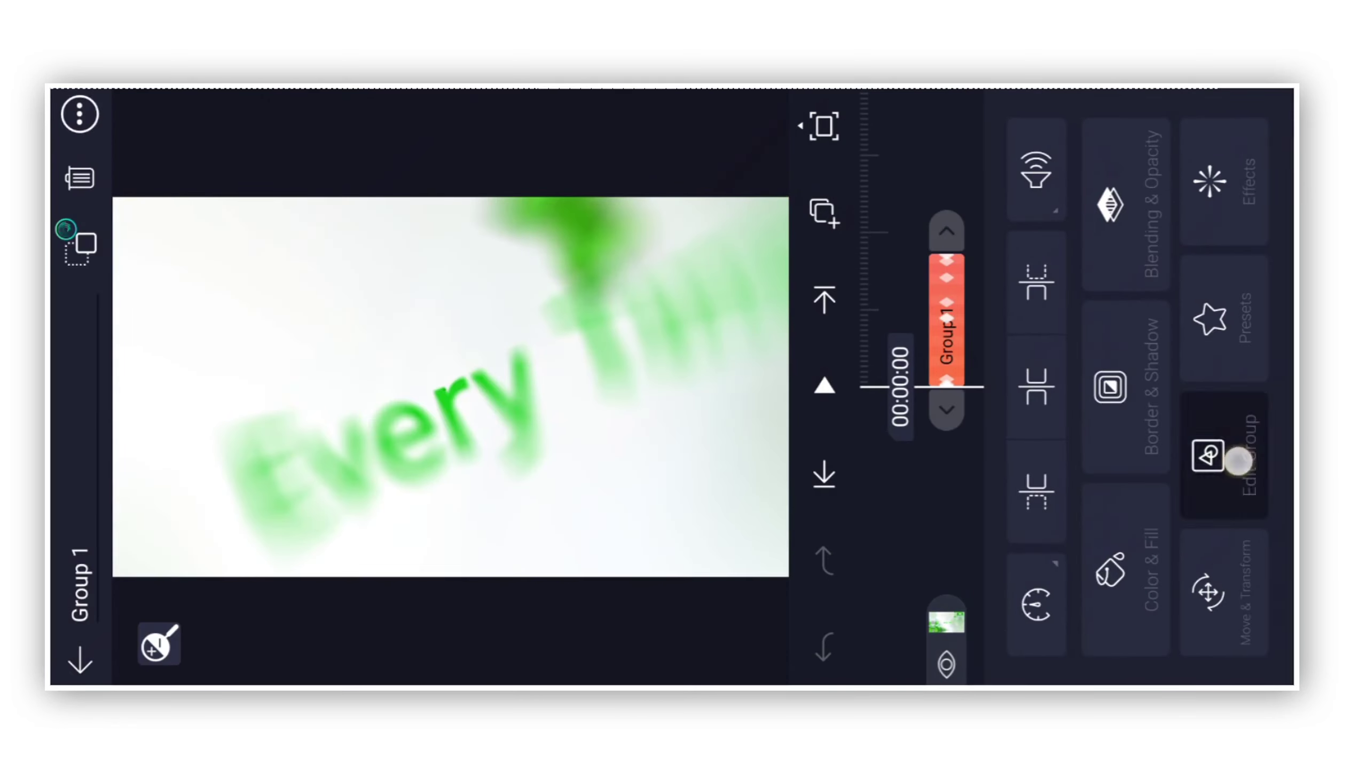
pyautogui.click(988, 321)
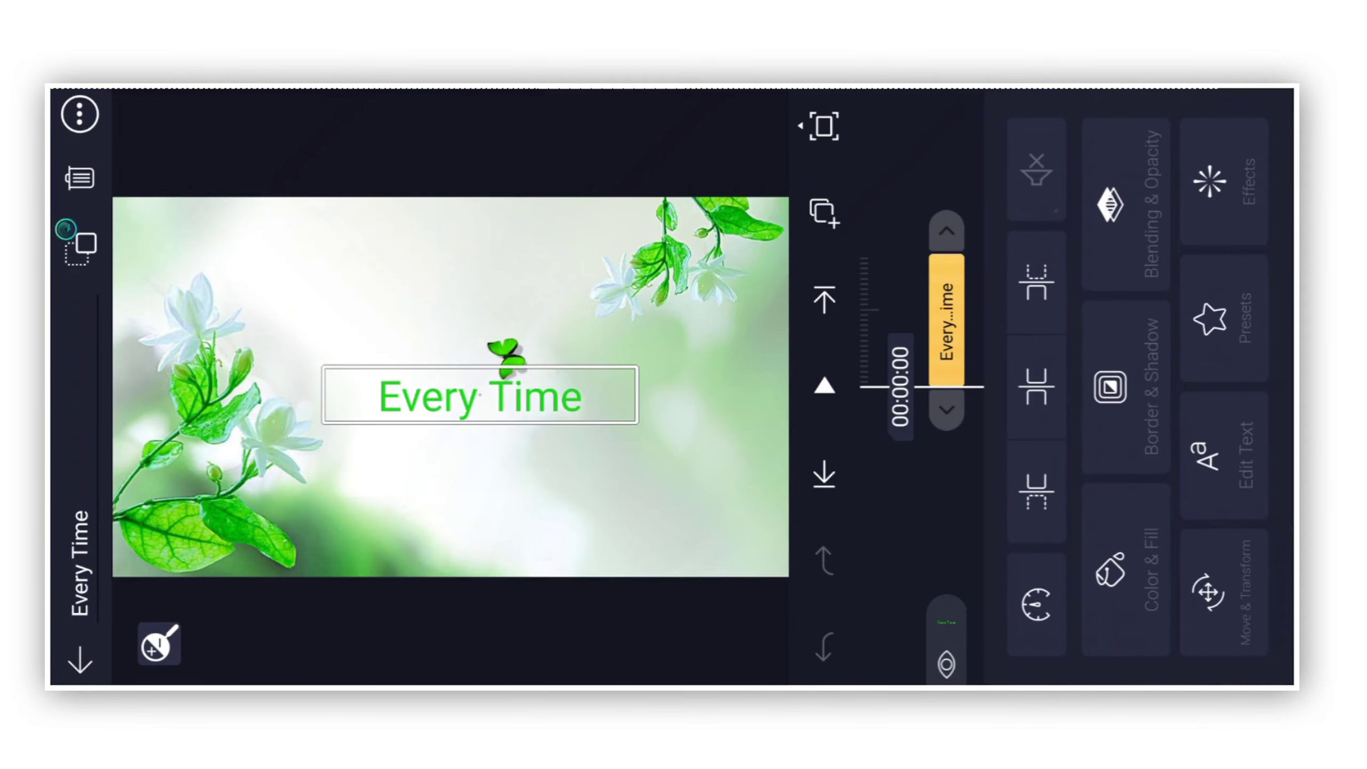
pyautogui.click(1209, 453)
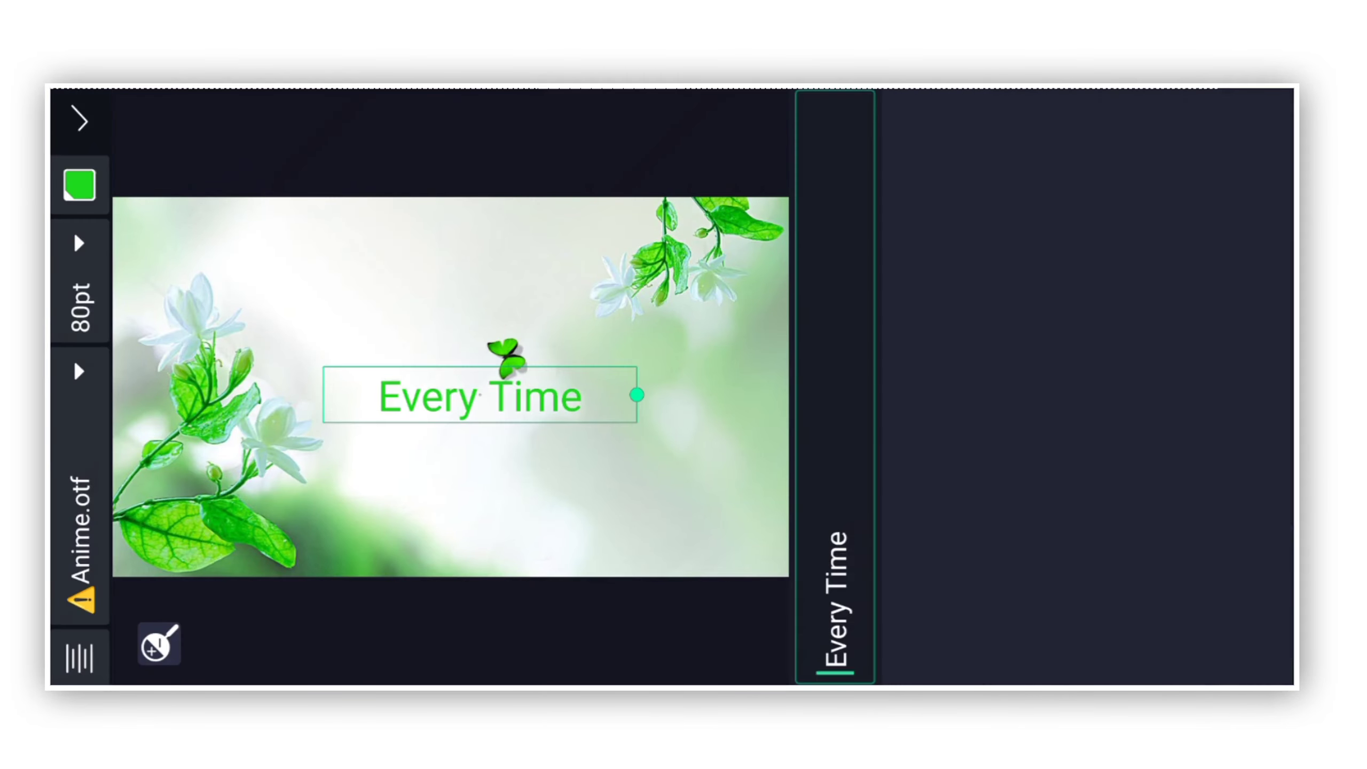
pyautogui.click(243, 593)
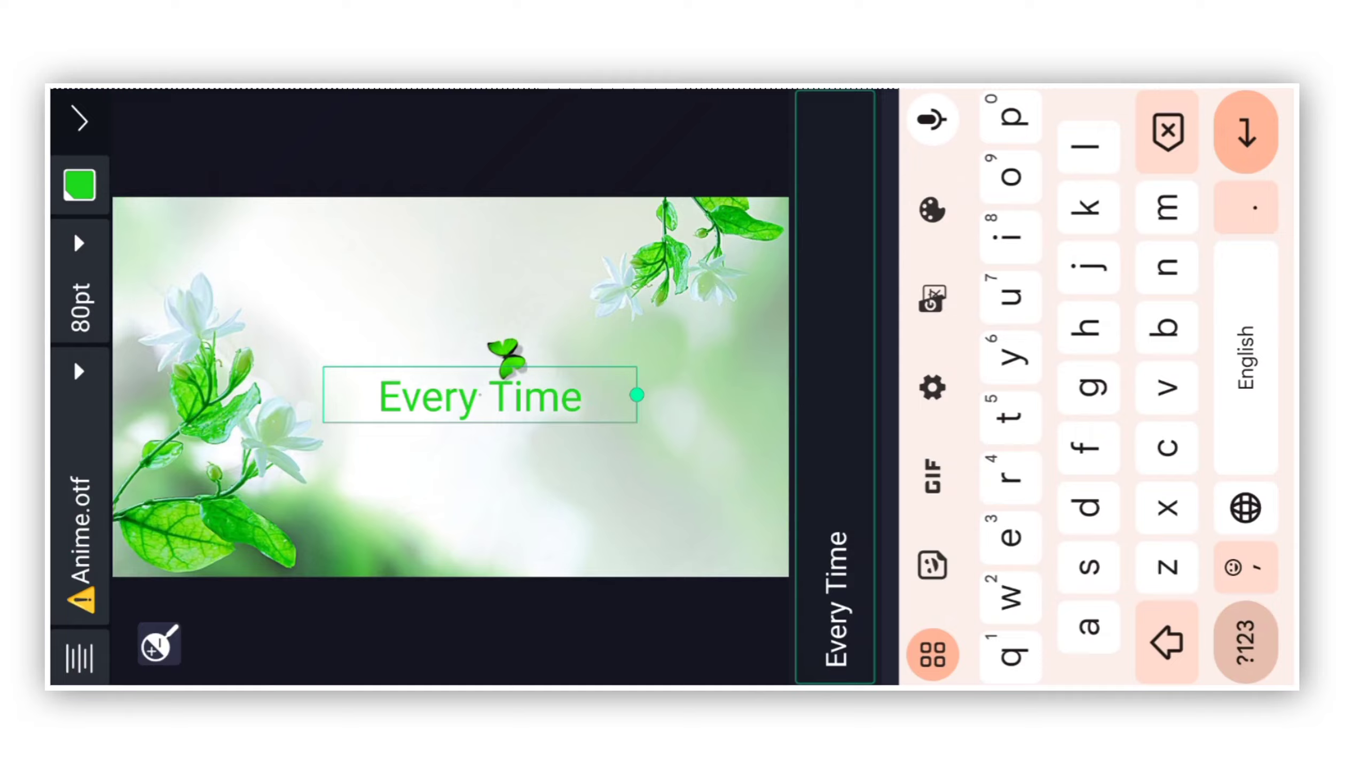
pyautogui.scroll(-10, 684, 385)
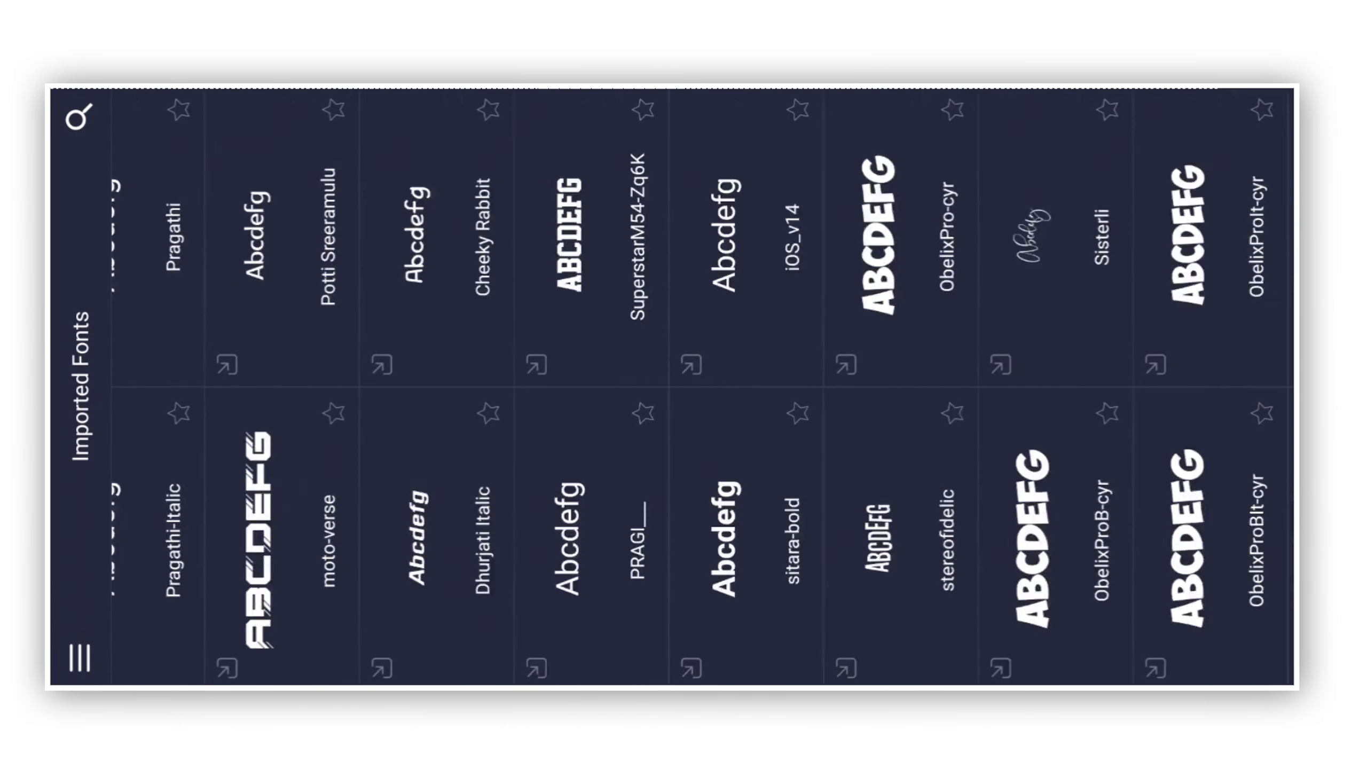
pyautogui.scroll(-10, 684, 385)
pyautogui.scroll(-10, 684, 385)
pyautogui.scroll(-3, 683, 384)
pyautogui.moveTo(1004, 586); pyautogui.dragTo(824, 586)
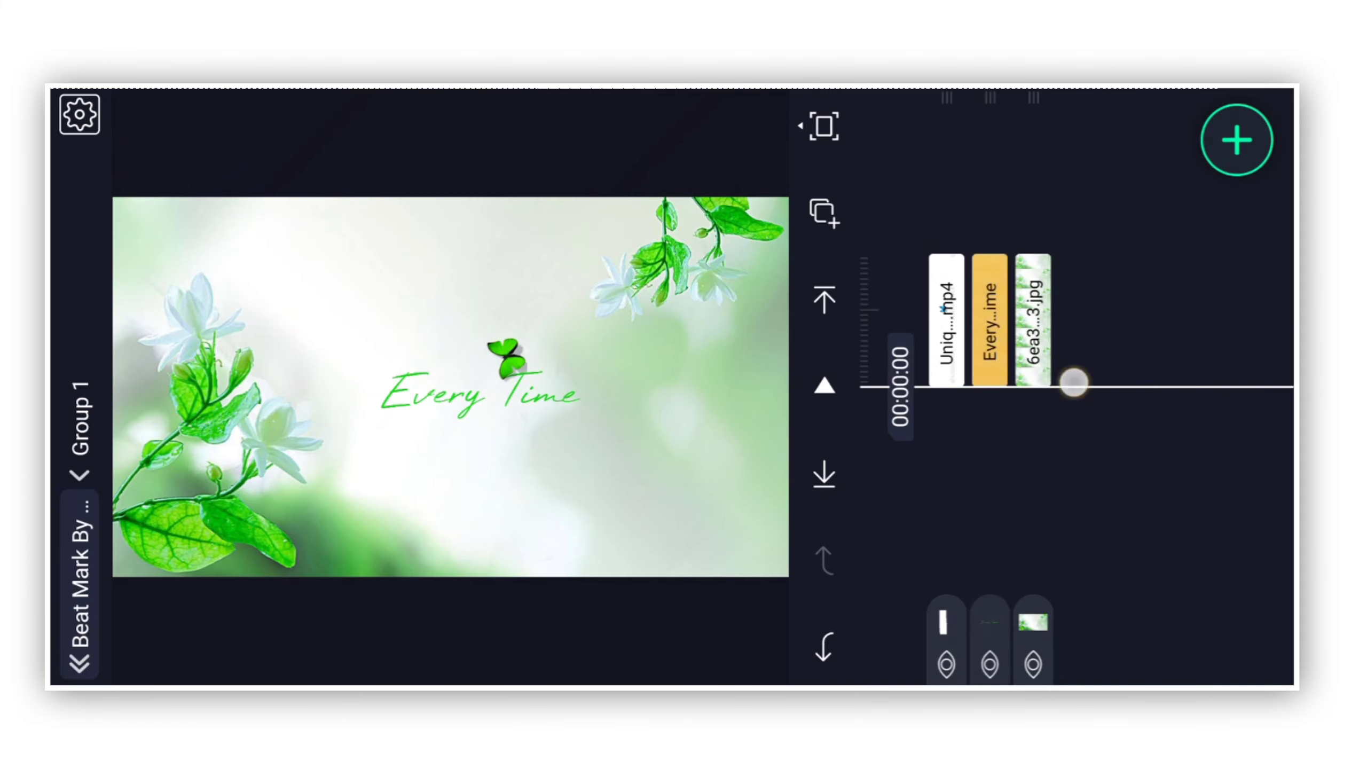
pyautogui.moveTo(1073, 382); pyautogui.dragTo(1073, 449)
# Step: Set the 'I Want To' text in Group 2 to the High Summit font
pyautogui.moveTo(1041, 372); pyautogui.dragTo(1037, 455)
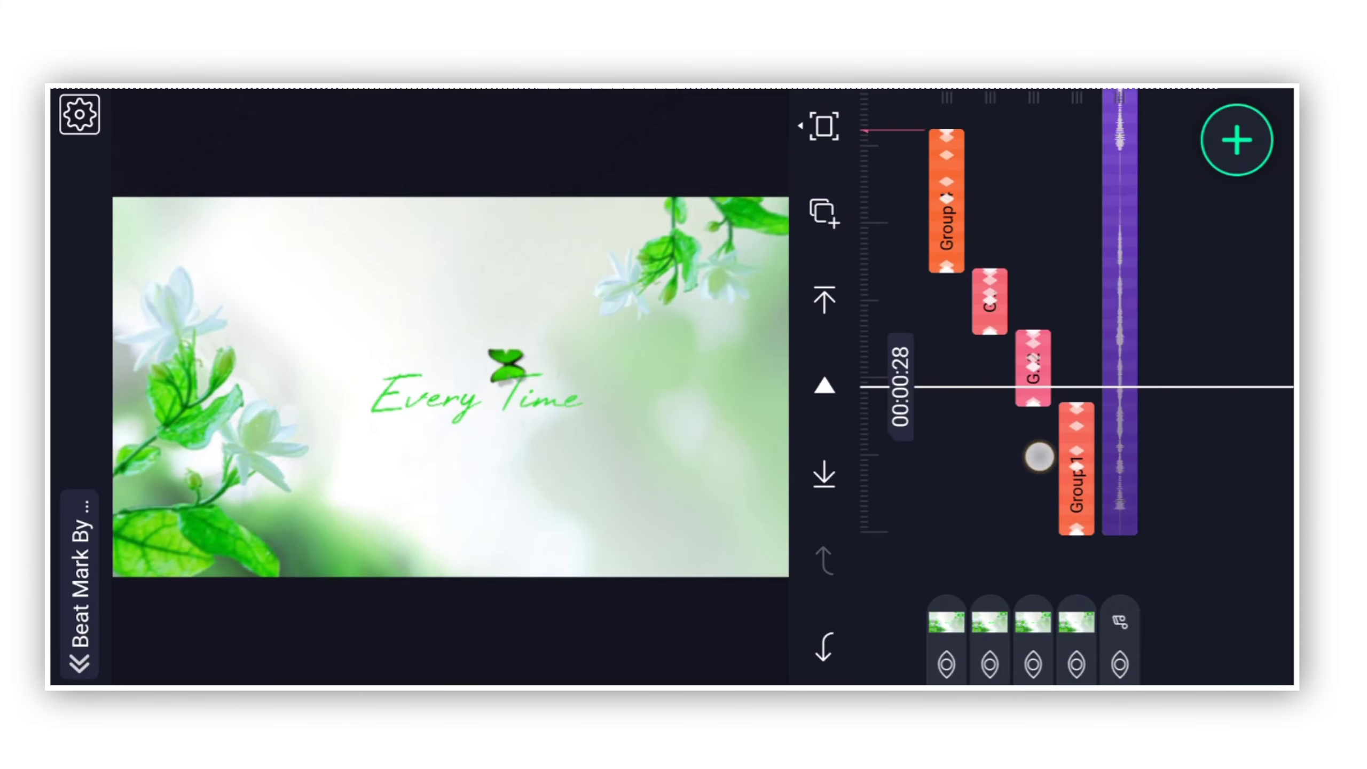
pyautogui.click(1033, 358)
pyautogui.click(946, 345)
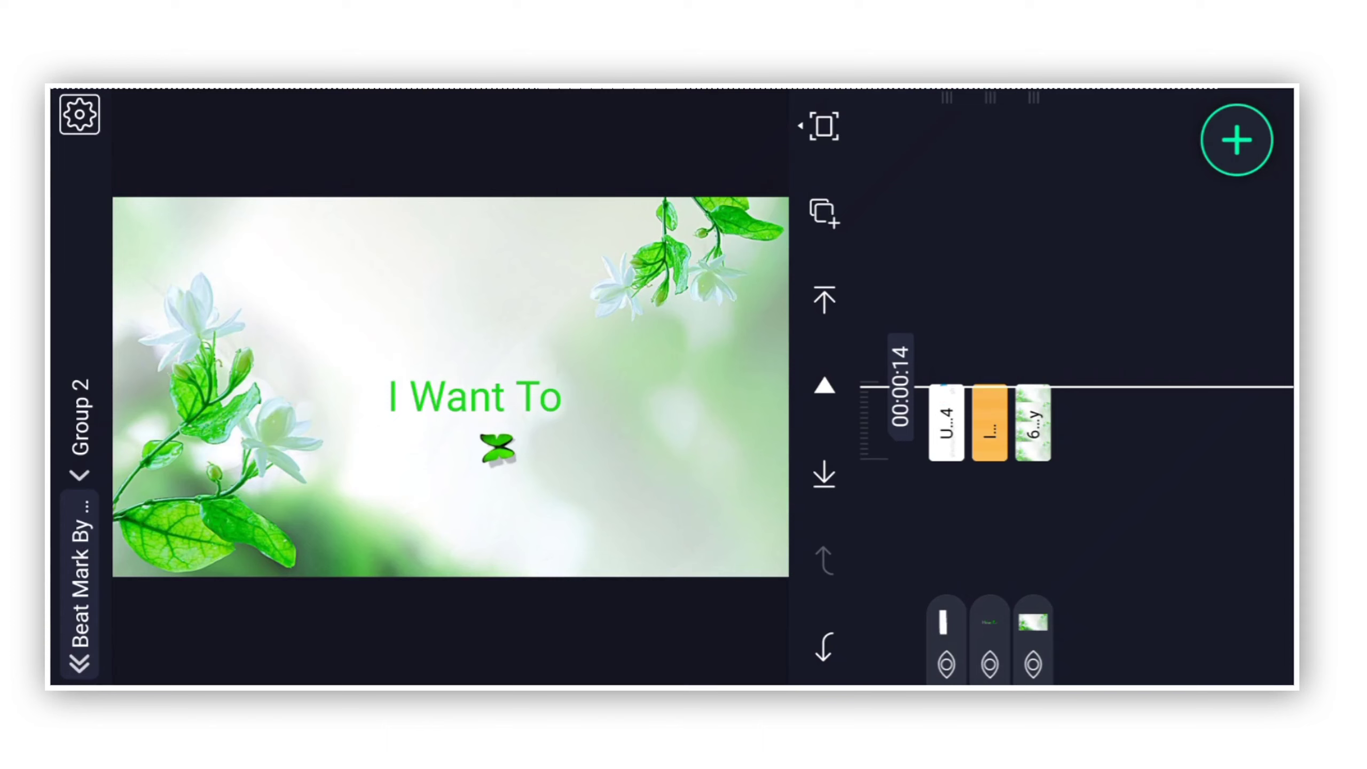
pyautogui.click(989, 427)
pyautogui.click(1224, 456)
pyautogui.click(80, 534)
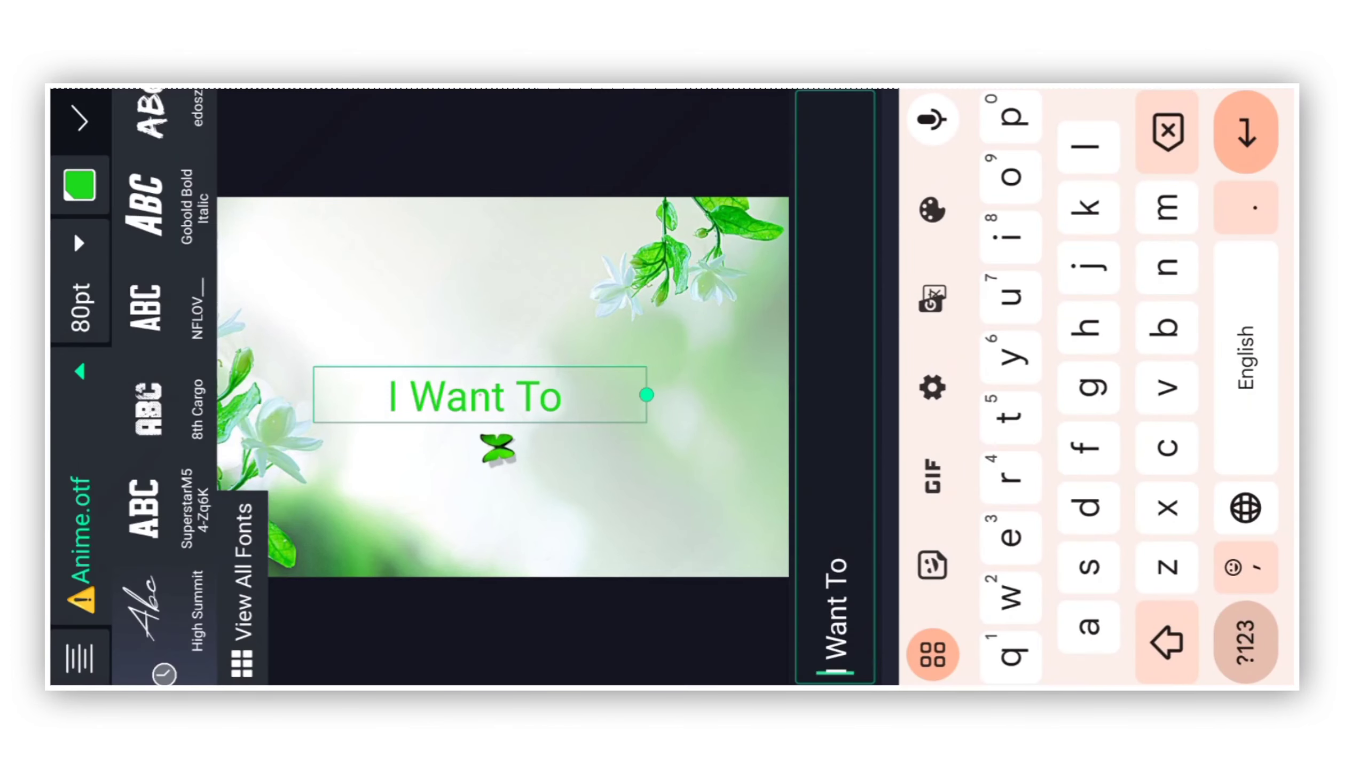
pyautogui.click(140, 567)
pyautogui.click(81, 120)
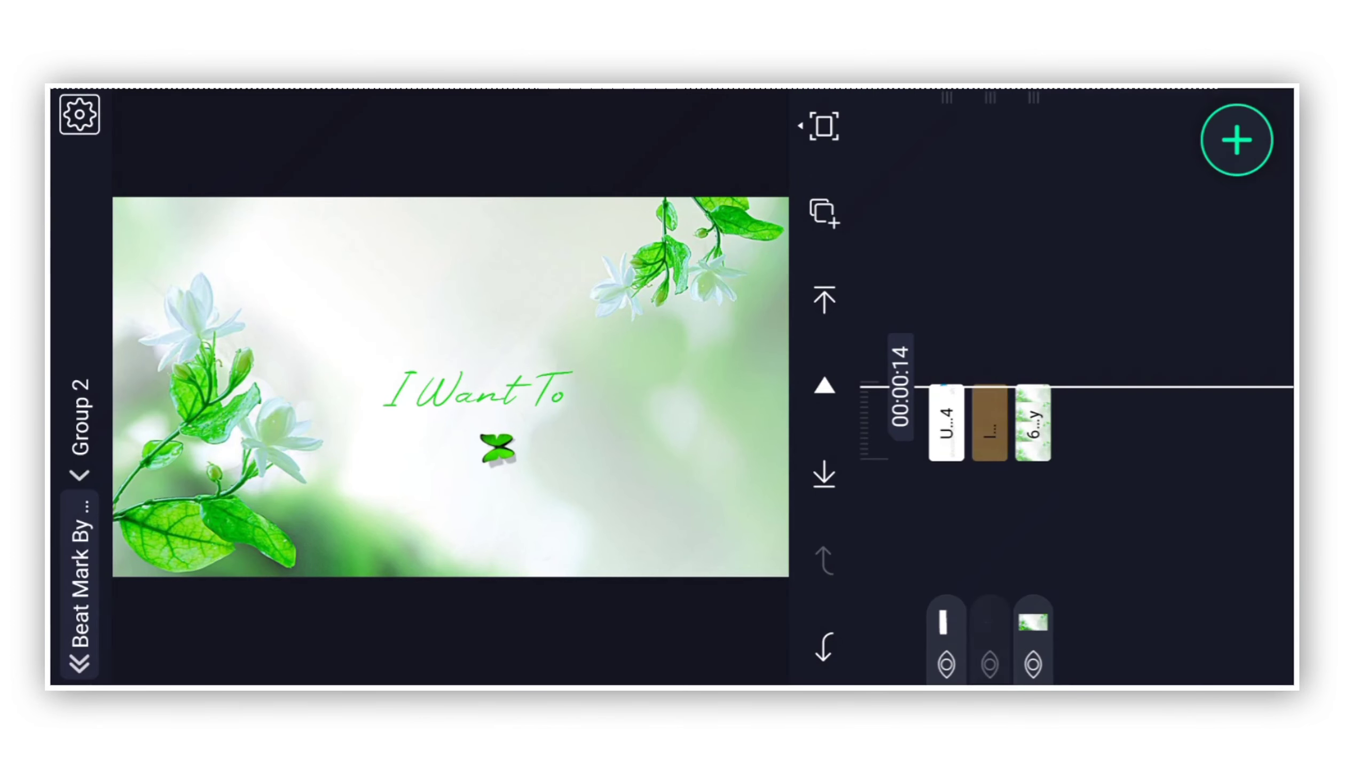
# Step: Return to the main timeline and scrub past the See You group to the My Girl title
pyautogui.click(80, 475)
pyautogui.moveTo(1026, 391); pyautogui.dragTo(1026, 508)
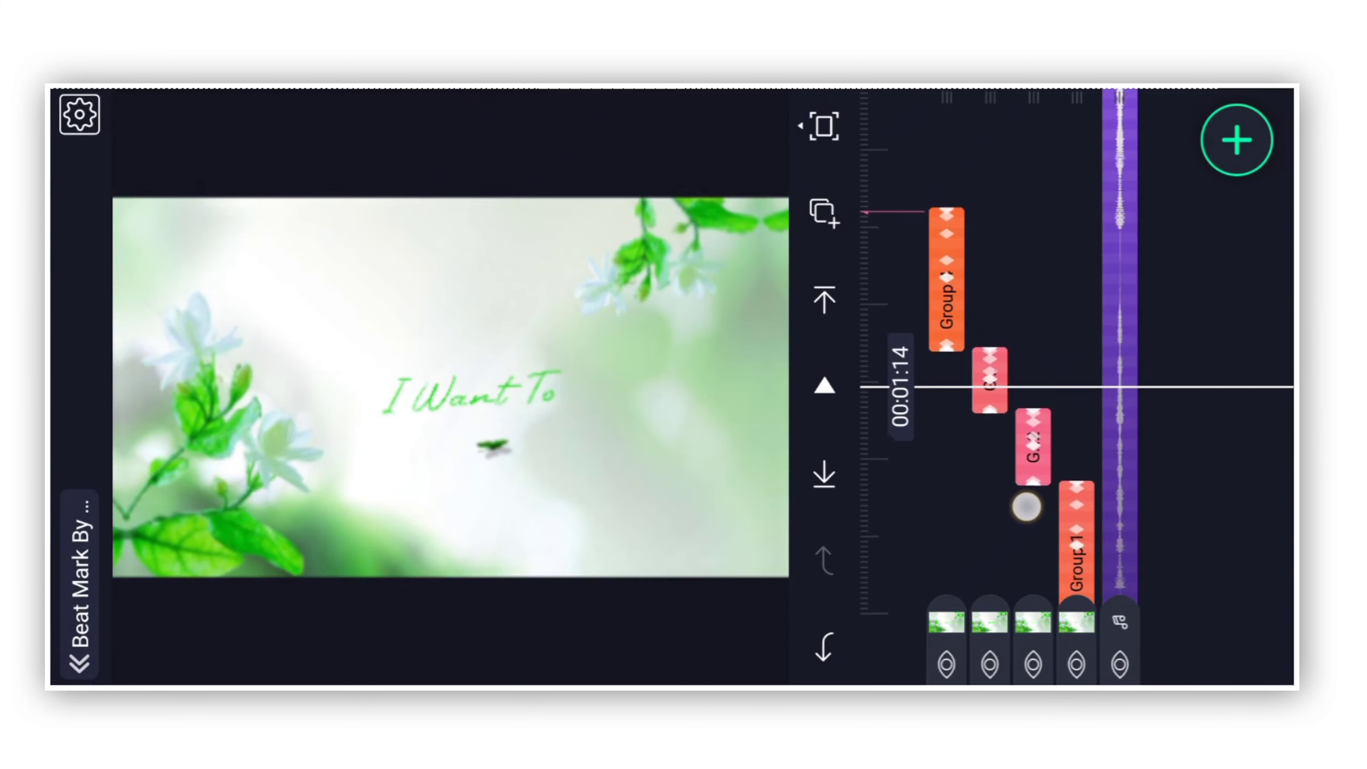
pyautogui.click(983, 407)
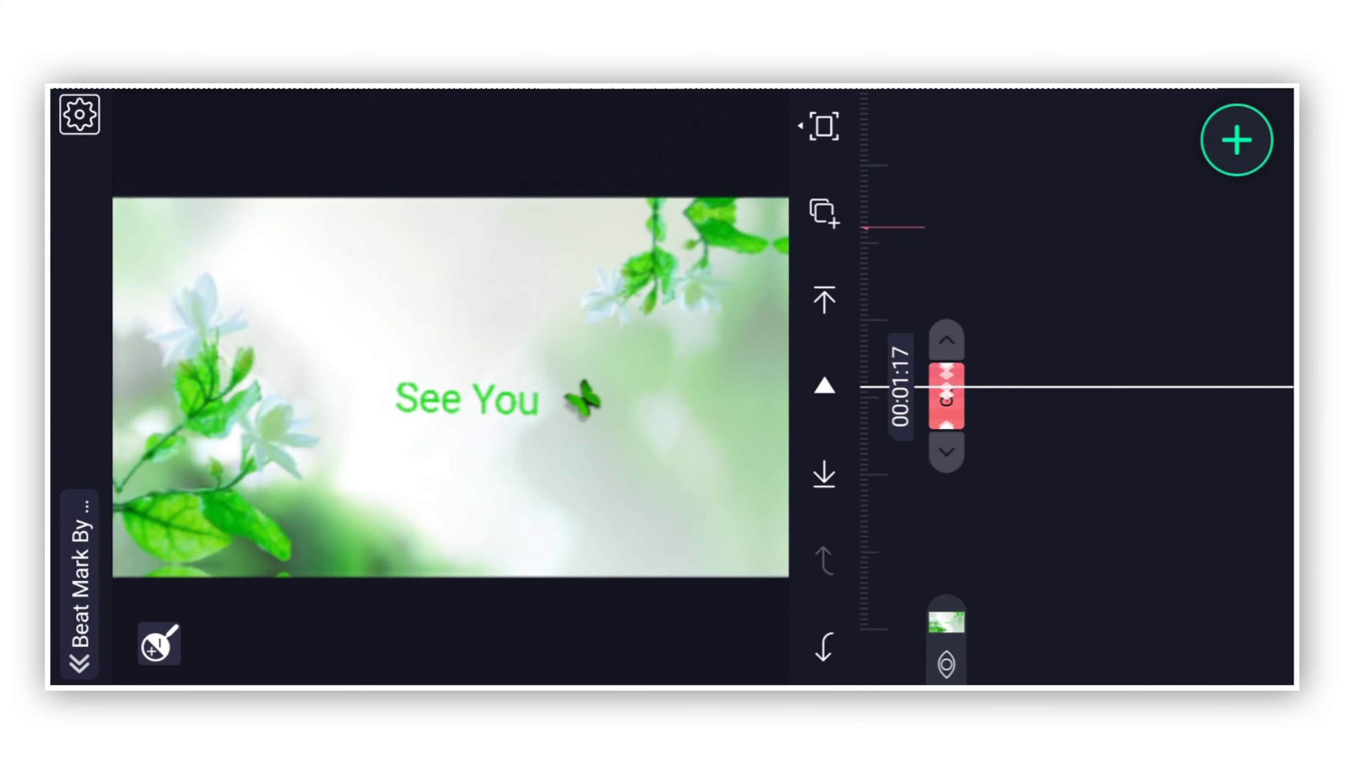
pyautogui.click(1068, 267)
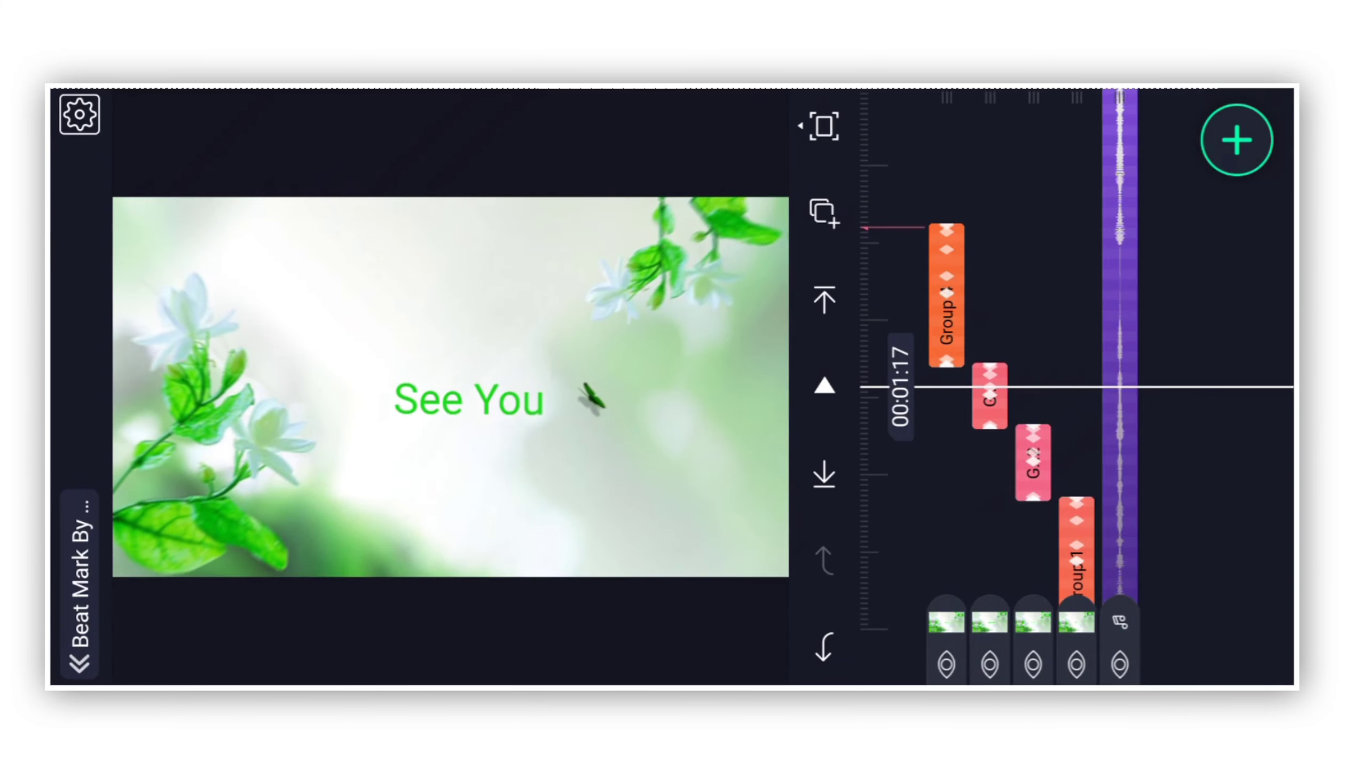
pyautogui.moveTo(1025, 267); pyautogui.dragTo(1025, 423)
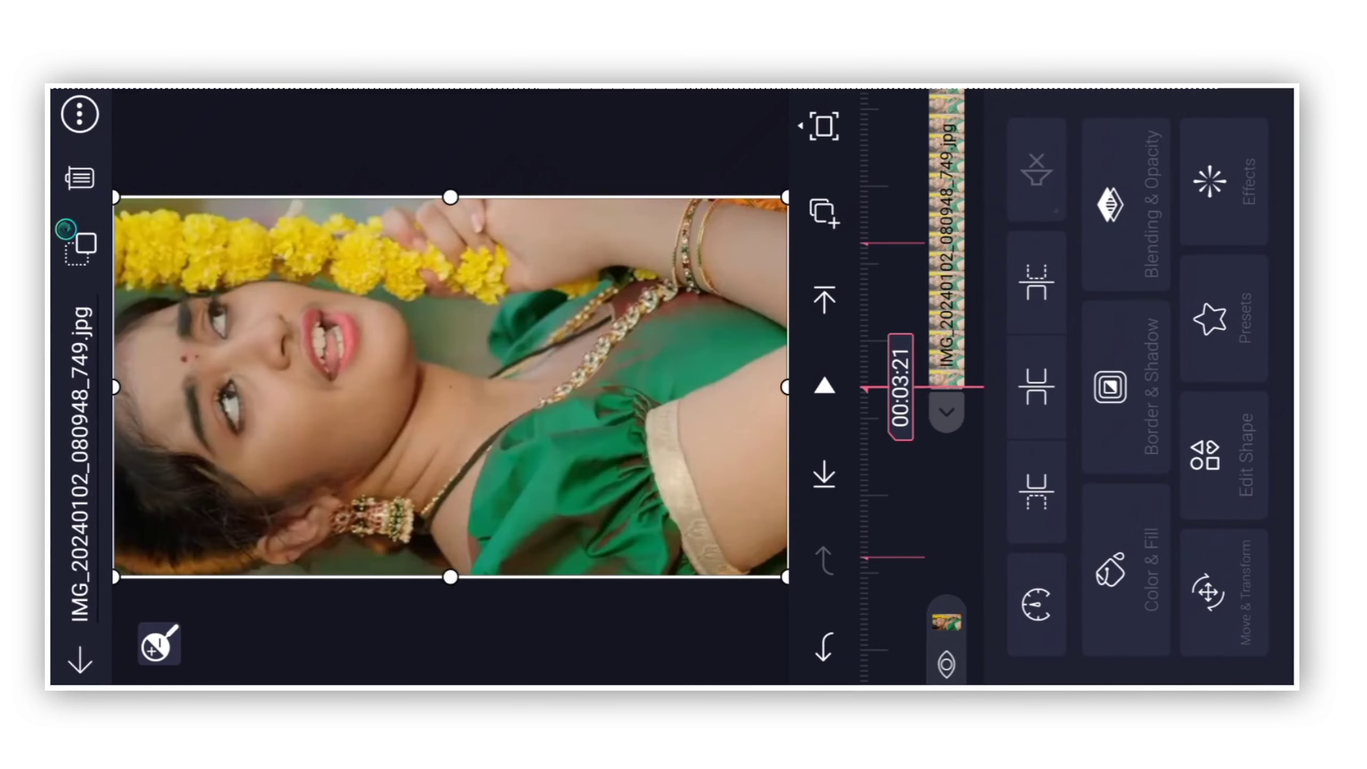
# Step: Add the first two gallery photos as layers at successive beat marks
pyautogui.press('Escape')
pyautogui.click(1236, 140)
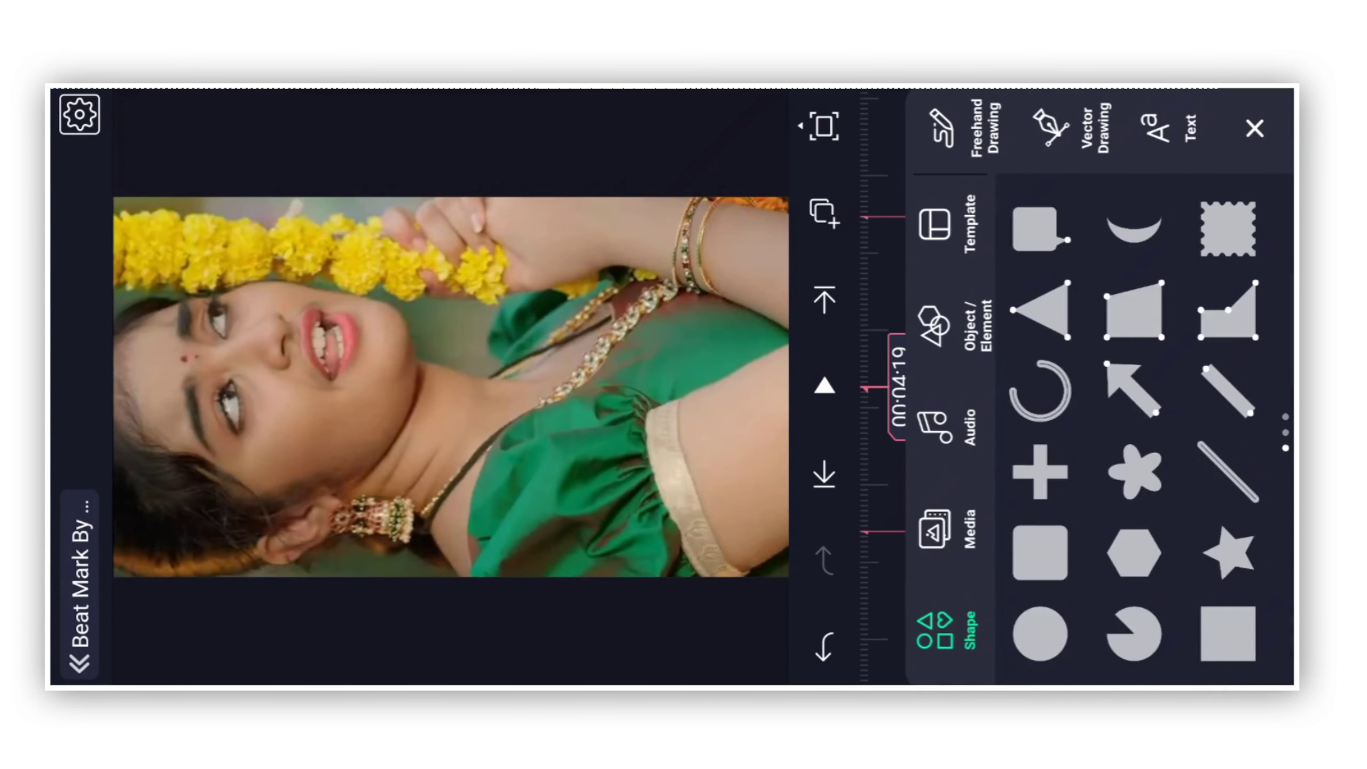
pyautogui.click(930, 524)
pyautogui.click(1220, 626)
pyautogui.moveTo(945, 267); pyautogui.dragTo(945, 449)
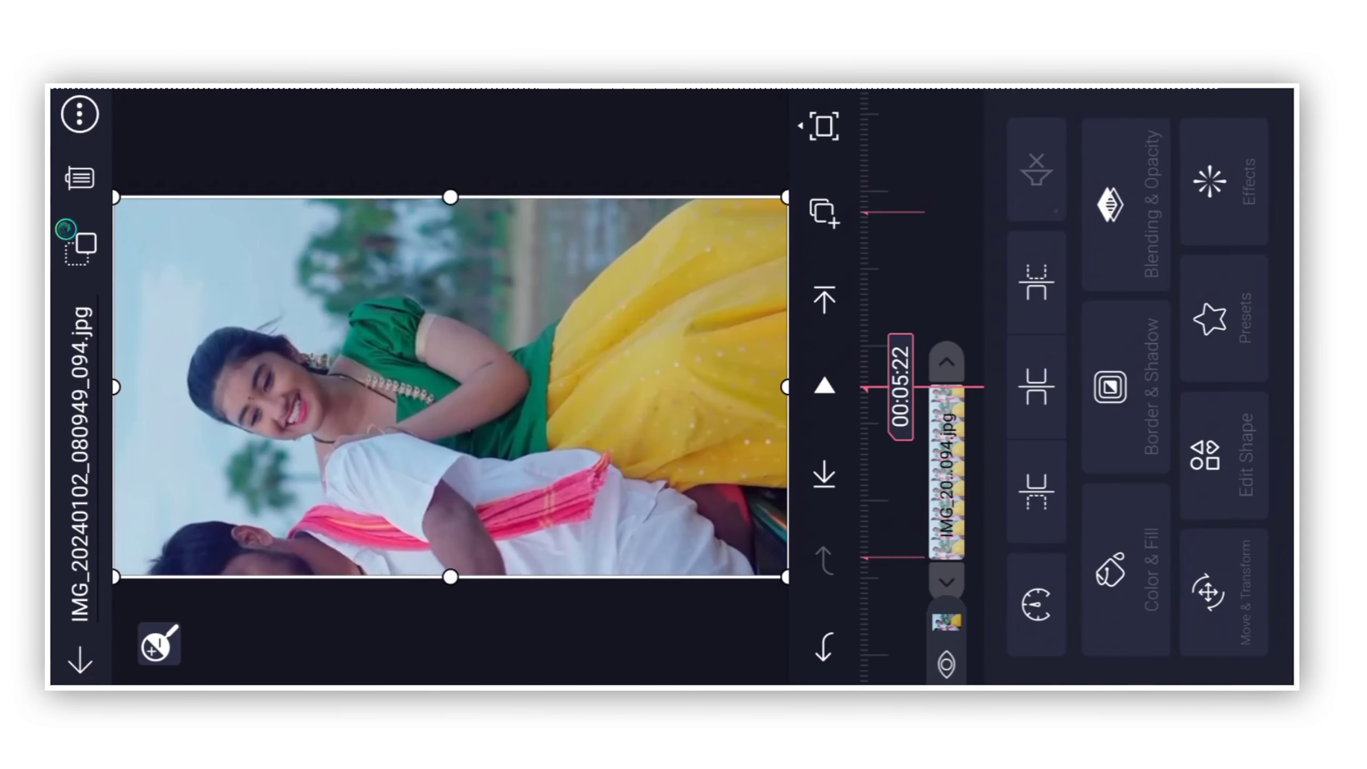
pyautogui.click(449, 128)
pyautogui.click(1235, 140)
pyautogui.click(935, 528)
pyautogui.click(1220, 320)
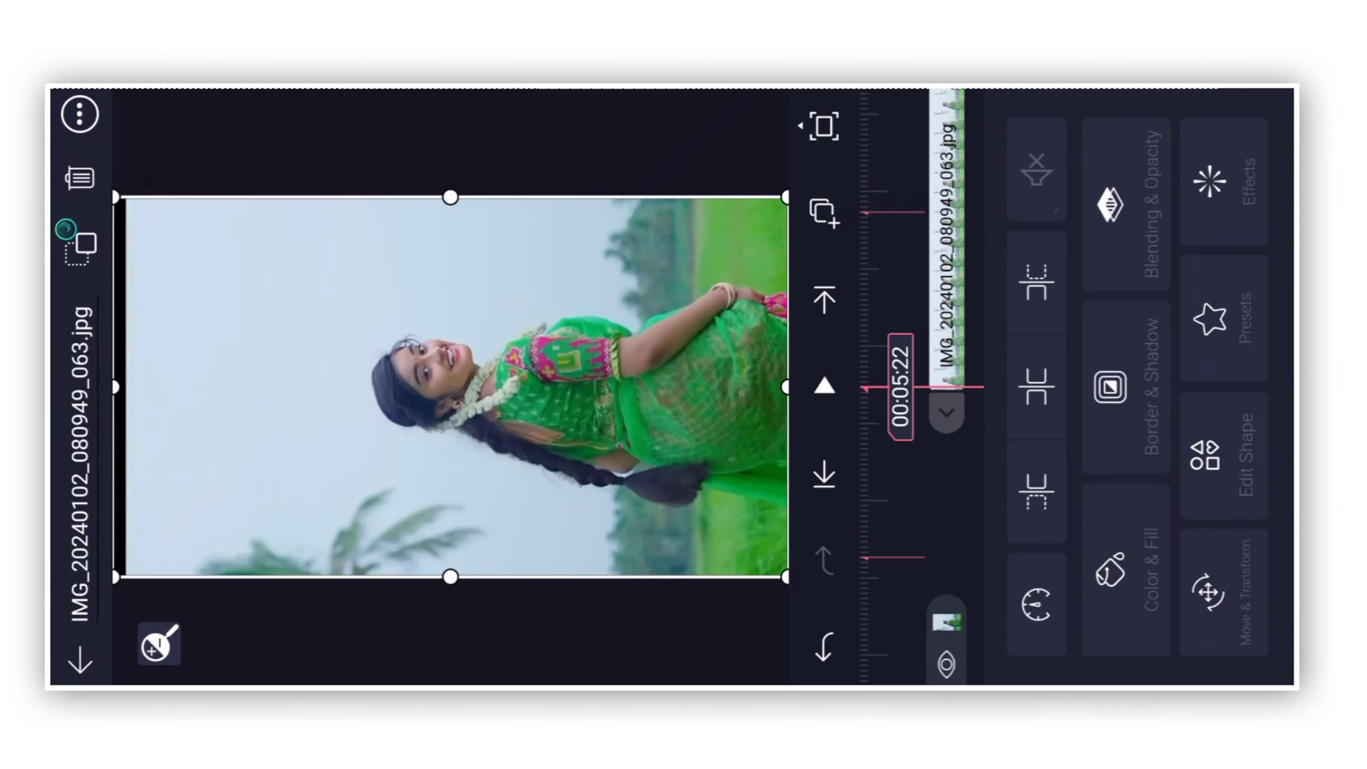
pyautogui.moveTo(944, 268); pyautogui.dragTo(945, 449)
pyautogui.click(937, 311)
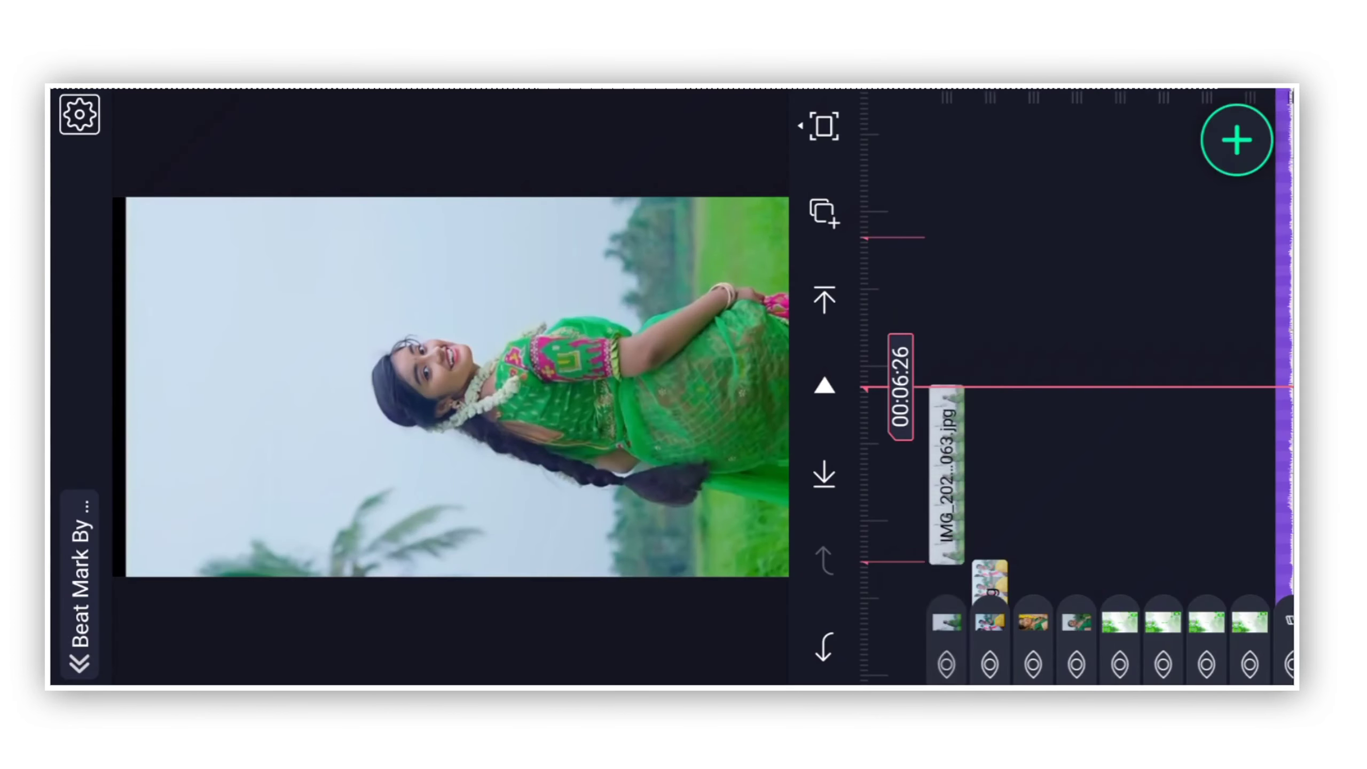
# Step: Add two more gallery photos as layers at the following beat marks
pyautogui.click(1235, 140)
pyautogui.click(935, 529)
pyautogui.click(1221, 321)
pyautogui.moveTo(945, 267); pyautogui.dragTo(945, 448)
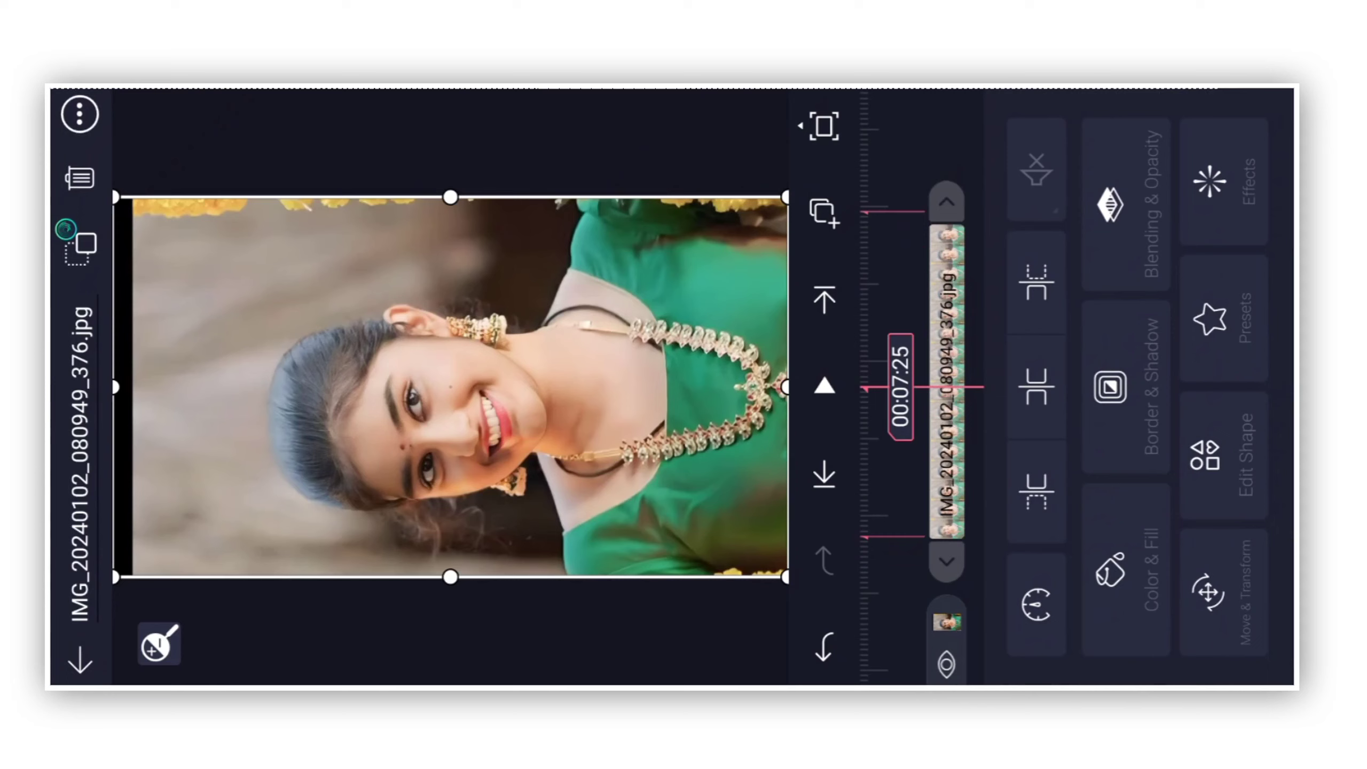
pyautogui.click(449, 129)
pyautogui.click(1236, 140)
pyautogui.click(932, 523)
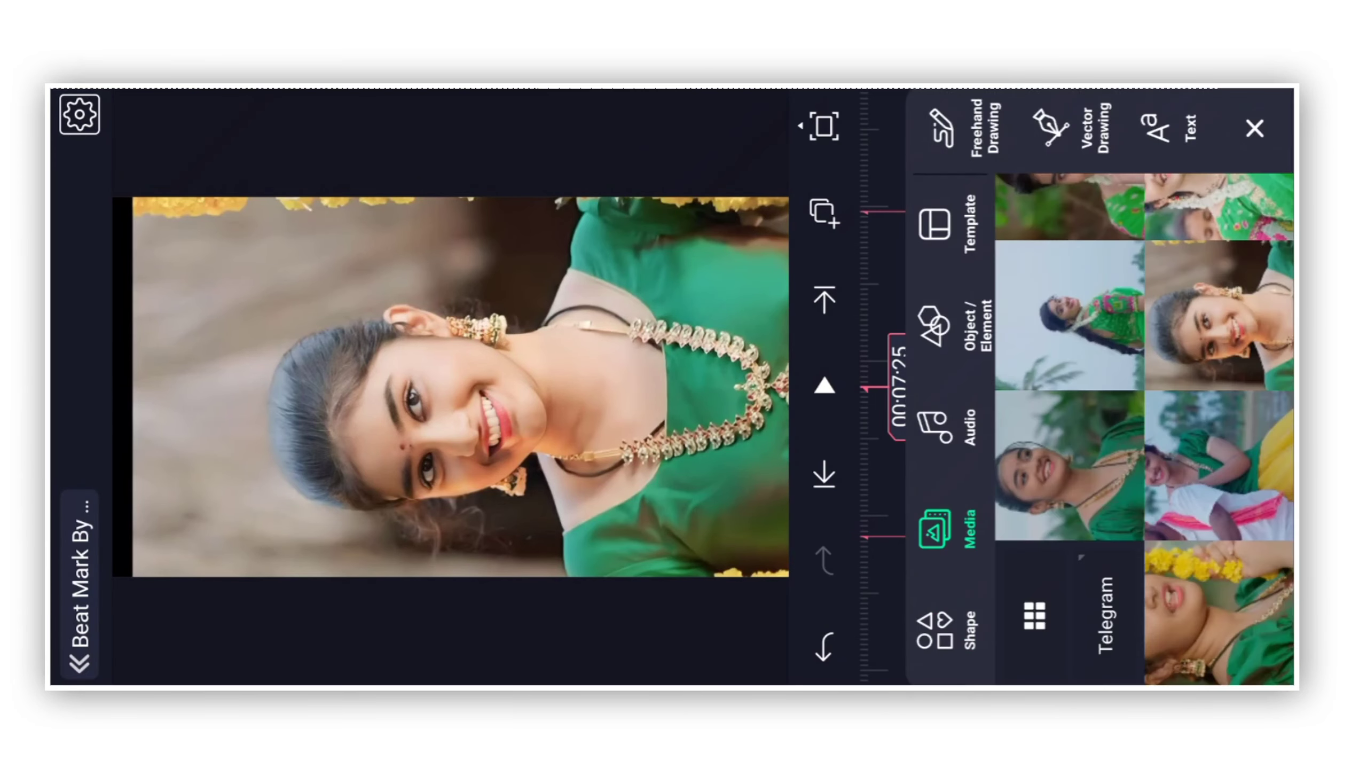
pyautogui.moveTo(1142, 321); pyautogui.dragTo(1143, 388)
pyautogui.click(1221, 320)
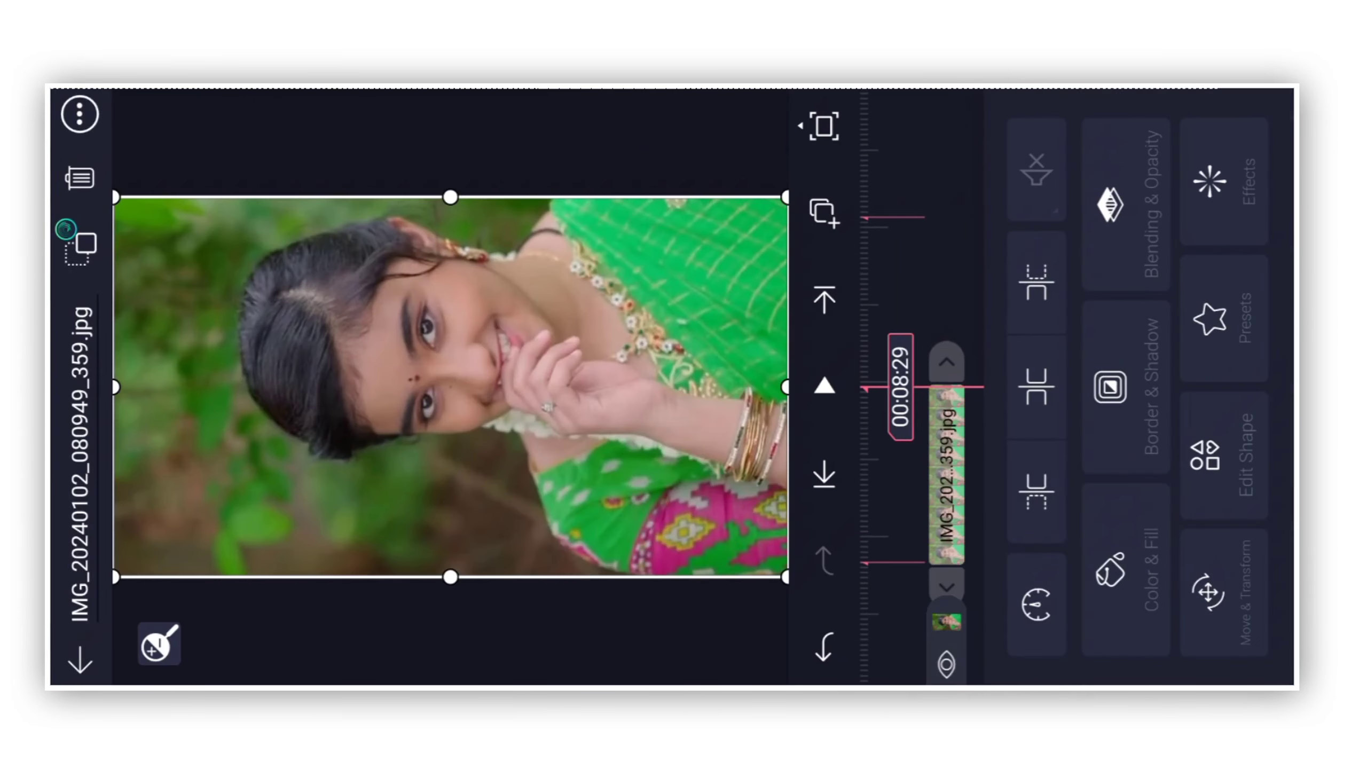
pyautogui.click(449, 129)
# Step: Add one more gallery photo layer and advance to the next beat mark
pyautogui.click(1236, 140)
pyautogui.click(932, 528)
pyautogui.click(1220, 321)
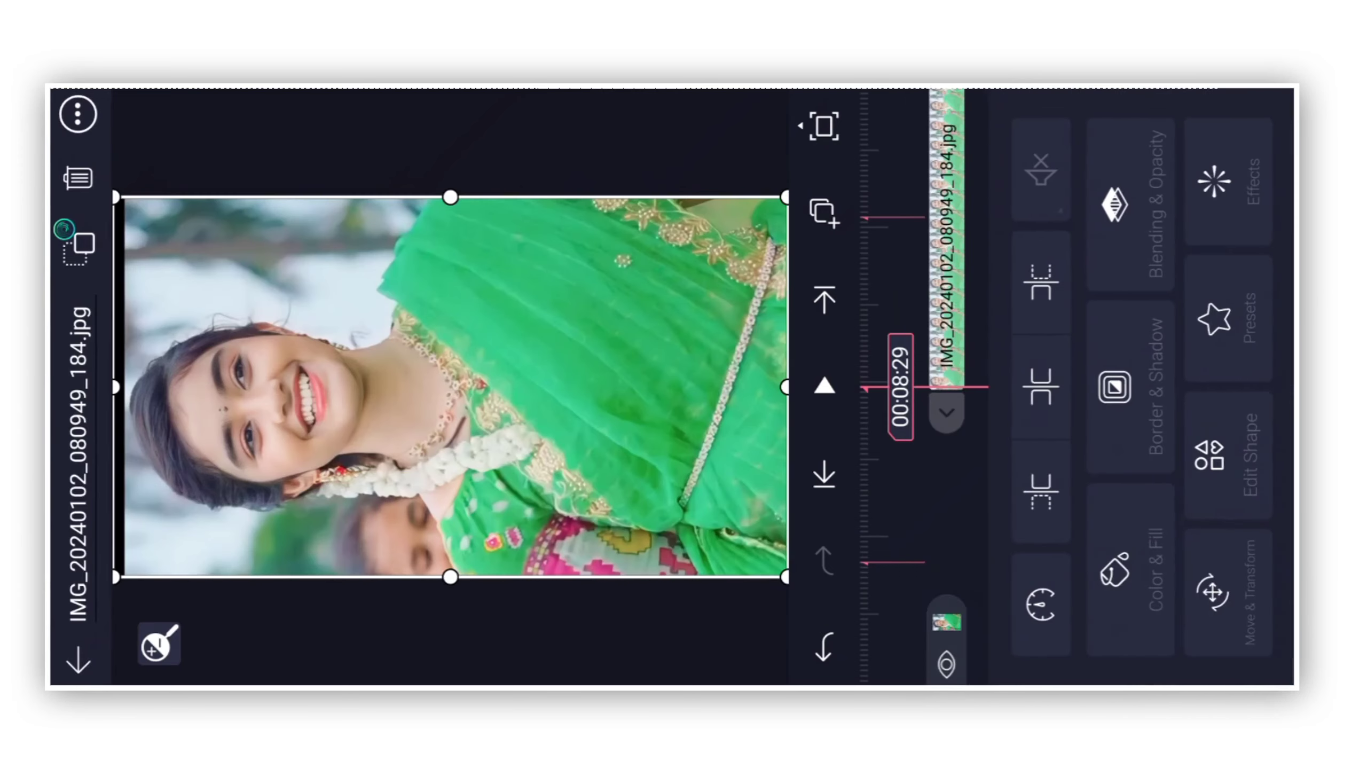
pyautogui.moveTo(944, 267); pyautogui.dragTo(945, 448)
# Step: Add another gallery photo as a layer and move to the next beat mark
pyautogui.click(943, 299)
pyautogui.click(1233, 143)
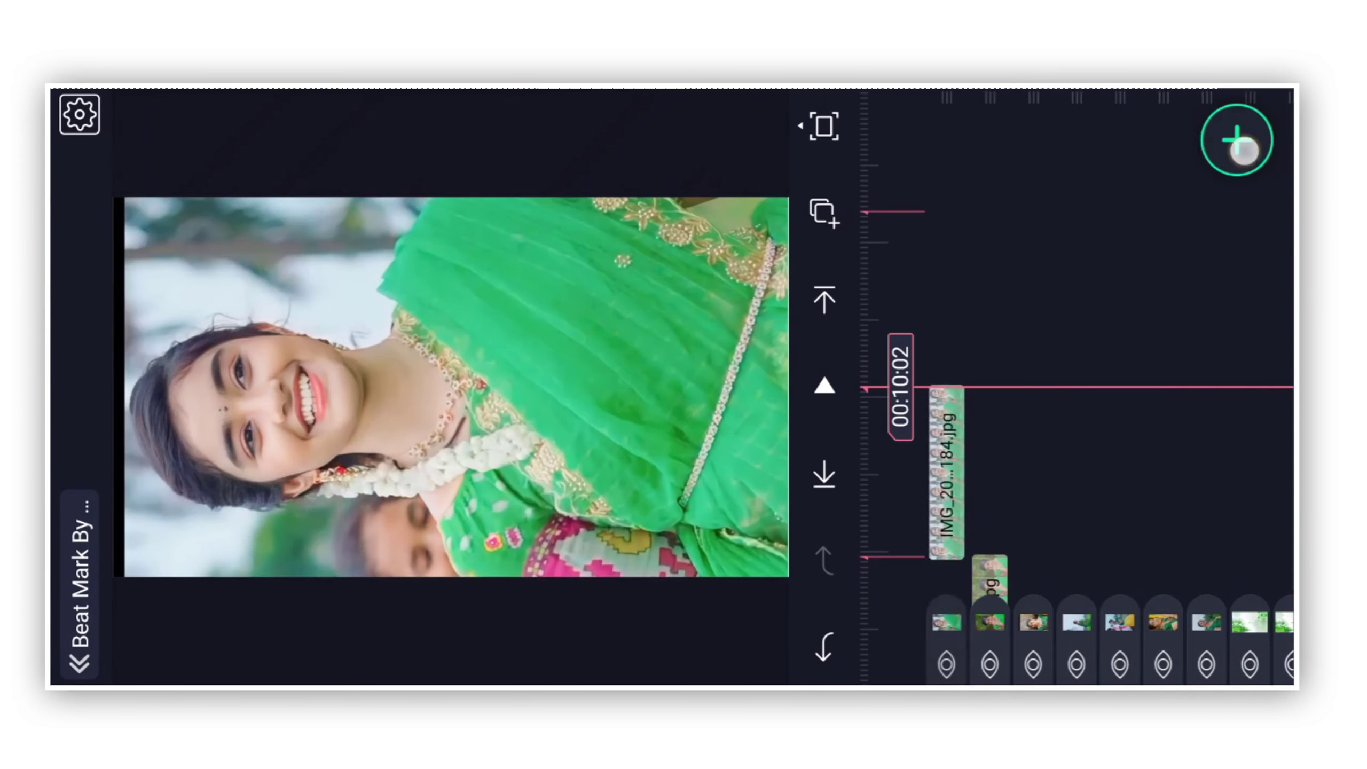
pyautogui.moveTo(1124, 450); pyautogui.dragTo(1123, 516)
pyautogui.click(1123, 516)
pyautogui.moveTo(1031, 266)
pyautogui.mouseDown()
pyautogui.moveTo(1032, 330)
pyautogui.moveTo(1068, 385)
pyautogui.mouseUp()
pyautogui.click(1121, 214)
pyautogui.click(989, 481)
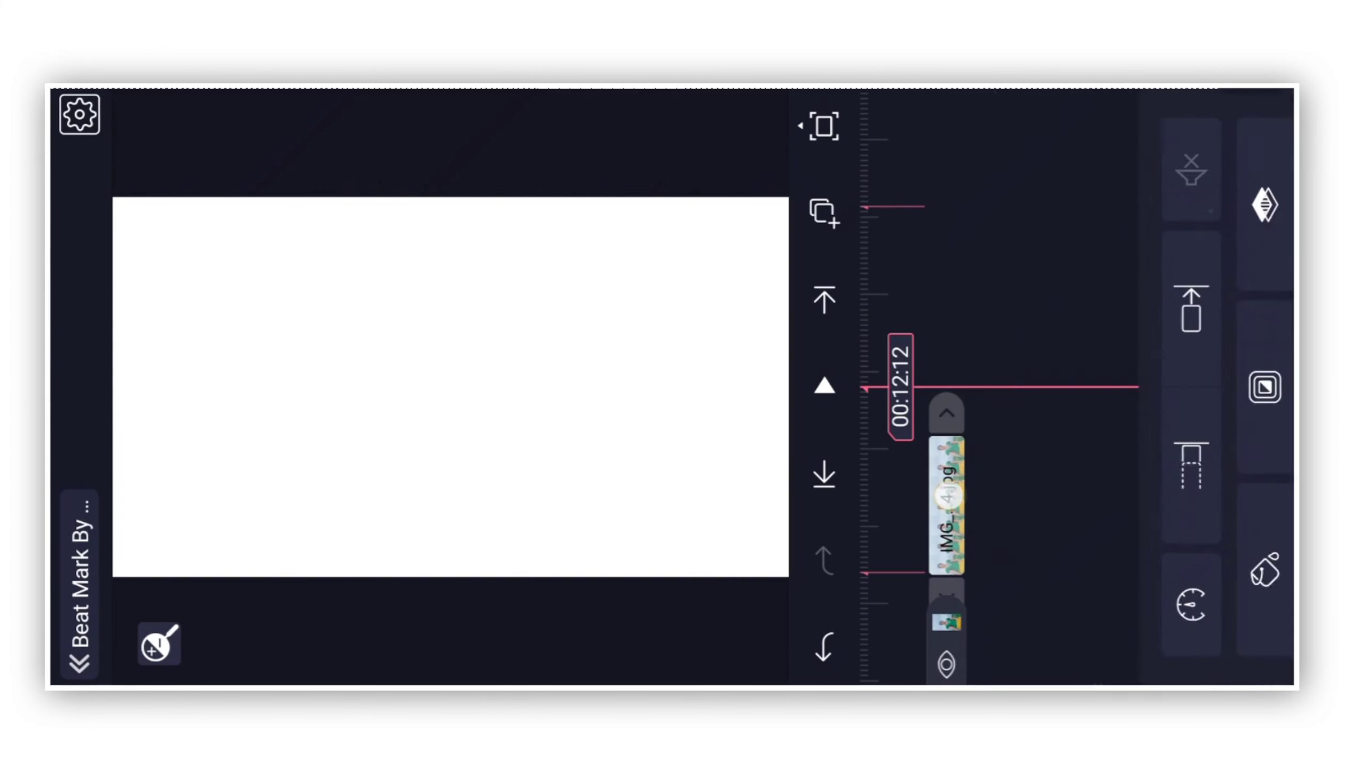
pyautogui.click(1122, 213)
# Step: Add a new photo layer and trim its start to the playhead
pyautogui.click(1237, 140)
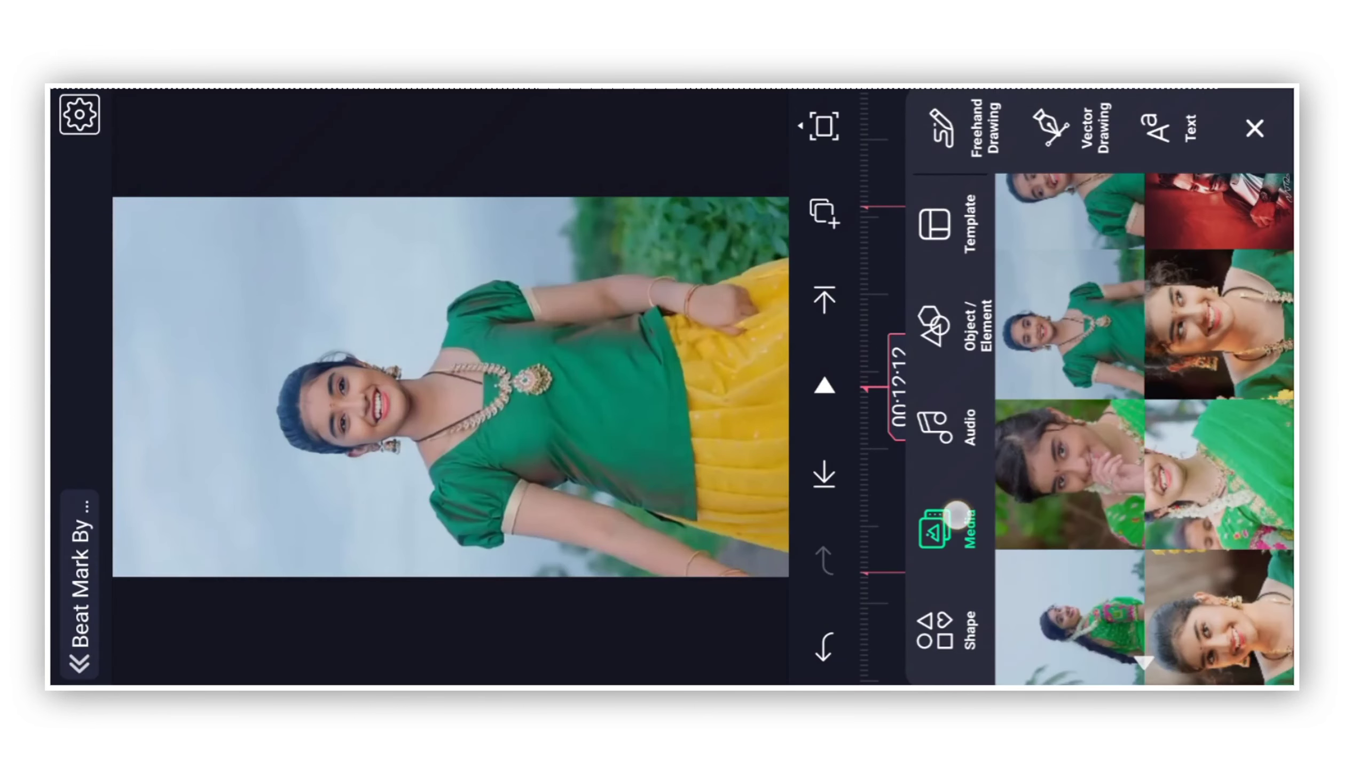
pyautogui.moveTo(1142, 374); pyautogui.dragTo(1142, 517)
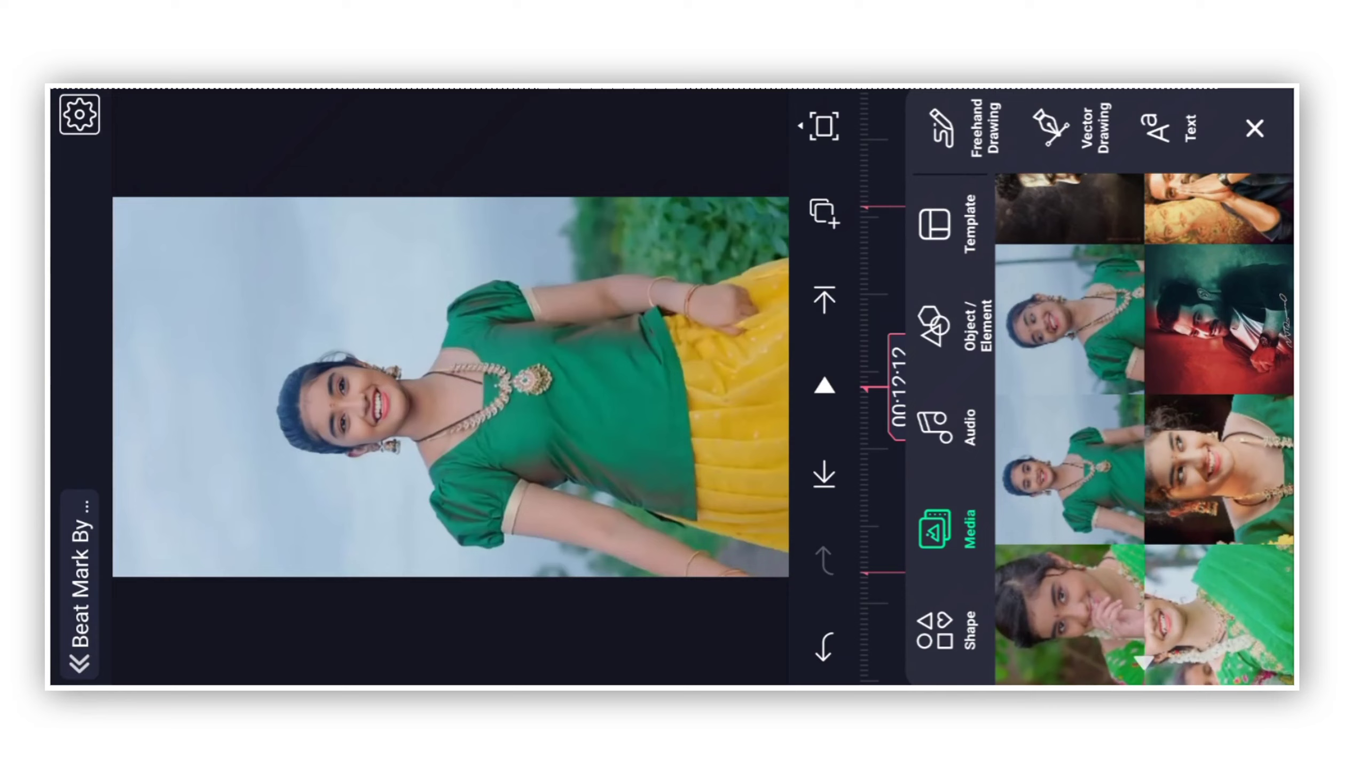
pyautogui.click(1219, 467)
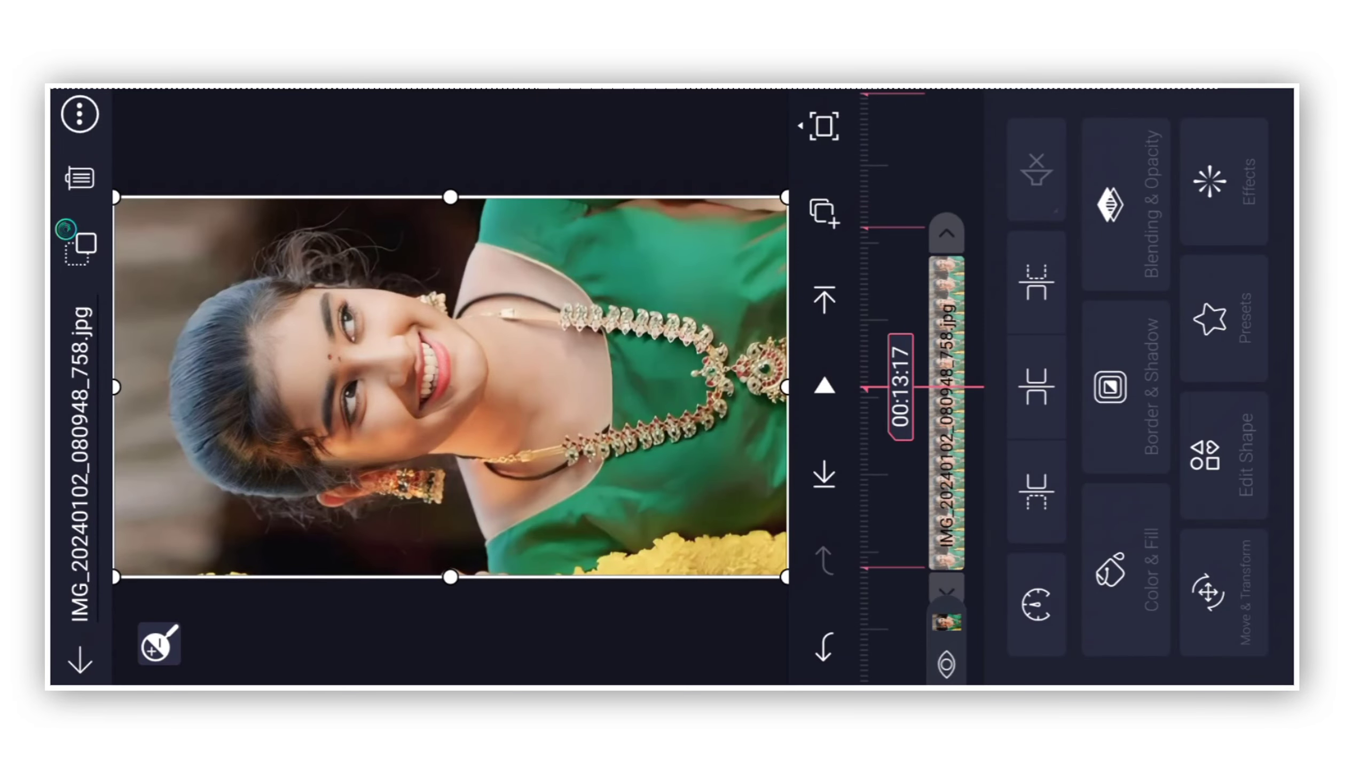
pyautogui.click(1036, 282)
pyautogui.press('Escape')
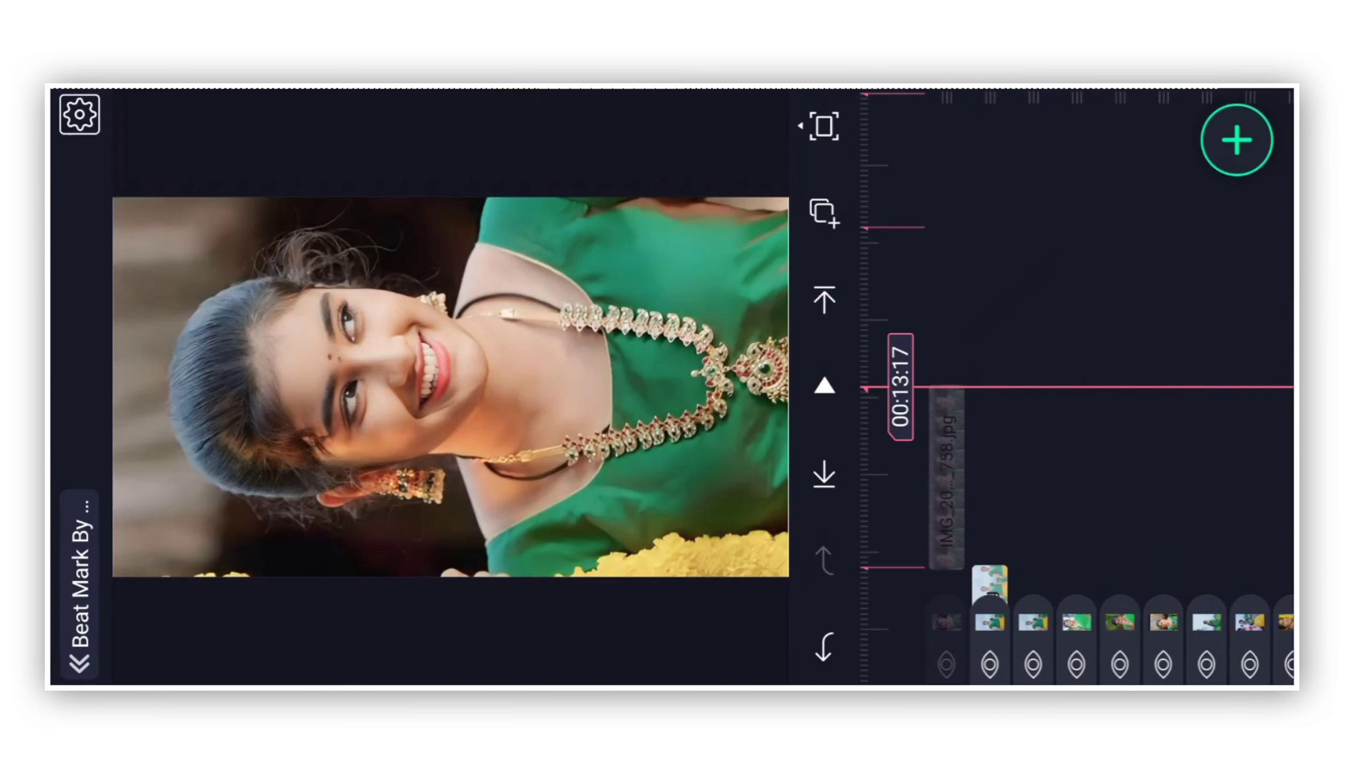
# Step: Replace the image of the clip at the playhead with the yellow-flower photo
pyautogui.moveTo(1052, 351); pyautogui.dragTo(1010, 238)
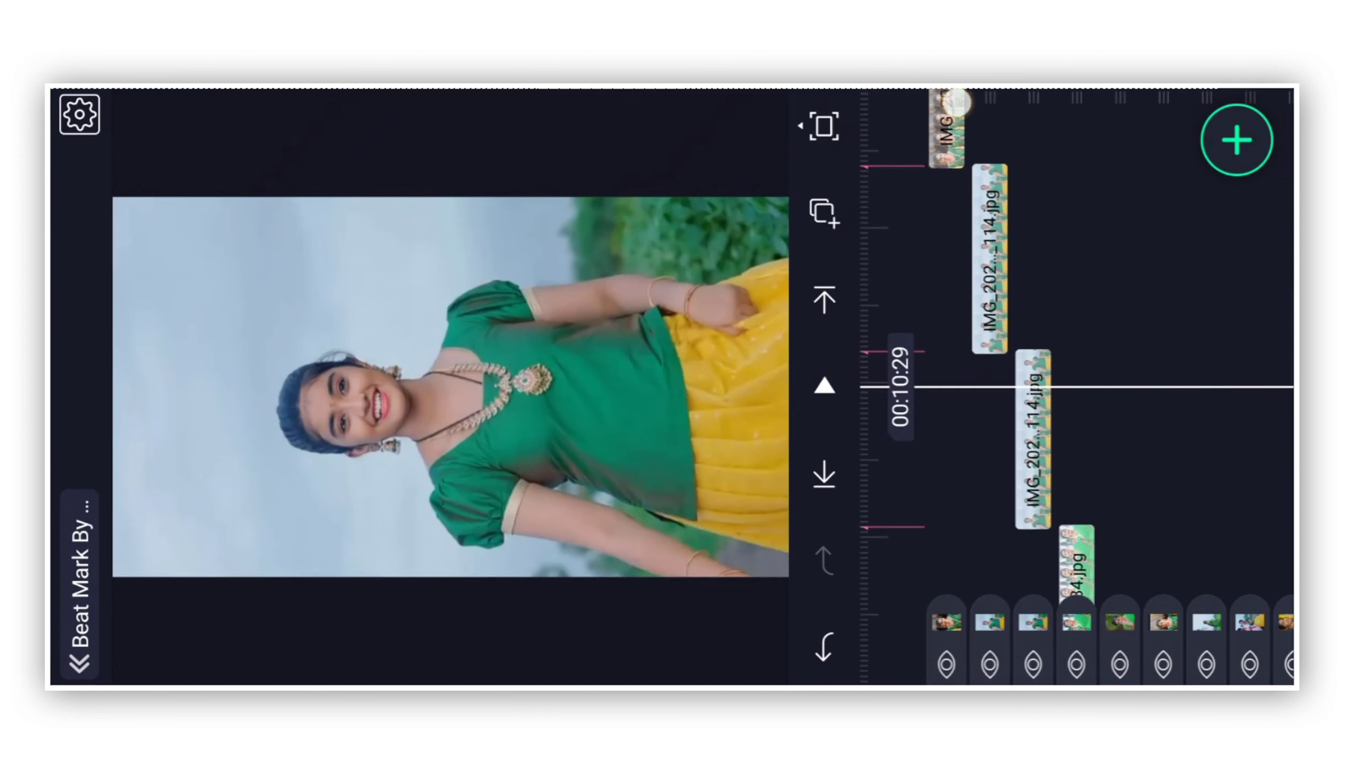
pyautogui.moveTo(1031, 409); pyautogui.dragTo(1036, 536)
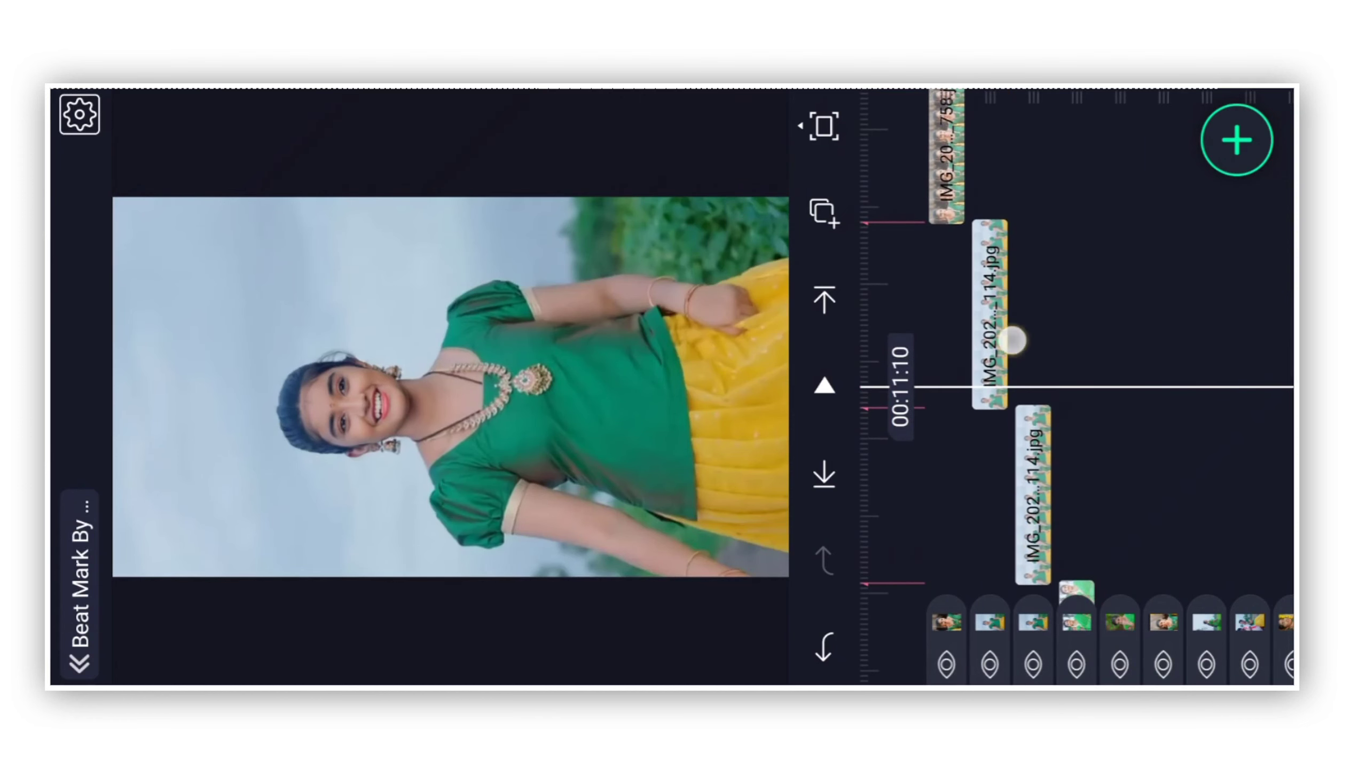
pyautogui.click(985, 384)
pyautogui.click(1114, 588)
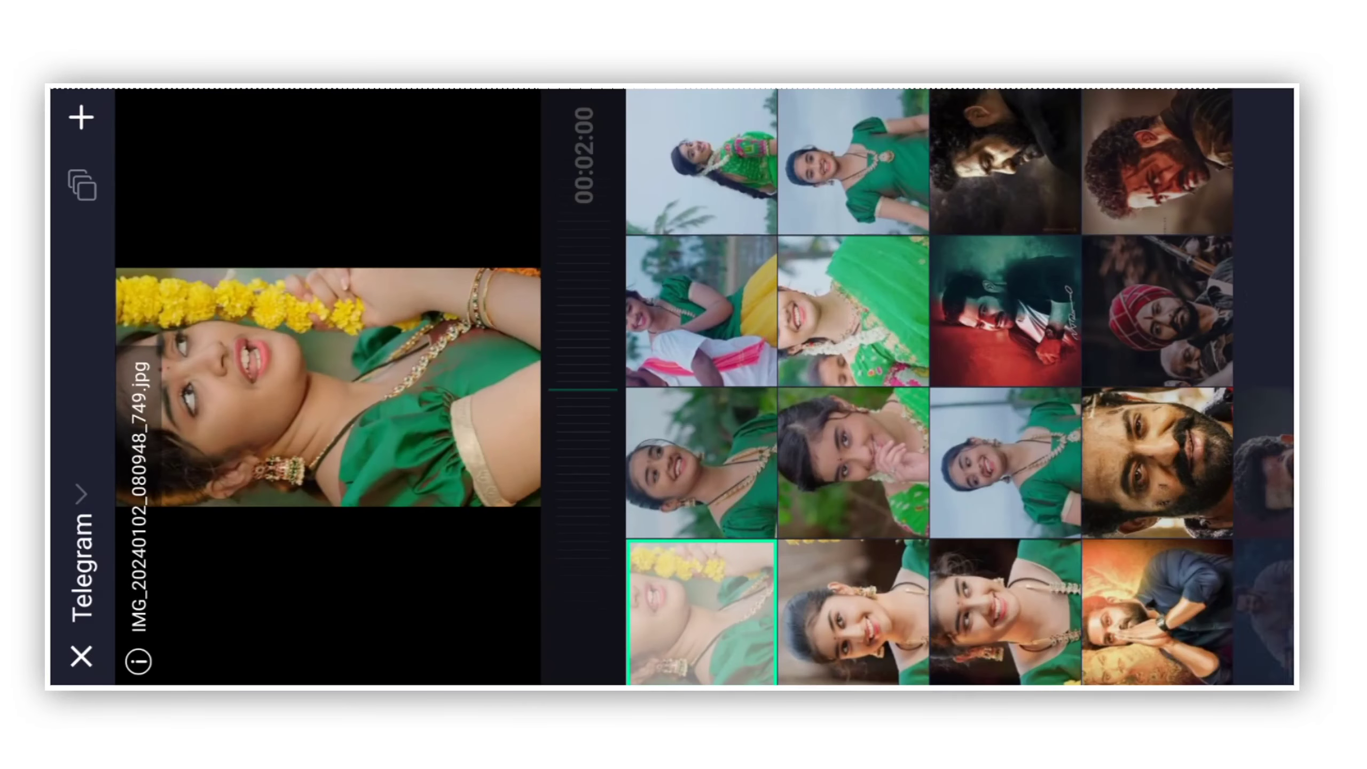
pyautogui.click(86, 121)
pyautogui.click(76, 652)
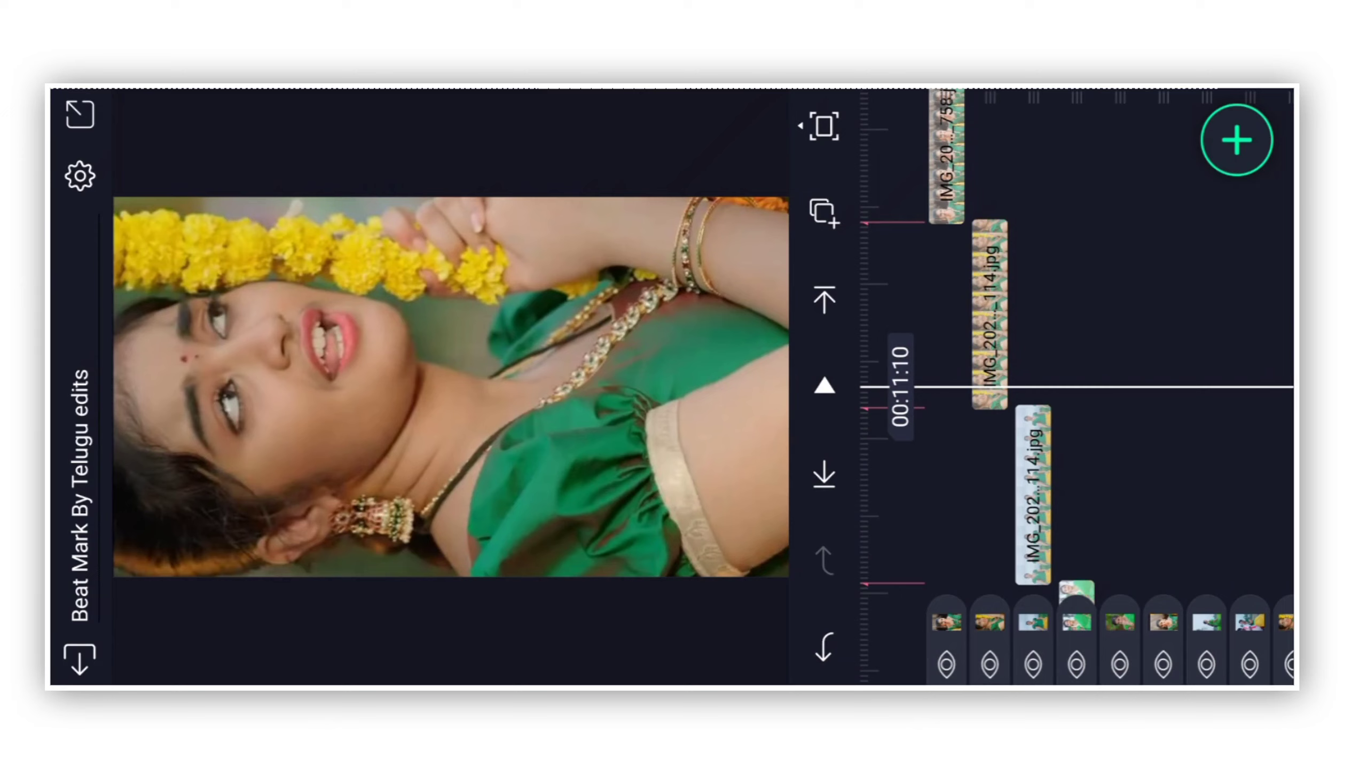
# Step: In the Shake Effect by Telugu edits project, copy the styled photo layer
pyautogui.click(79, 659)
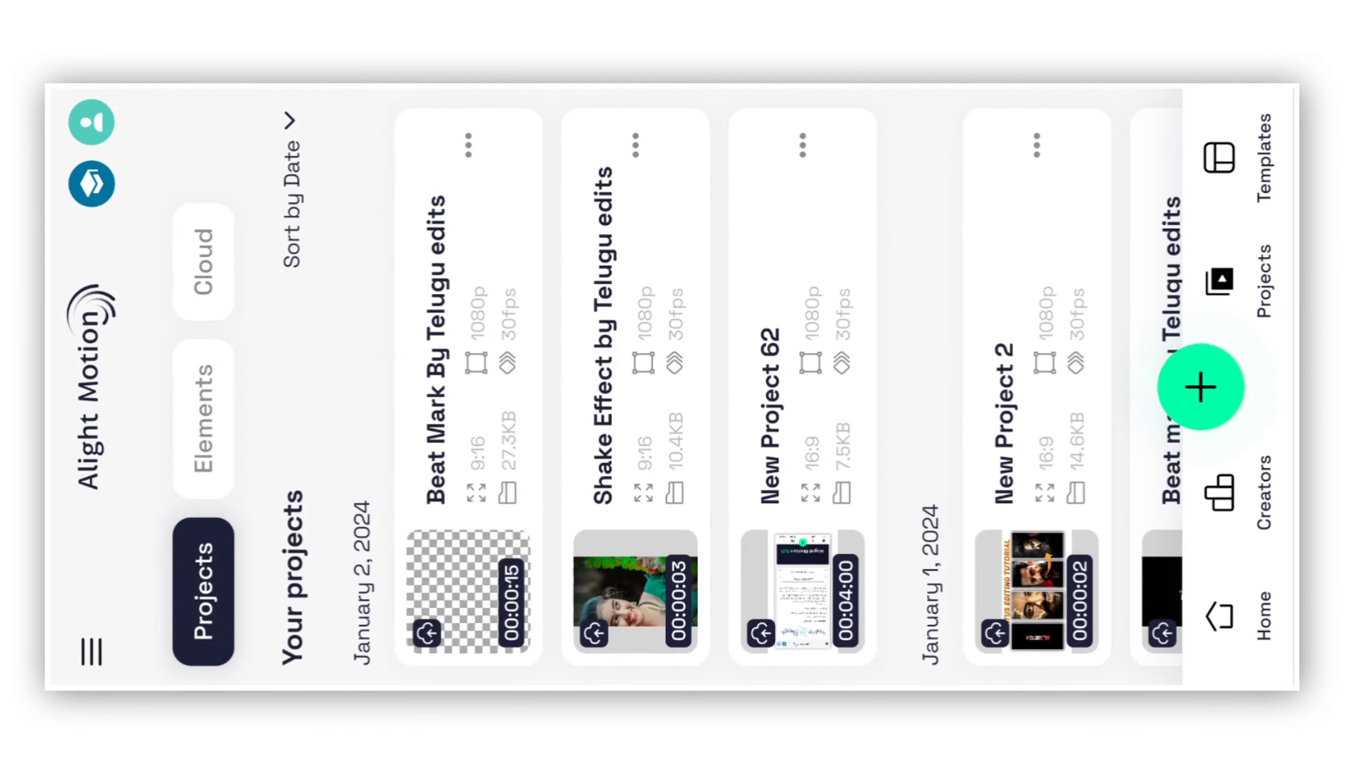
pyautogui.click(636, 428)
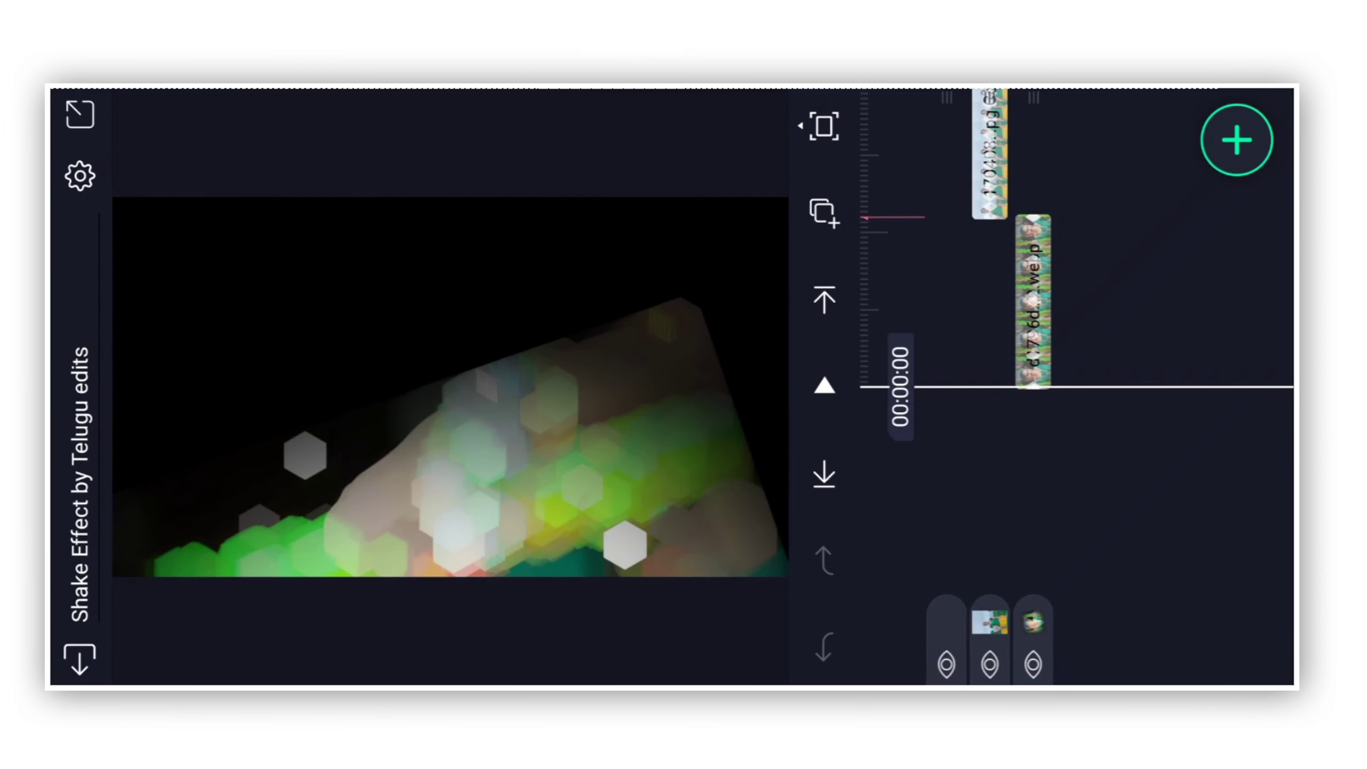
pyautogui.moveTo(1080, 420); pyautogui.dragTo(1080, 497)
pyautogui.click(1032, 374)
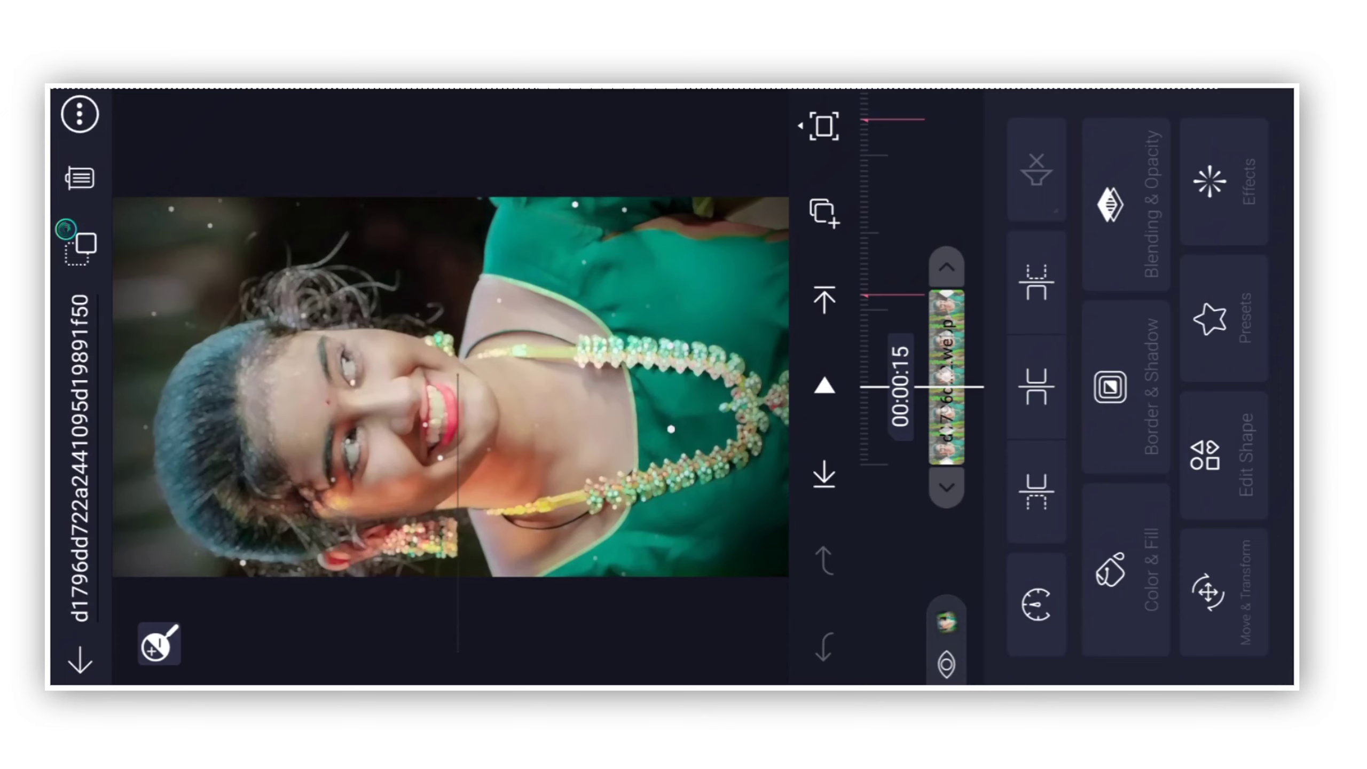
pyautogui.click(824, 210)
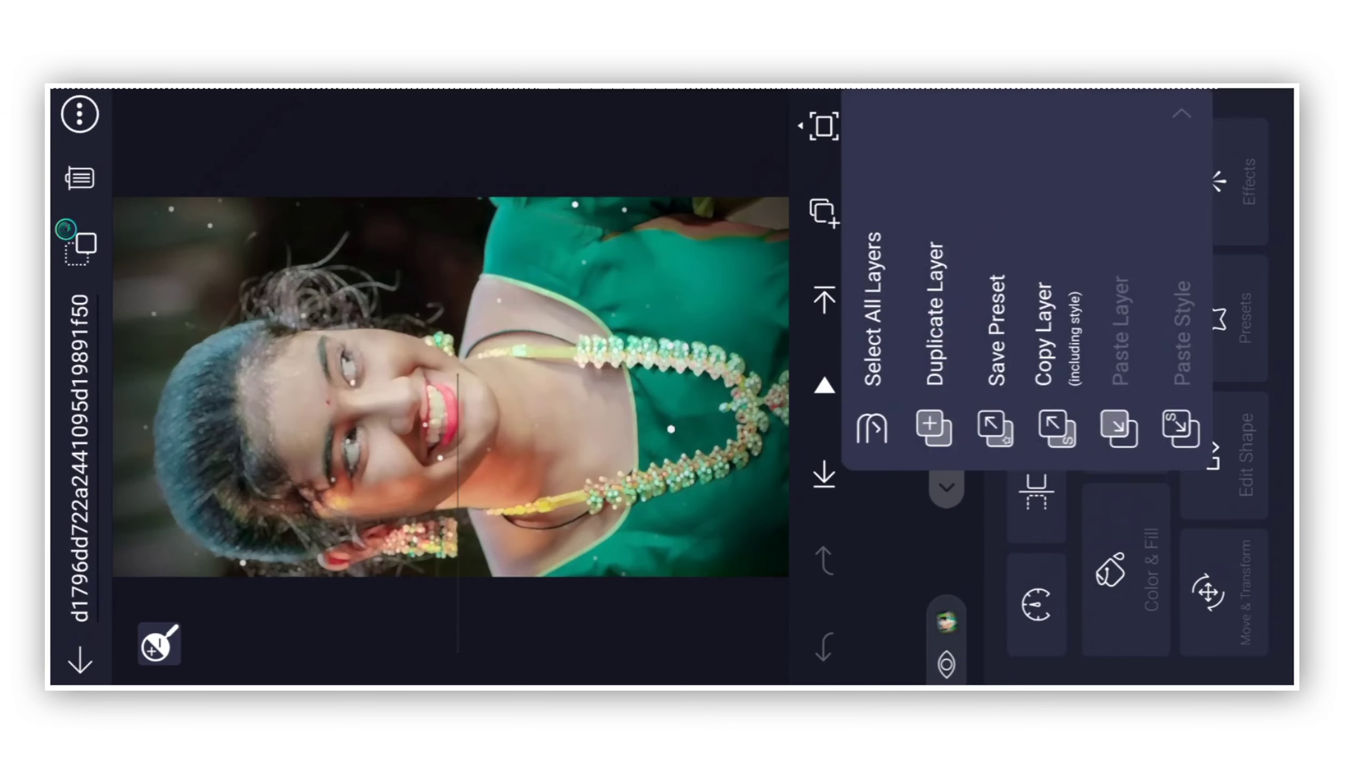
pyautogui.click(823, 210)
pyautogui.click(1050, 344)
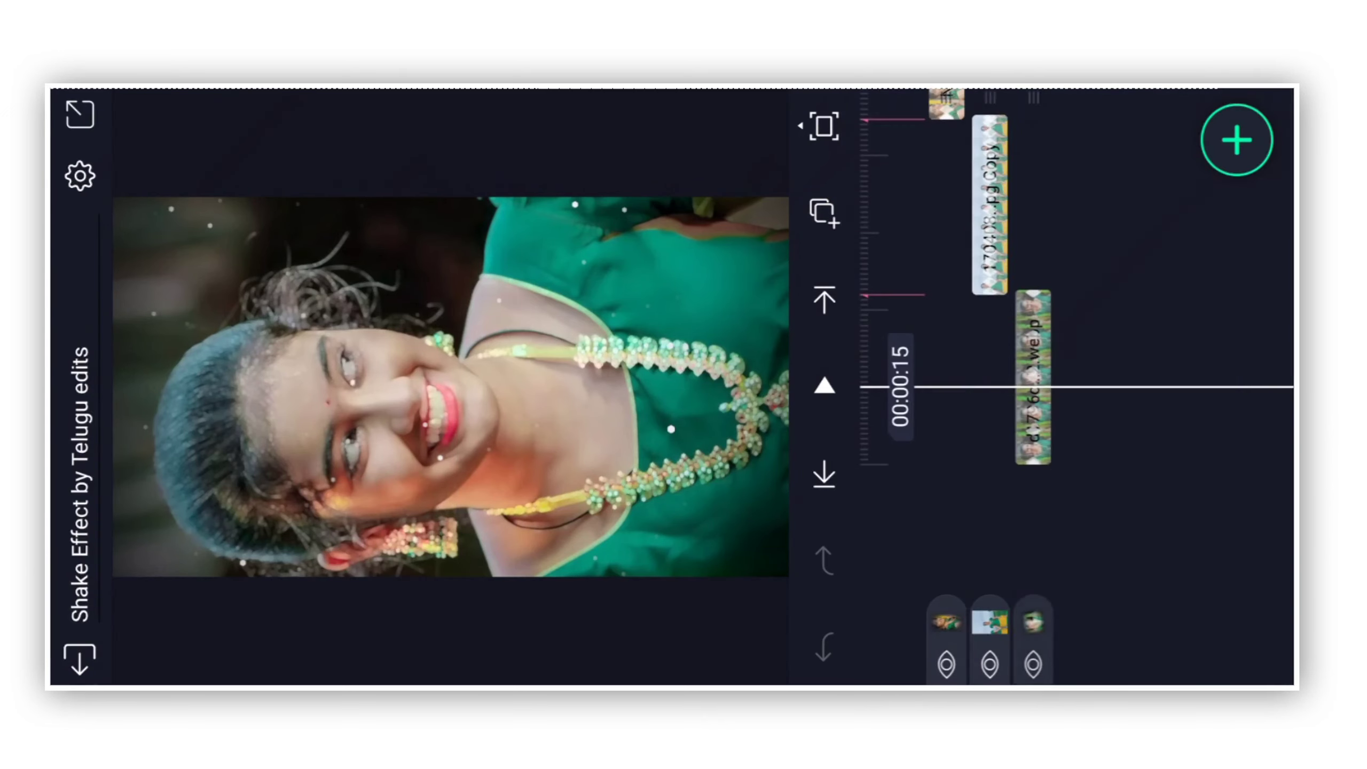
# Step: Reopen Beat Mark By Telugu edits and dismiss the Missing Fonts warning
pyautogui.click(81, 657)
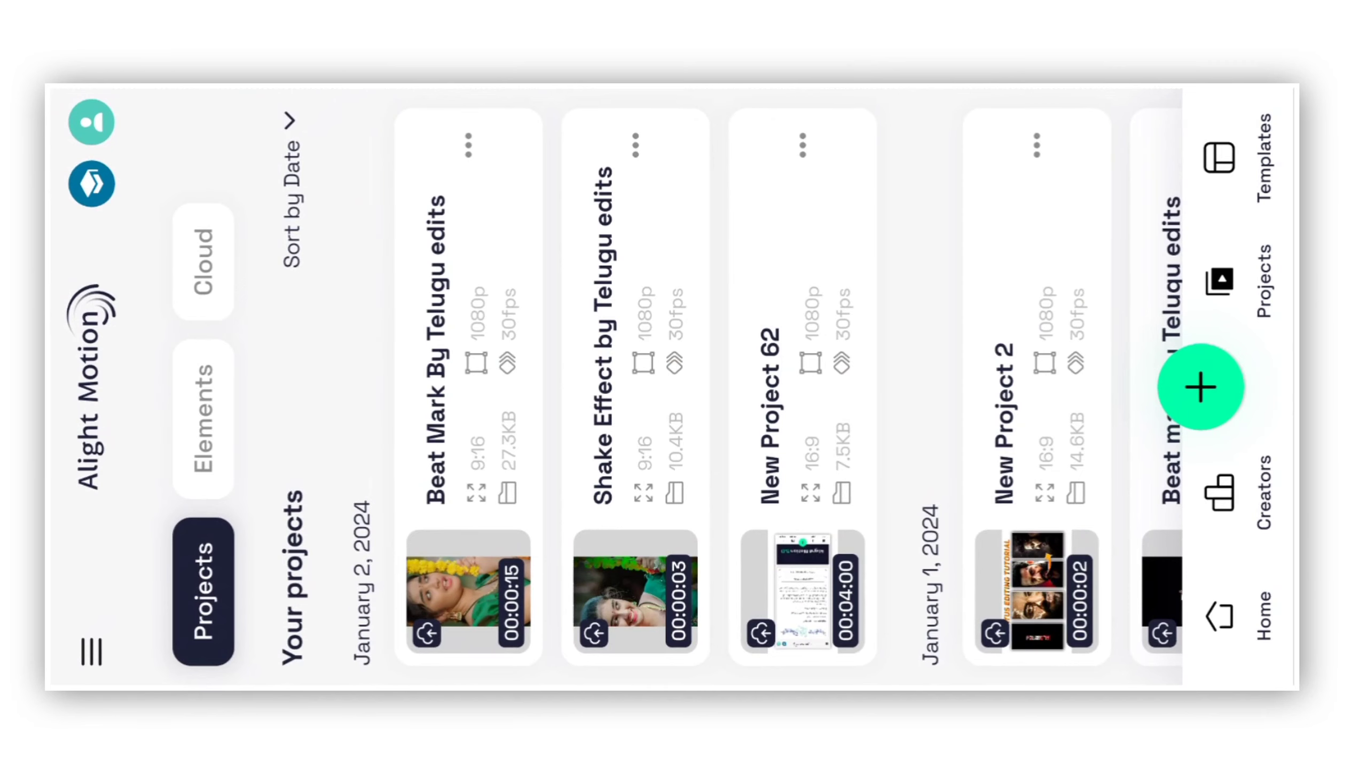
pyautogui.click(467, 384)
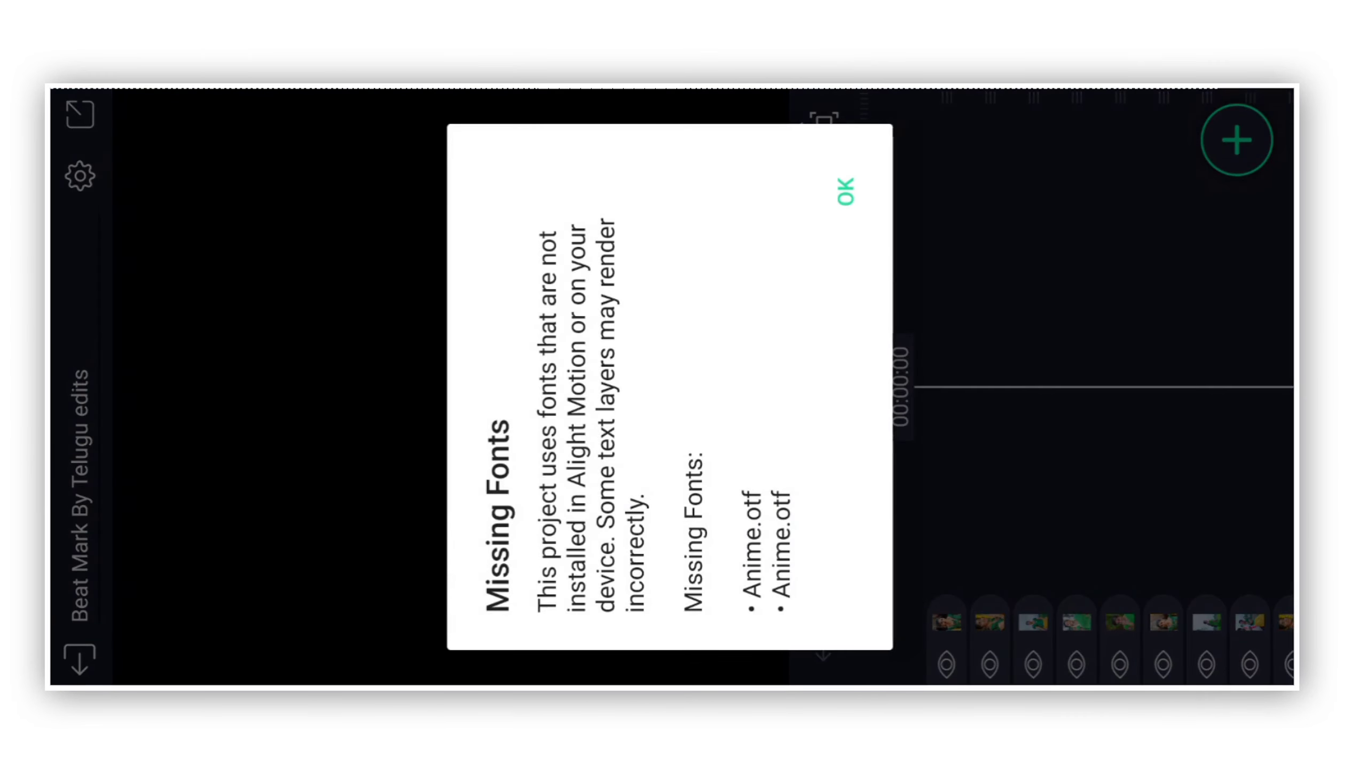
pyautogui.click(839, 187)
# Step: Paste the copied shake style onto the photo clip at the playhead
pyautogui.moveTo(1068, 654); pyautogui.dragTo(1031, 604)
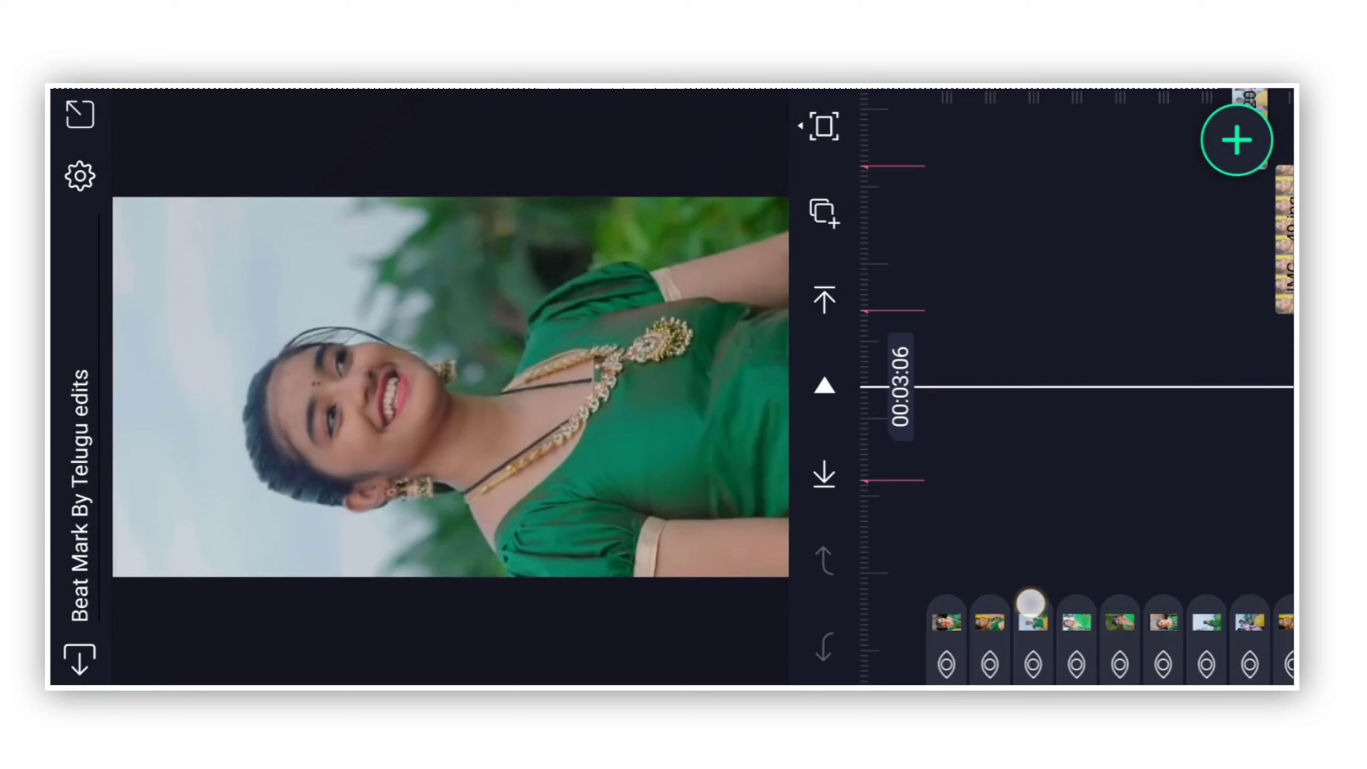
pyautogui.moveTo(1068, 470)
pyautogui.mouseDown()
pyautogui.moveTo(1069, 447)
pyautogui.moveTo(1196, 371)
pyautogui.mouseUp()
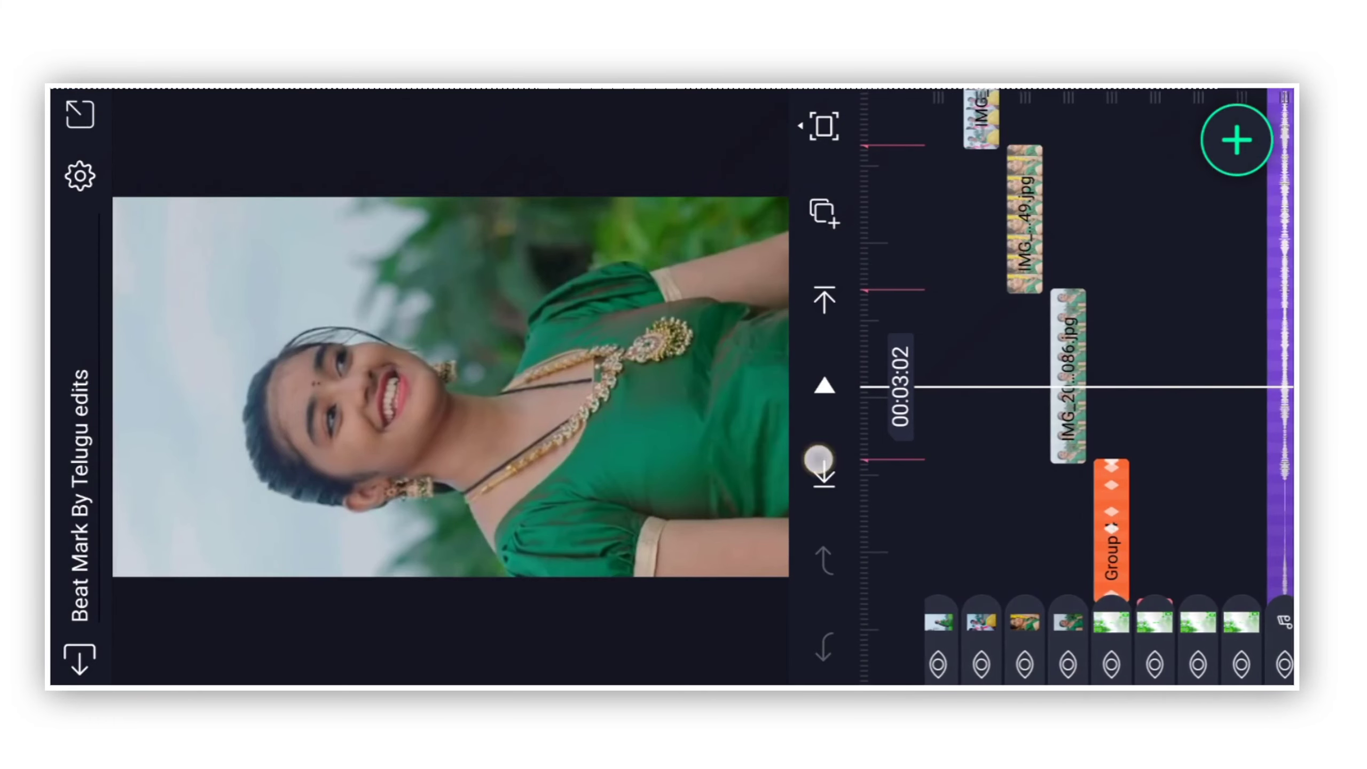
pyautogui.click(1072, 355)
pyautogui.click(833, 204)
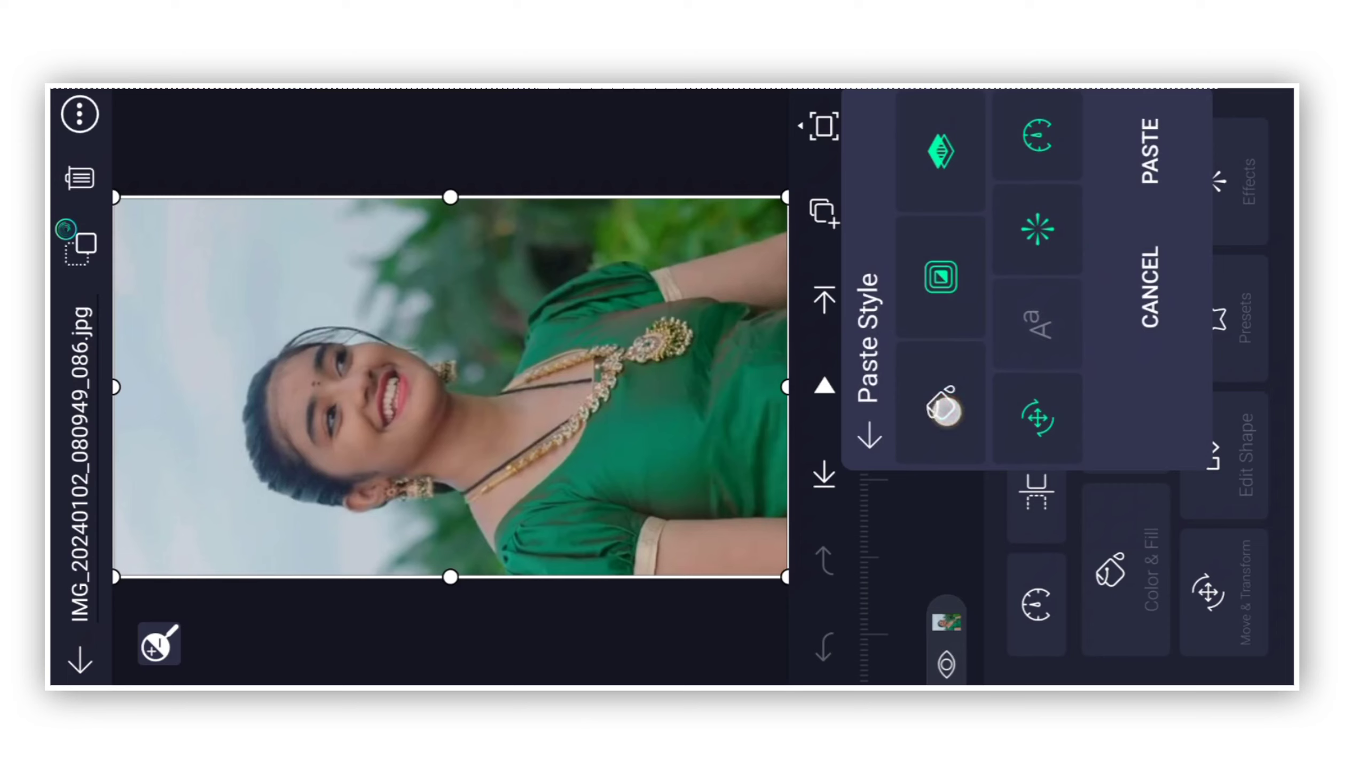
pyautogui.click(1151, 151)
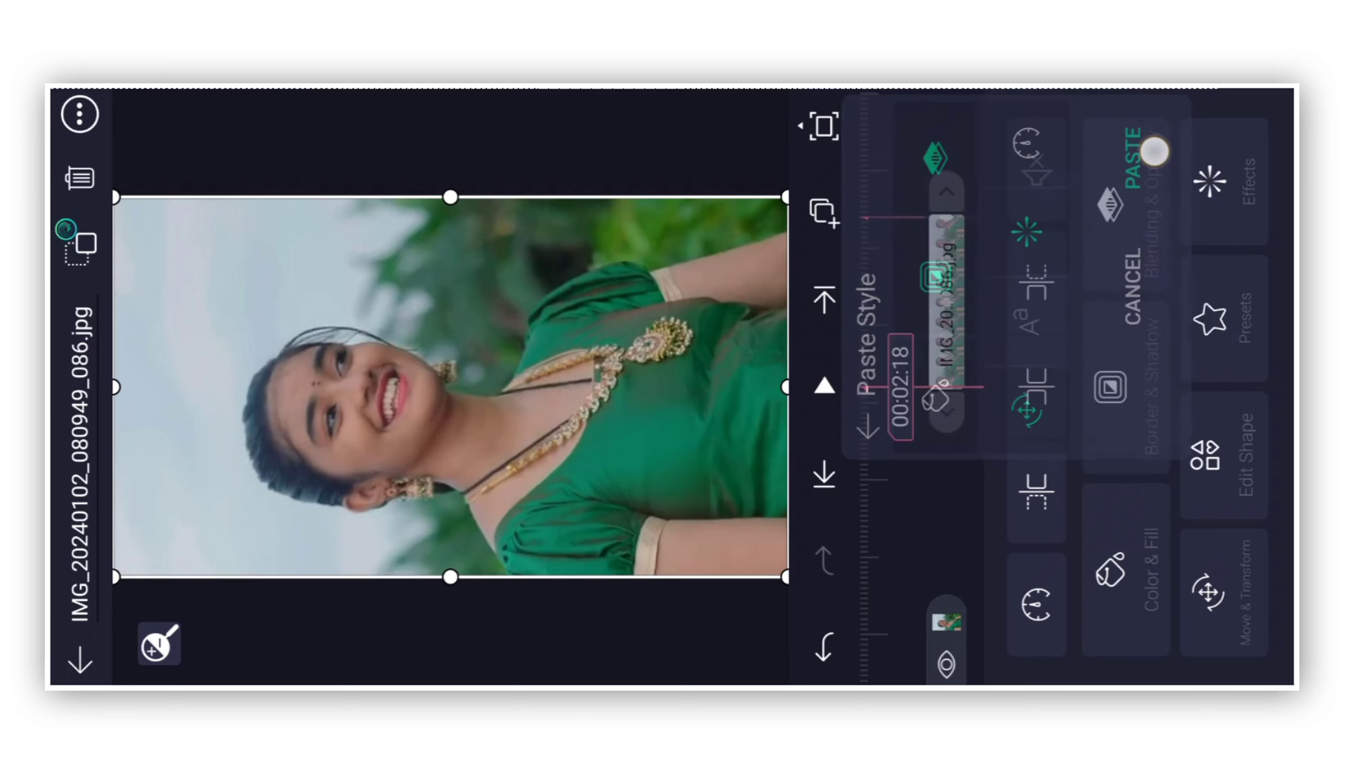
pyautogui.click(1004, 367)
# Step: Make the IMG_20240102_080949_086.jpg clip fill the composition area
pyautogui.moveTo(1004, 366); pyautogui.dragTo(1006, 509)
pyautogui.click(1070, 470)
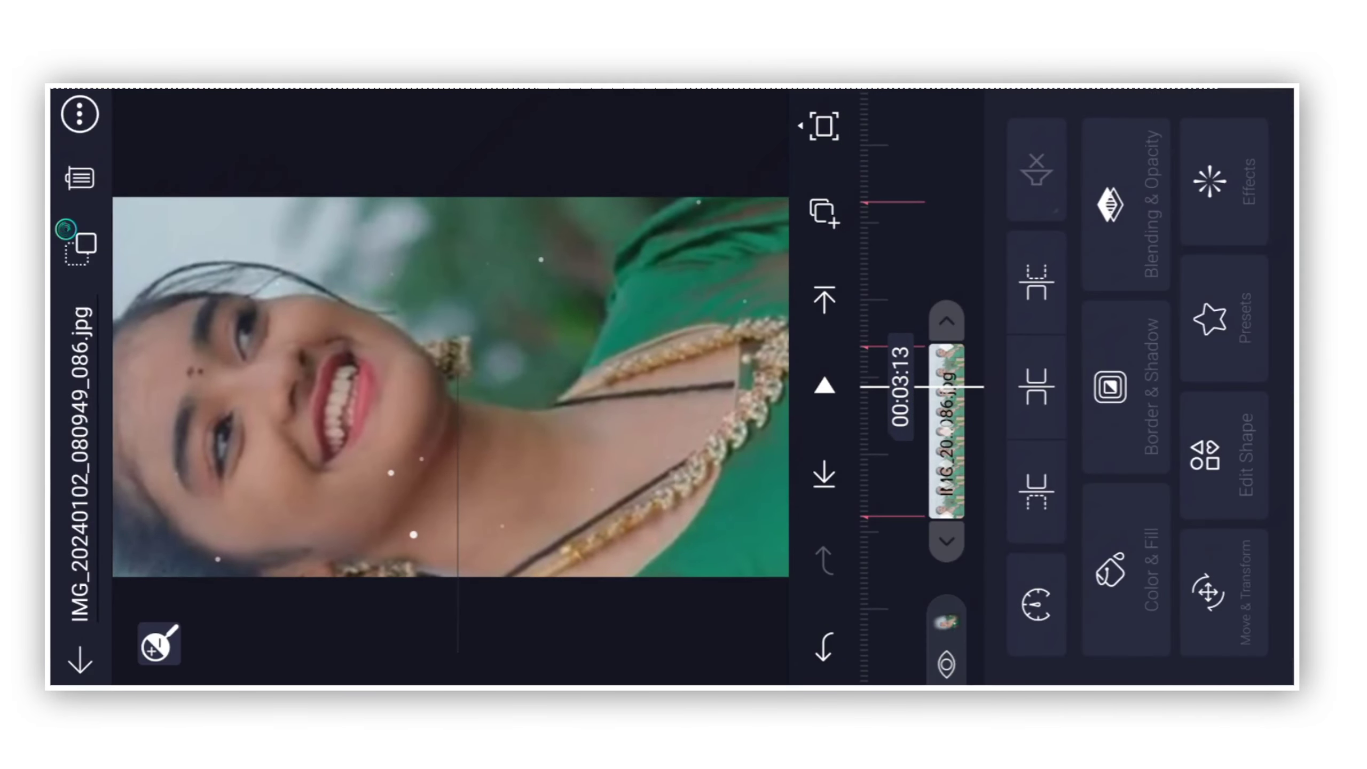
pyautogui.click(80, 113)
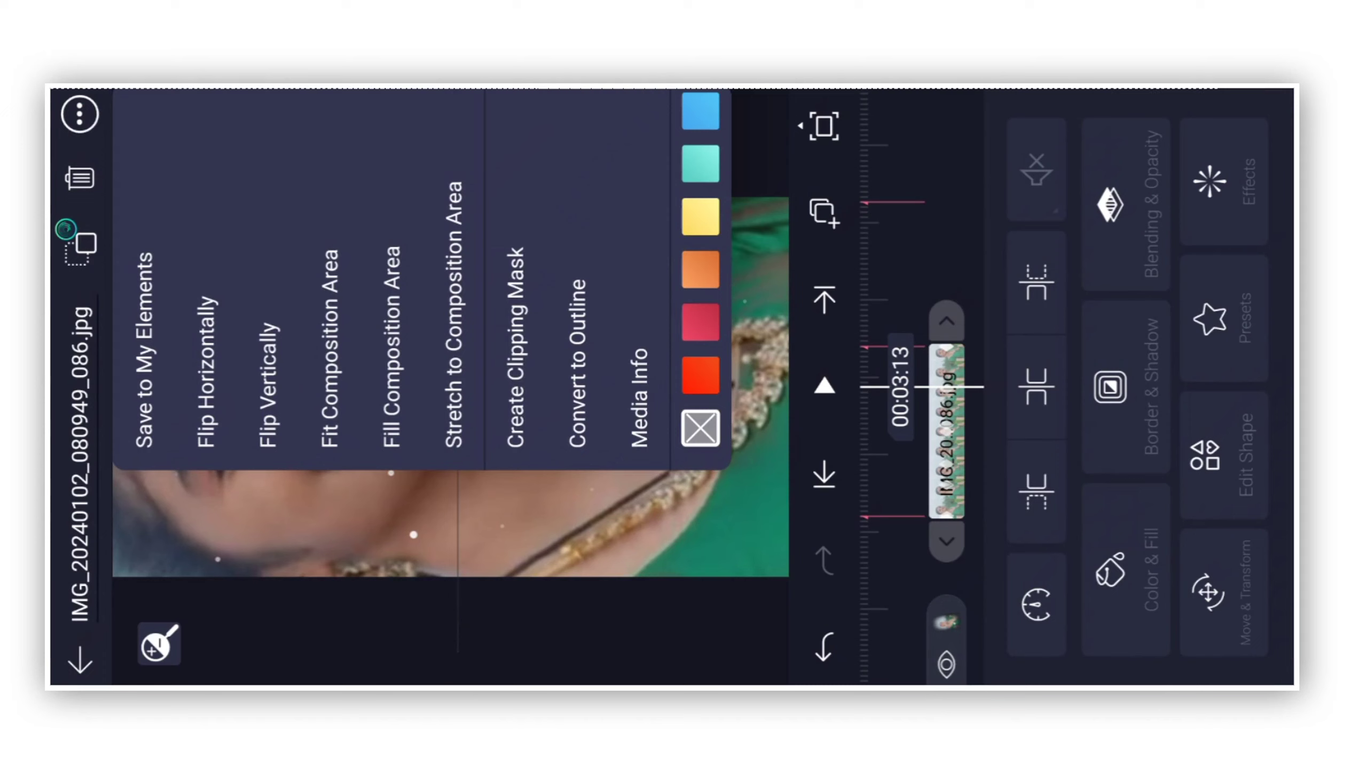
pyautogui.click(399, 365)
pyautogui.click(1068, 471)
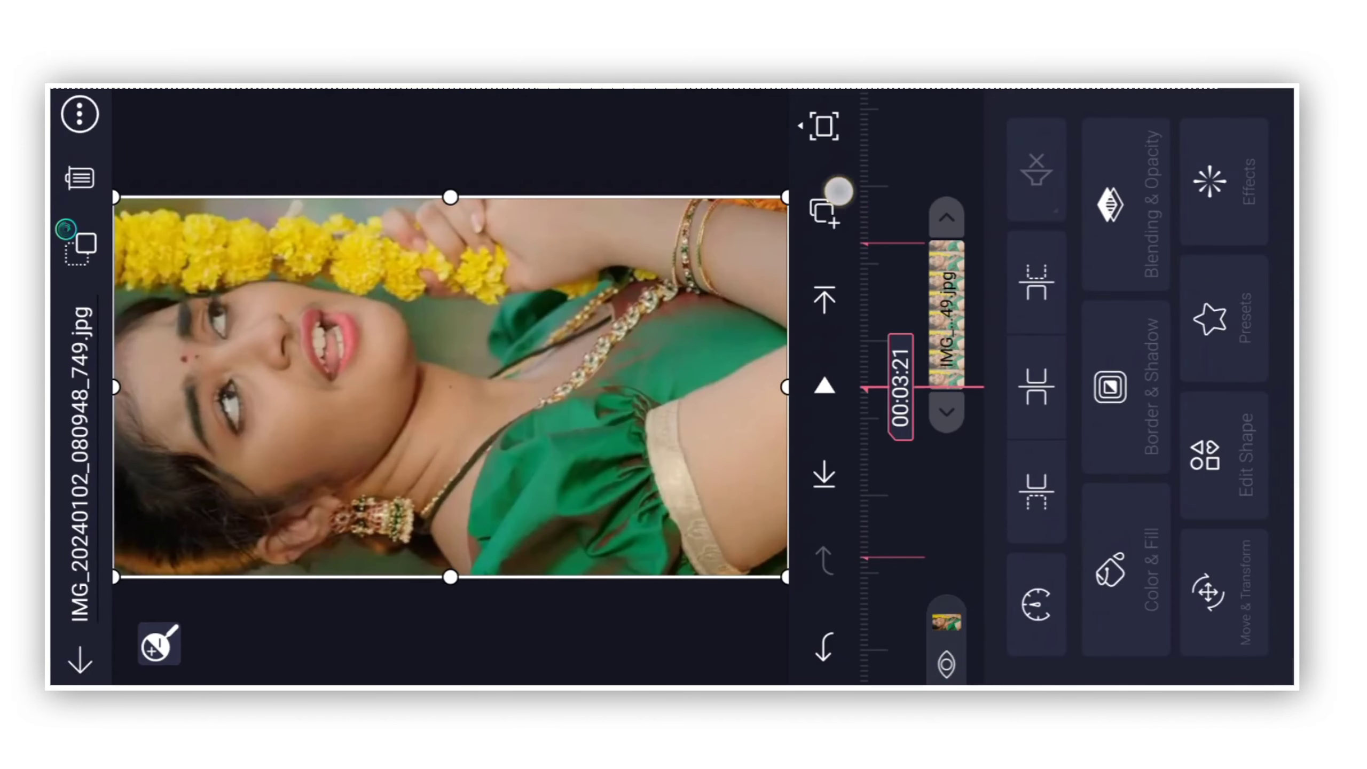
# Step: Paste the shake style onto the 749 and 094 clips, and make 094 fill the composition
pyautogui.click(839, 193)
pyautogui.click(1183, 348)
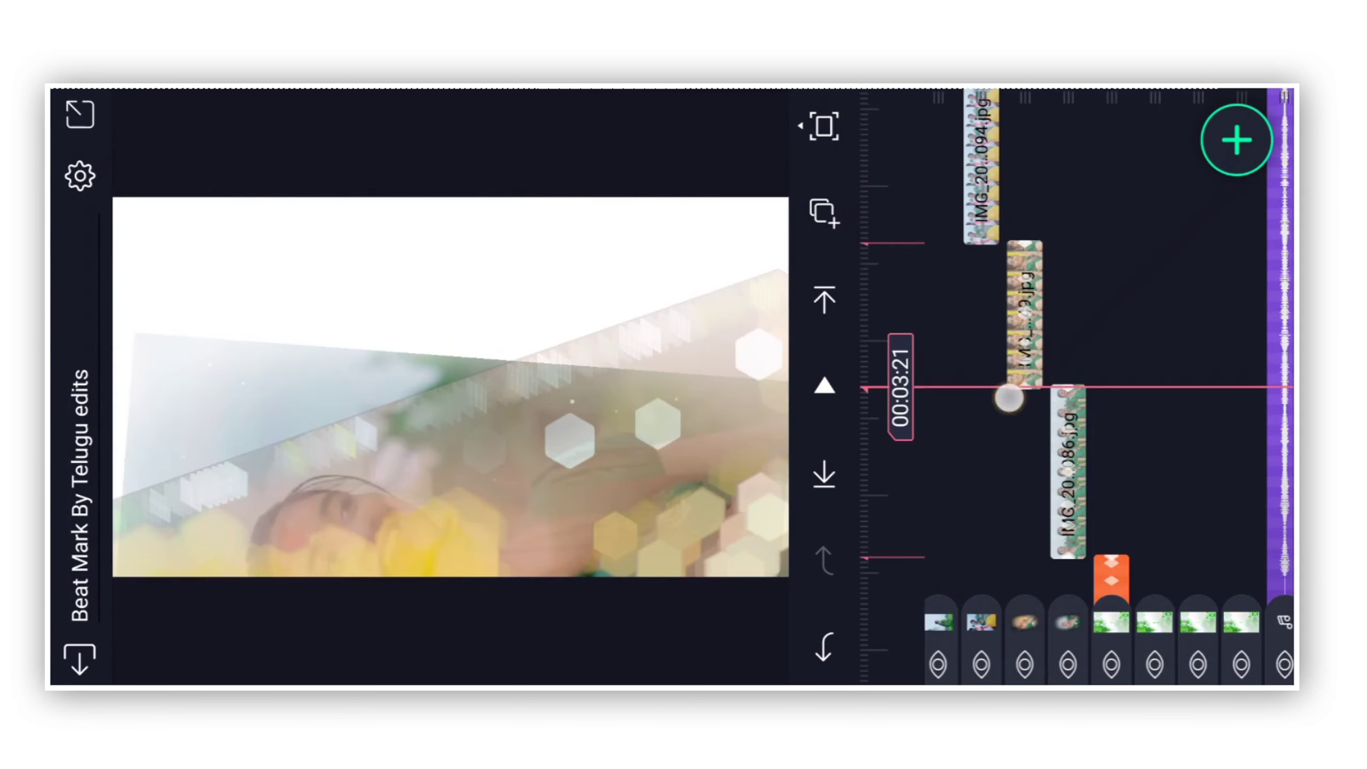
pyautogui.moveTo(1009, 397); pyautogui.dragTo(1009, 440)
pyautogui.click(997, 342)
pyautogui.click(820, 211)
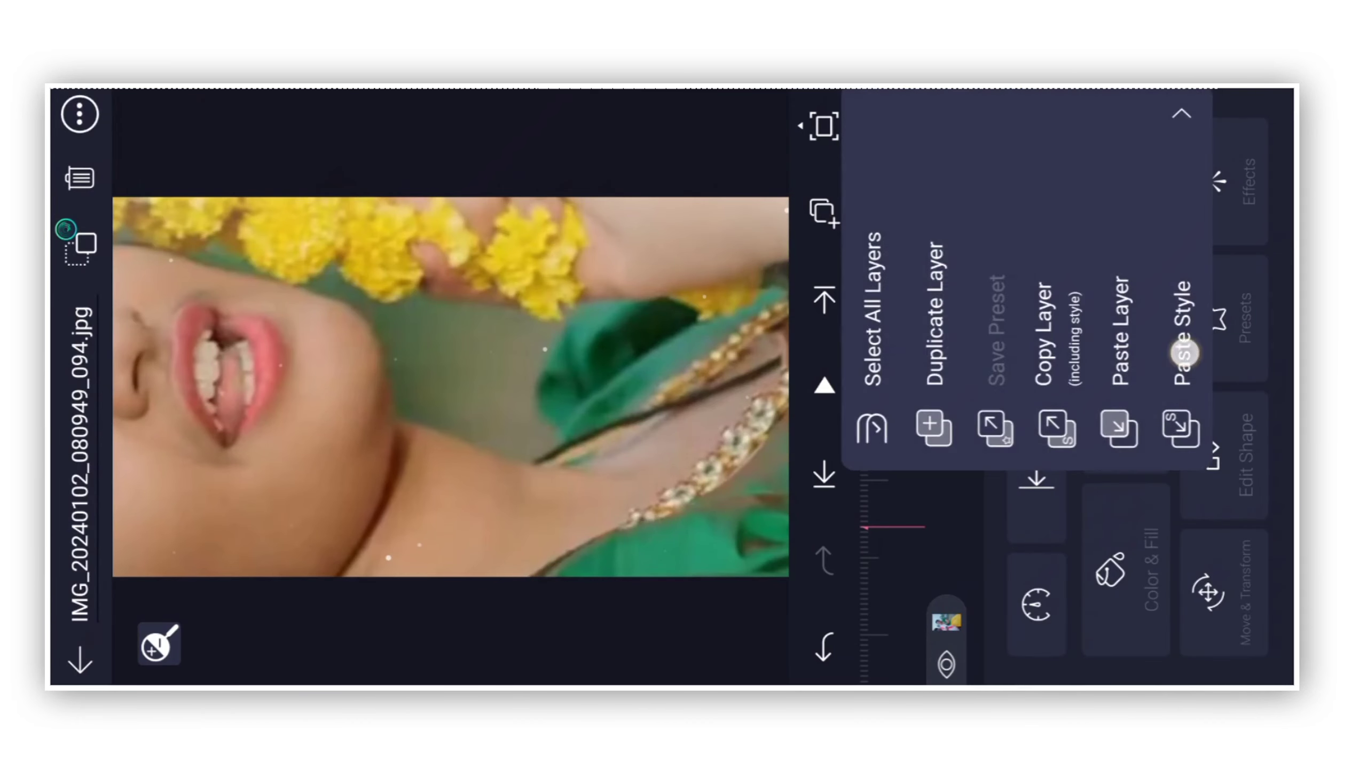
pyautogui.click(1184, 353)
pyautogui.click(80, 115)
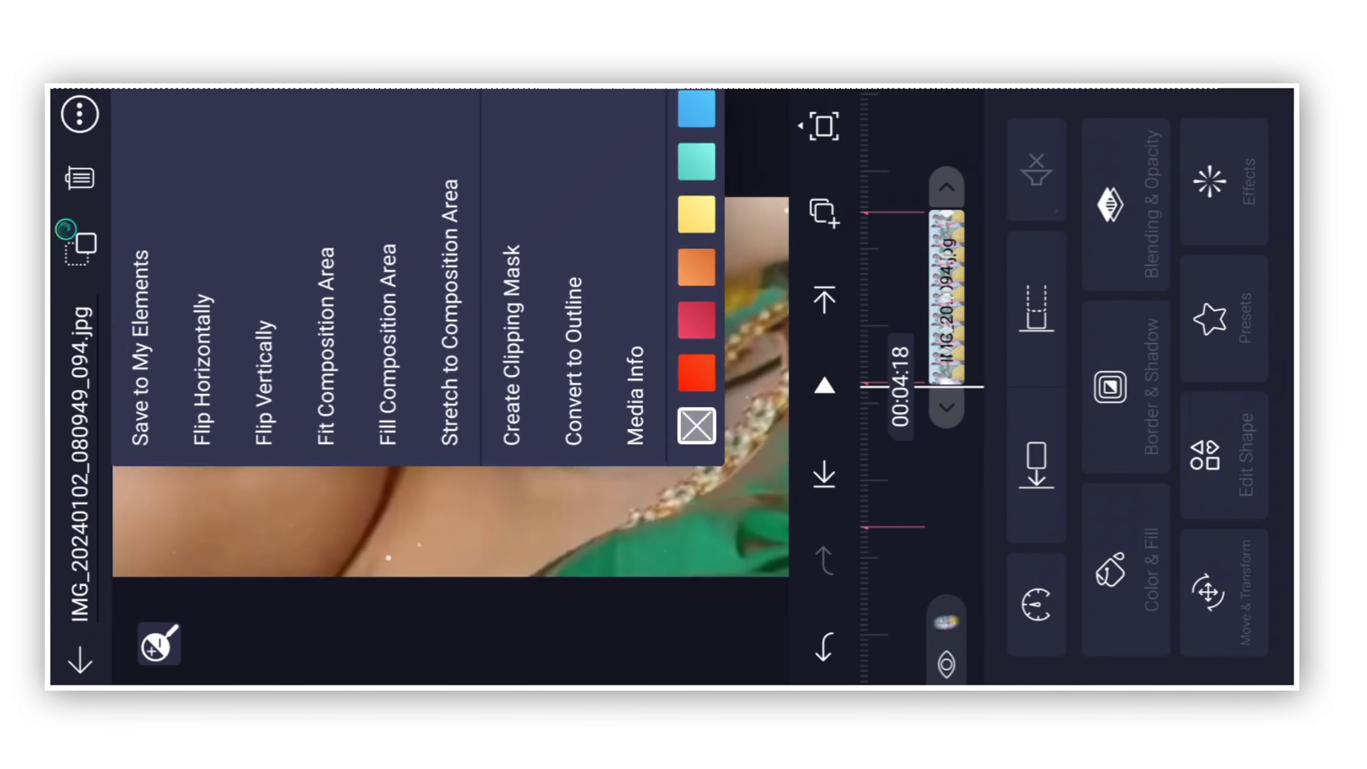
pyautogui.click(394, 331)
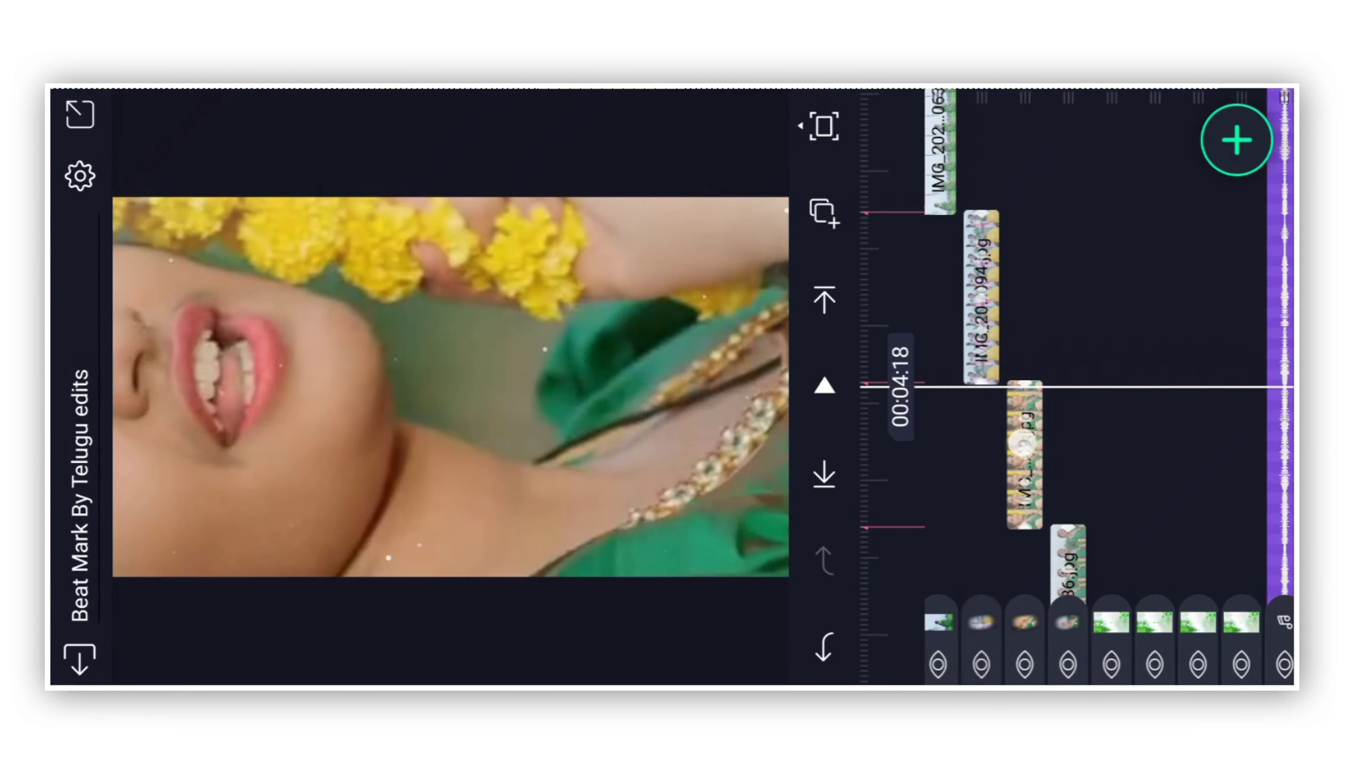
# Step: Make the IMG_20240102_080948_749.jpg clip fill the composition area
pyautogui.click(1024, 454)
pyautogui.click(81, 115)
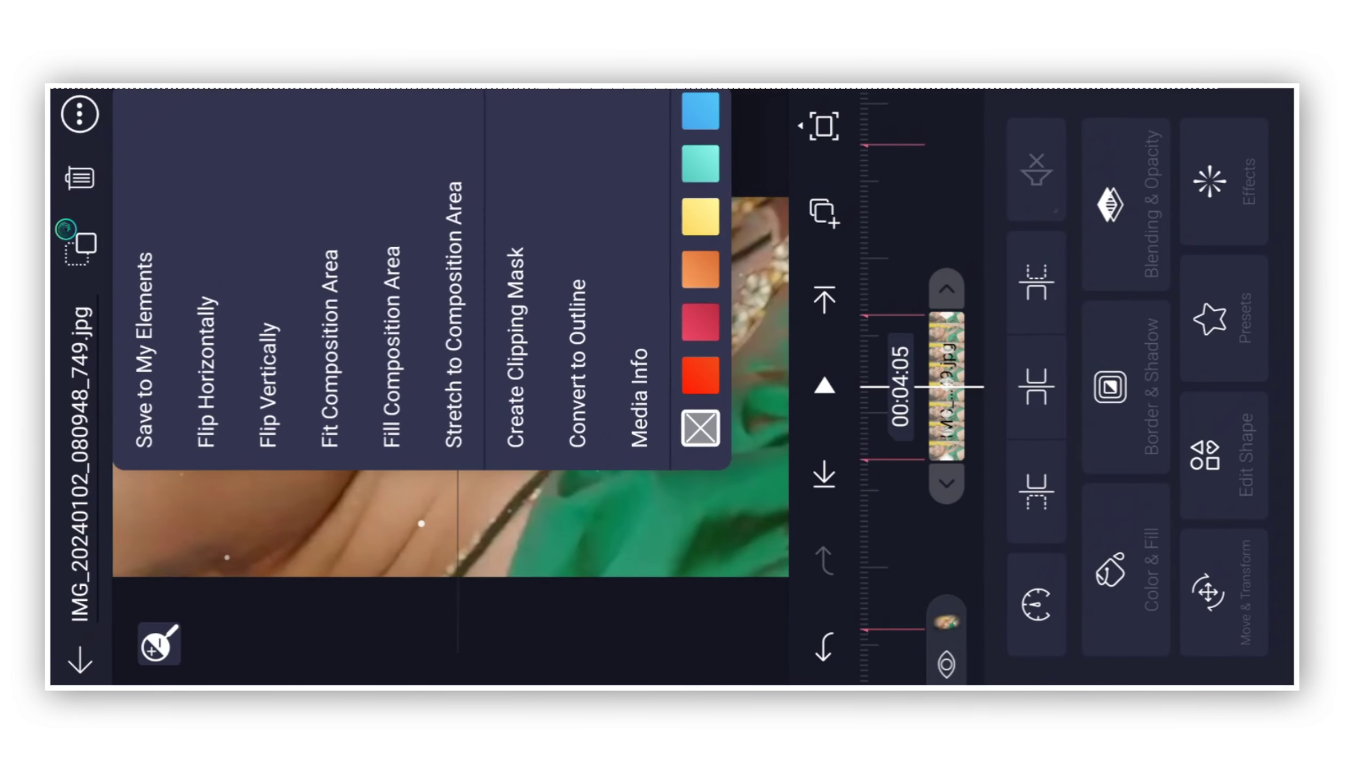
pyautogui.click(392, 388)
pyautogui.click(910, 552)
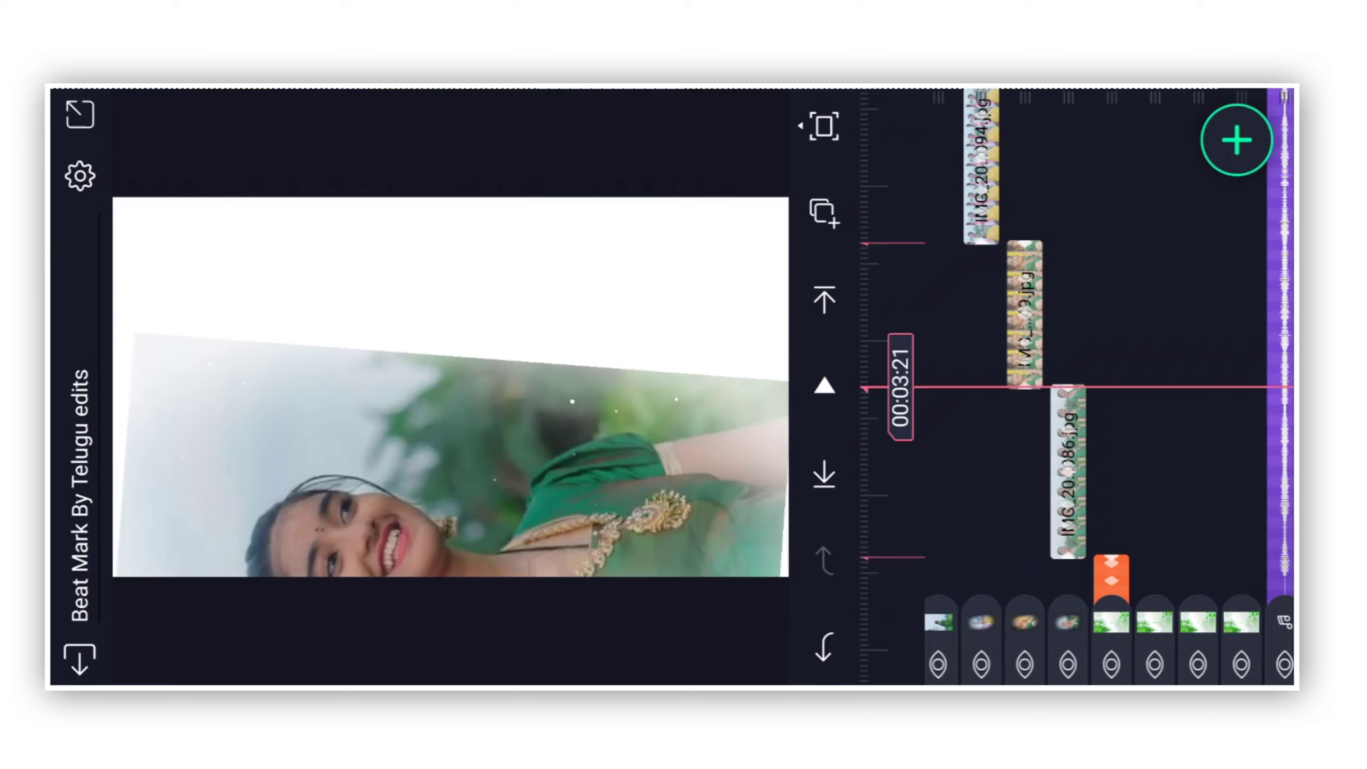
pyautogui.moveTo(994, 519)
pyautogui.mouseDown()
pyautogui.moveTo(994, 589)
pyautogui.moveTo(989, 491)
pyautogui.moveTo(986, 569)
pyautogui.mouseUp()
# Step: Add the Tiles effect to the IMG_20240102_080949_094.jpg clip
pyautogui.click(980, 310)
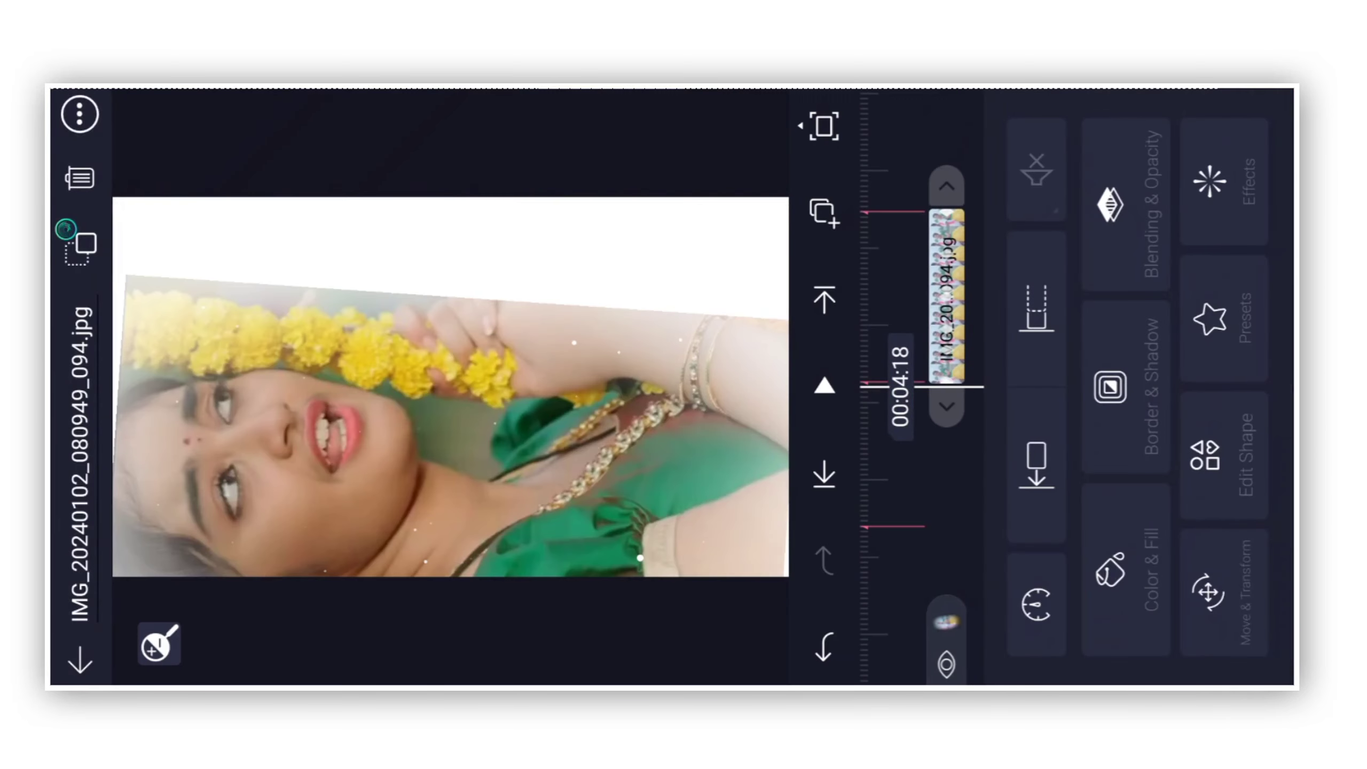
pyautogui.click(1210, 183)
pyautogui.hscroll(3, 1175, 321)
pyautogui.click(1251, 310)
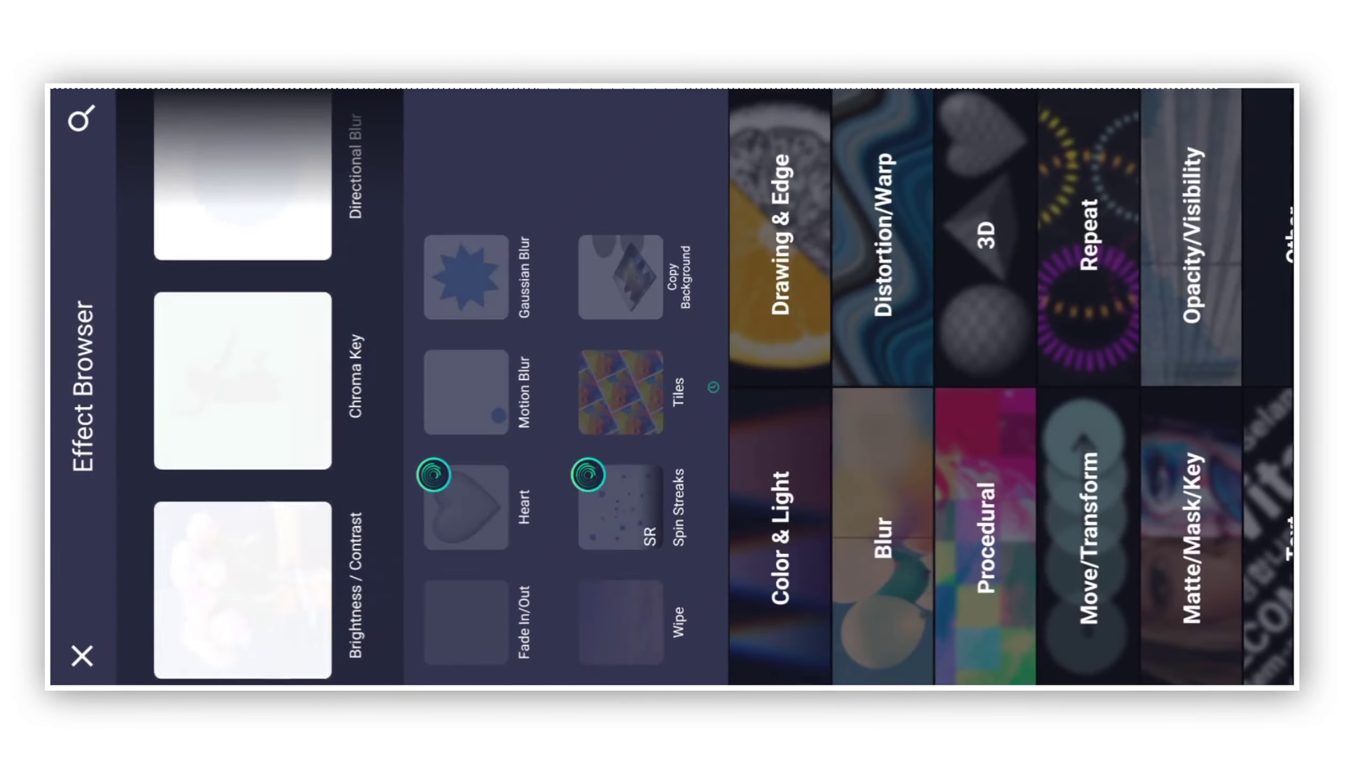
pyautogui.click(620, 393)
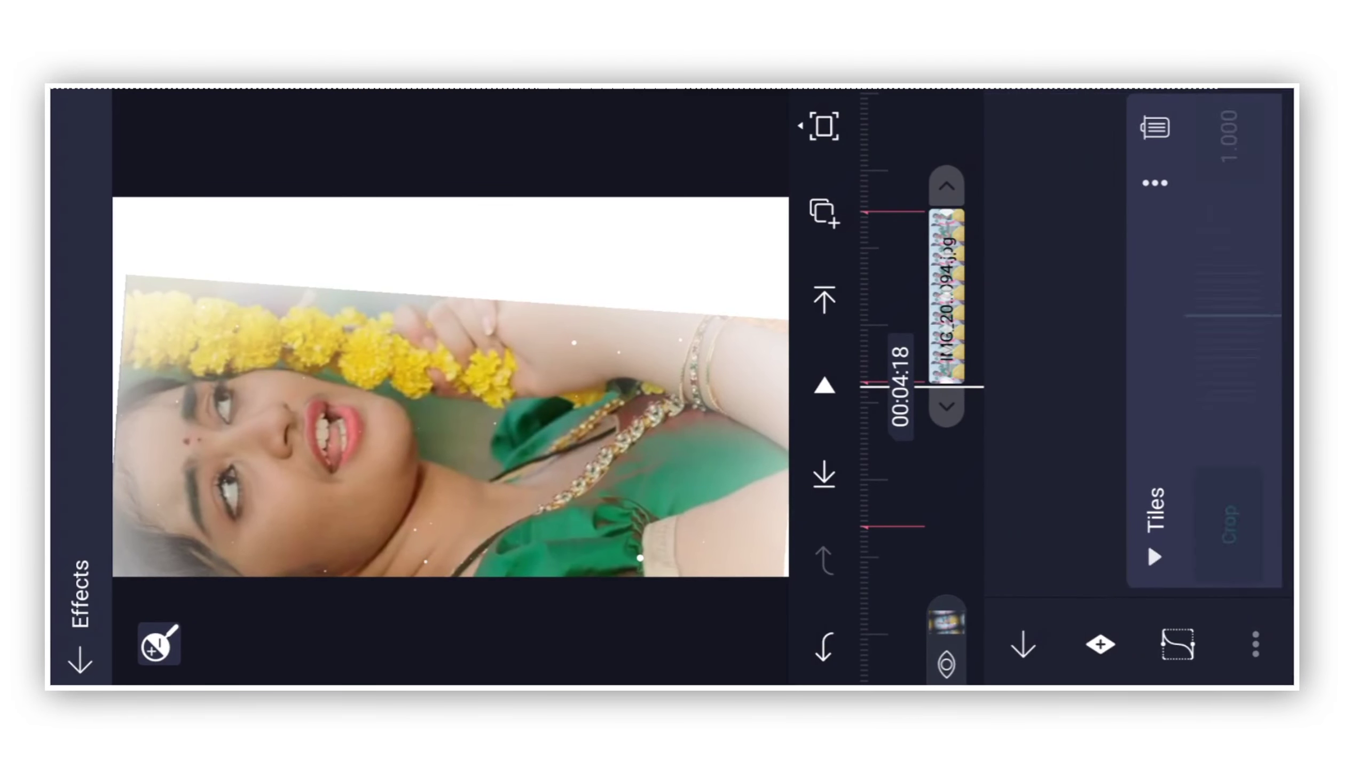
pyautogui.click(923, 482)
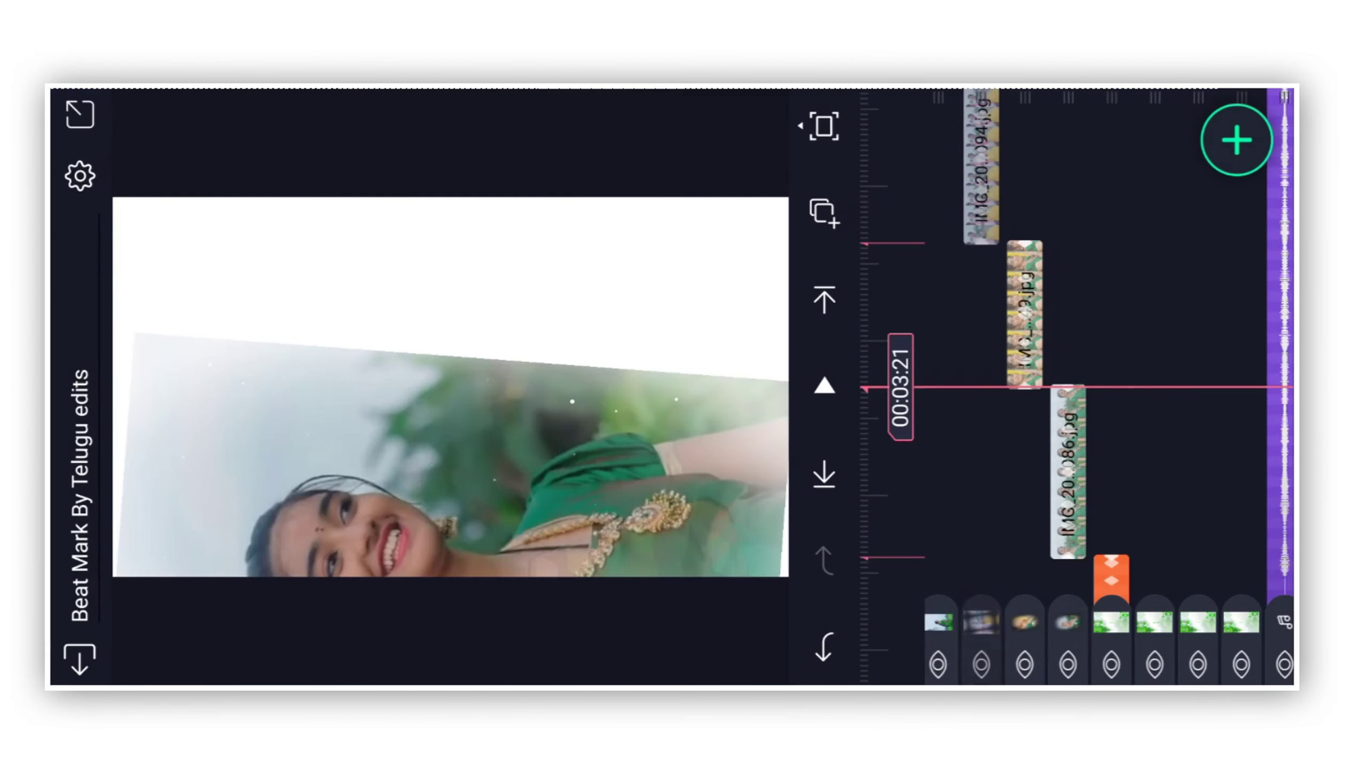
# Step: Scrub to the next photo clip and leave the editor via its options menu
pyautogui.moveTo(979, 523); pyautogui.dragTo(986, 671)
pyautogui.moveTo(971, 524)
pyautogui.mouseDown()
pyautogui.moveTo(967, 595)
pyautogui.moveTo(958, 289)
pyautogui.moveTo(929, 184)
pyautogui.moveTo(919, 428)
pyautogui.moveTo(943, 659)
pyautogui.mouseUp()
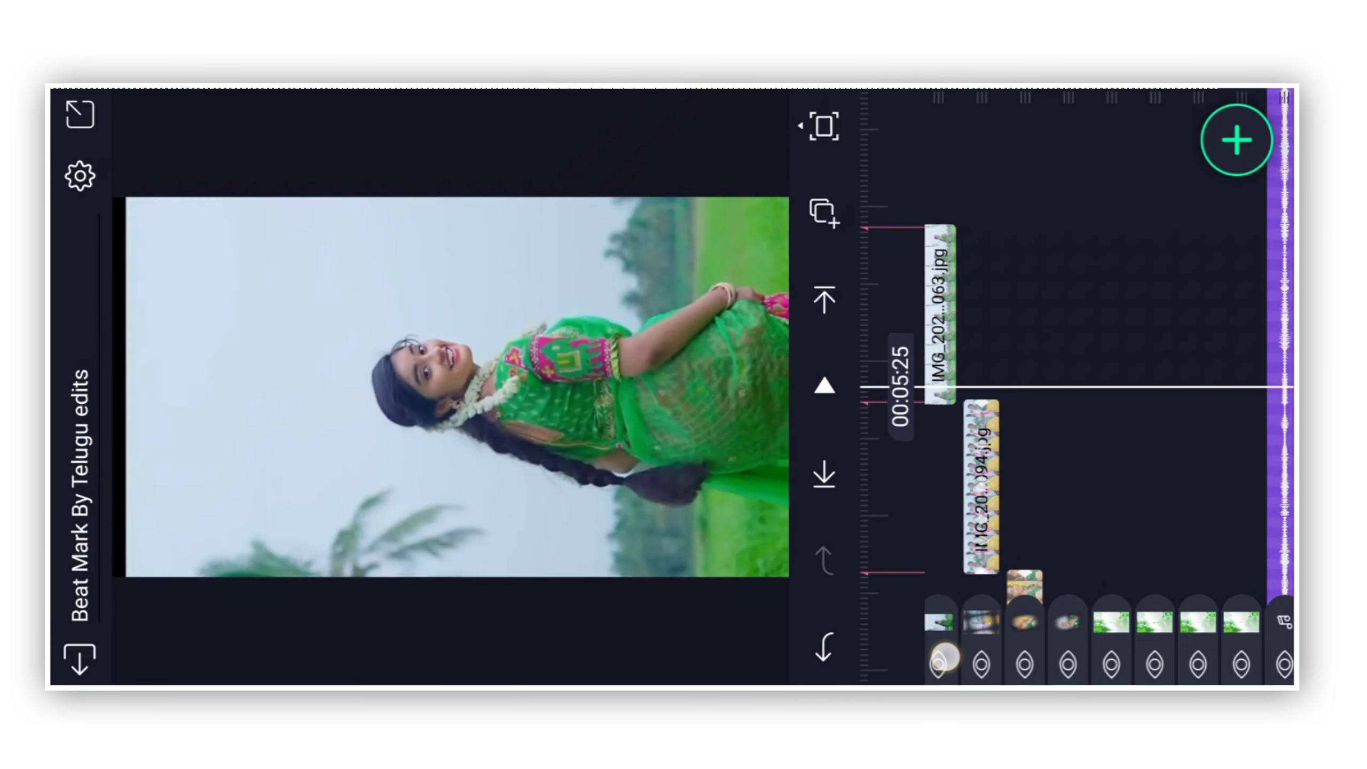
pyautogui.click(943, 659)
pyautogui.click(80, 114)
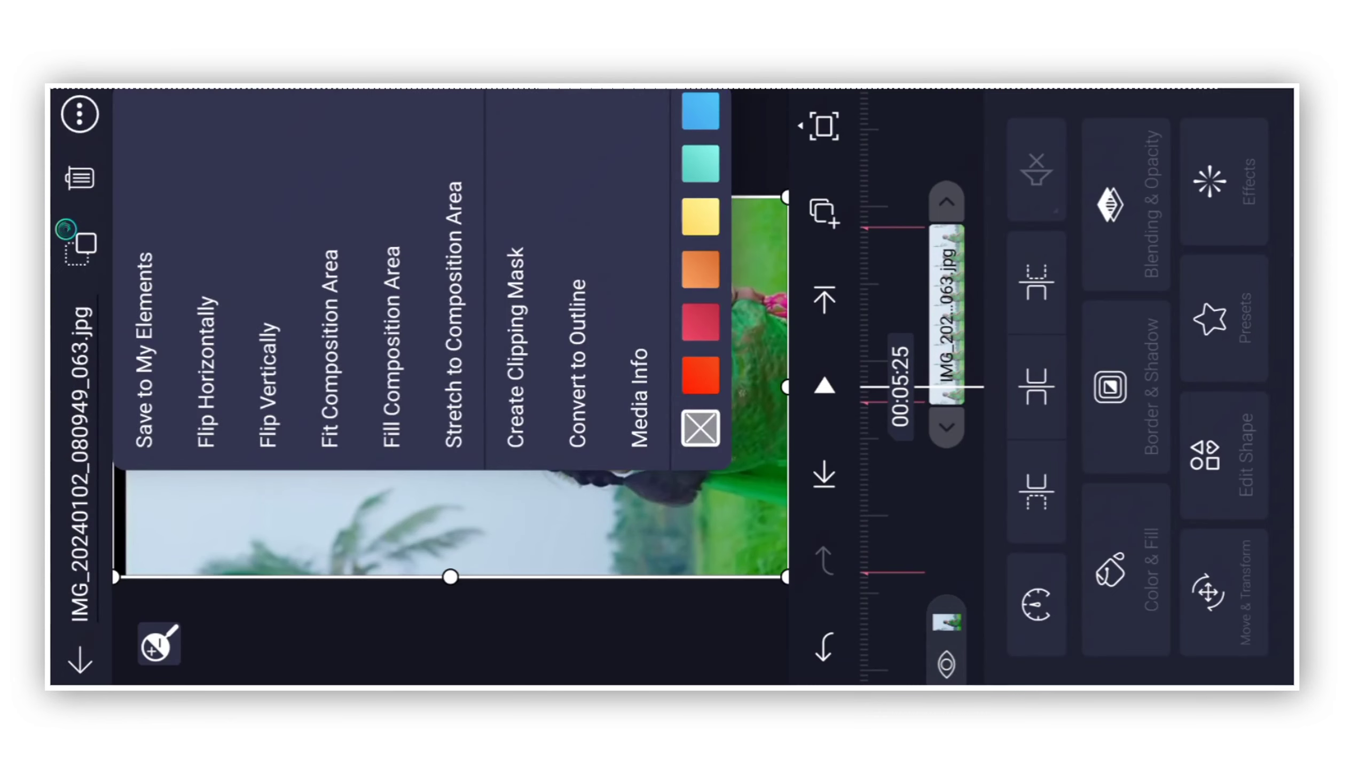
pyautogui.press('Escape')
pyautogui.press('Escape')
pyautogui.press('Escape')
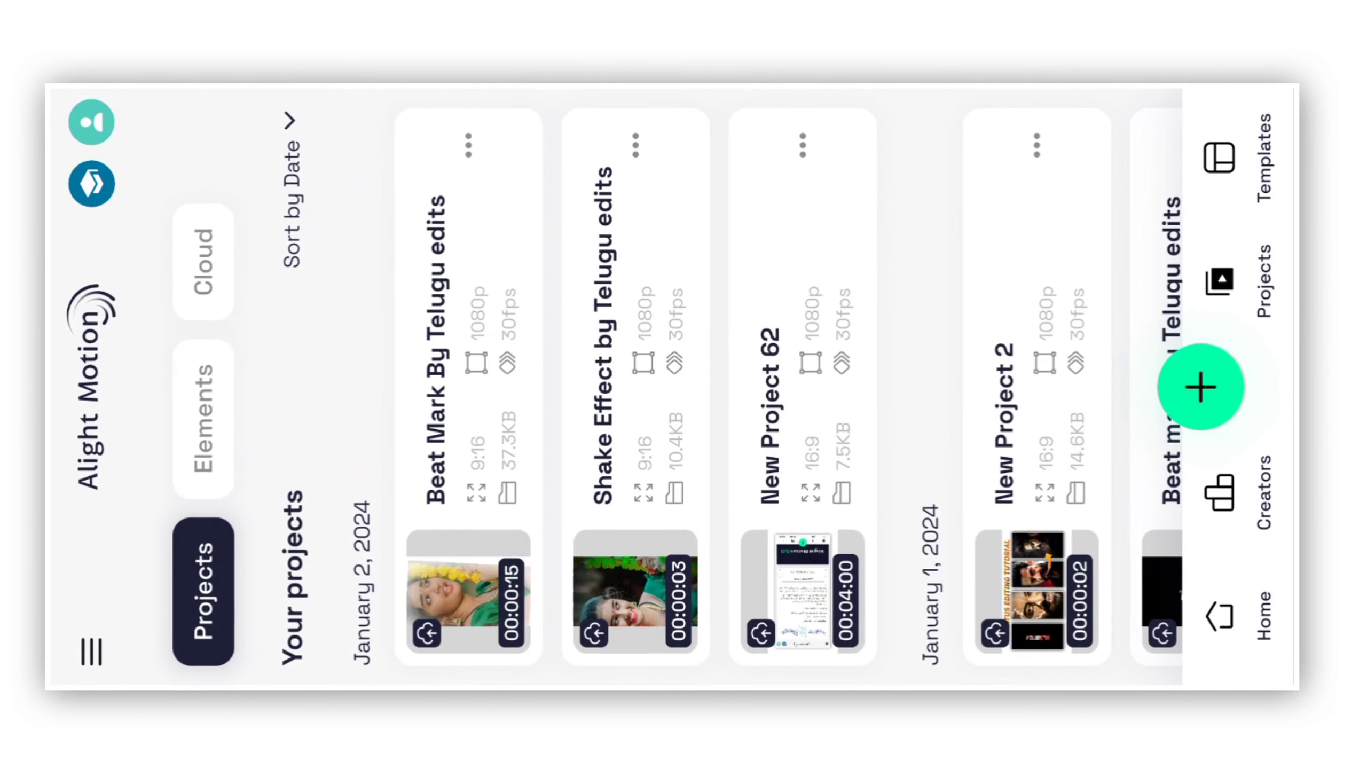
# Step: In Shake Effect by Telugu edits, copy the 1704087011029.jpg Copy layer with its style
pyautogui.click(635, 385)
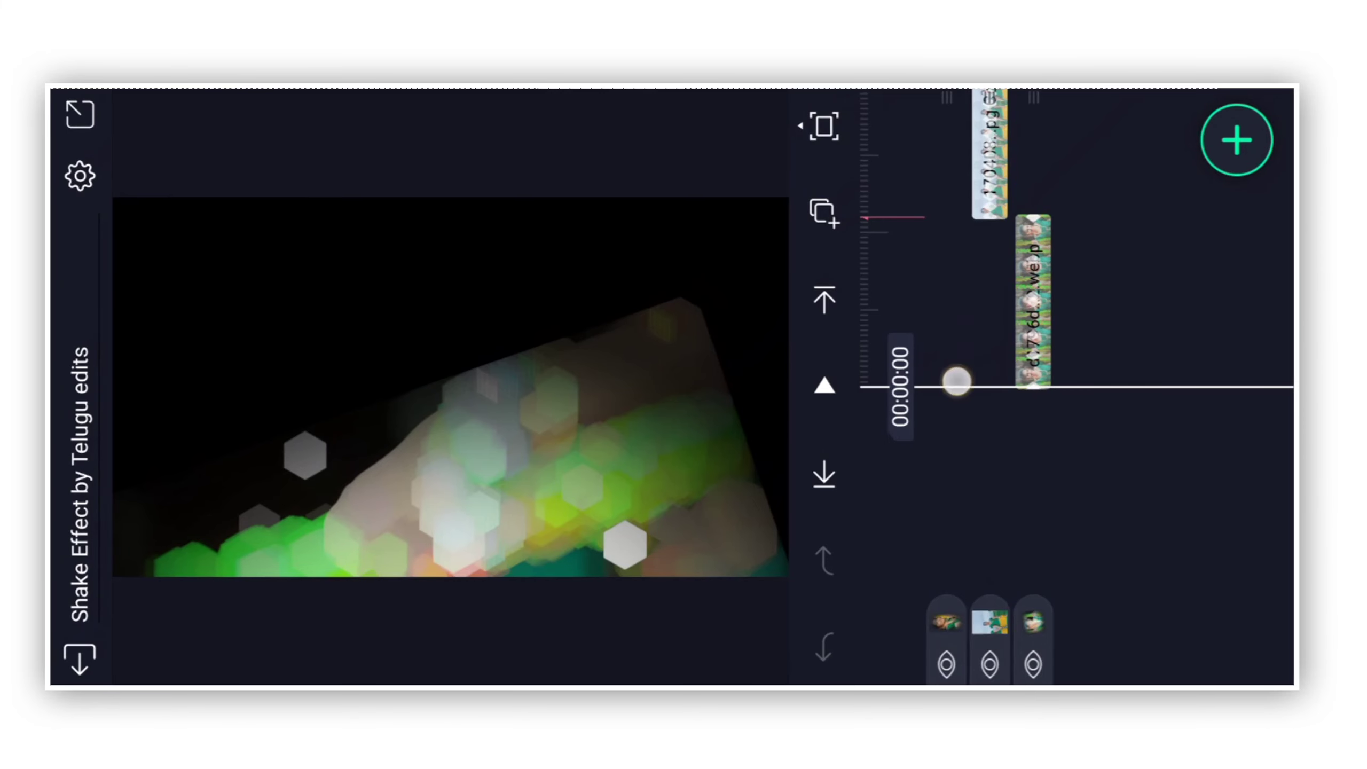
pyautogui.click(989, 331)
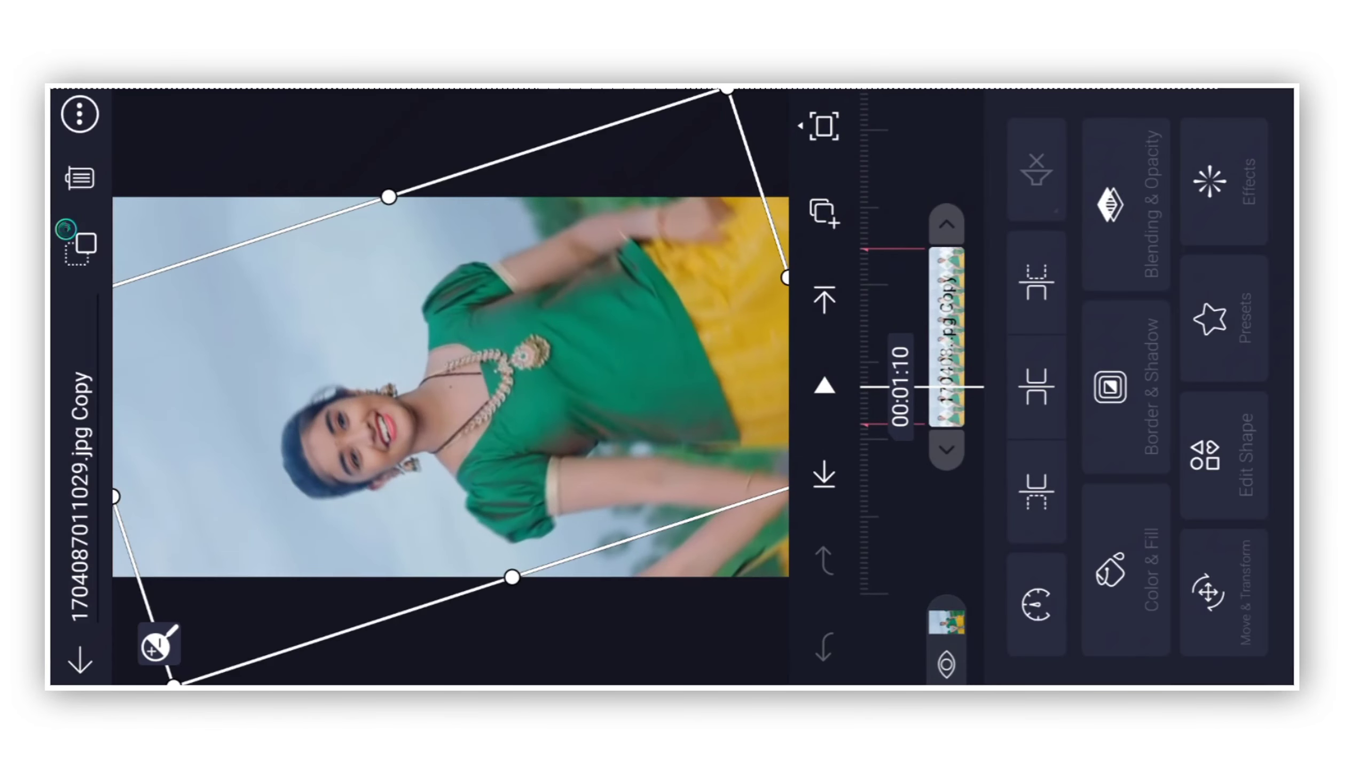
pyautogui.click(820, 214)
pyautogui.click(1065, 360)
# Step: Close the layer options and reopen the Beat Mark By Telugu edits project
pyautogui.click(946, 525)
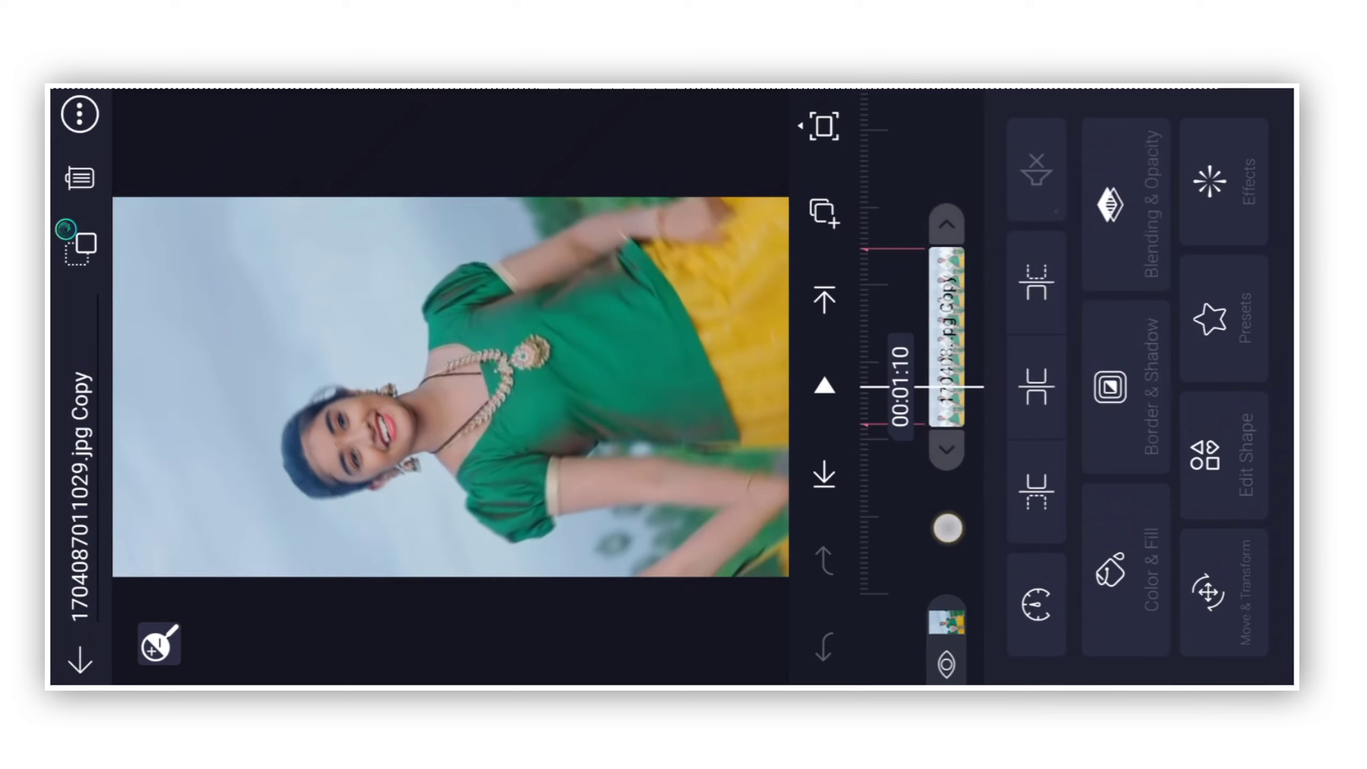
pyautogui.press('Escape')
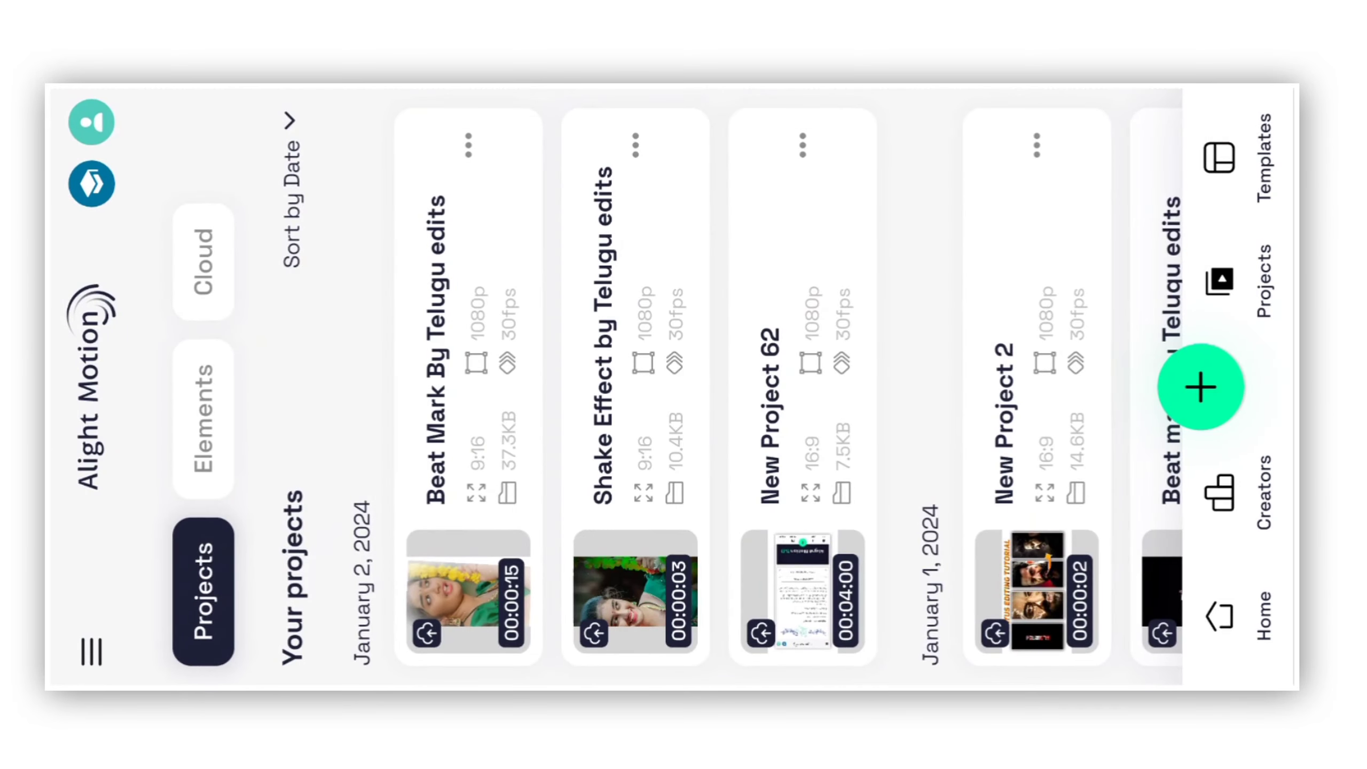
pyautogui.click(468, 385)
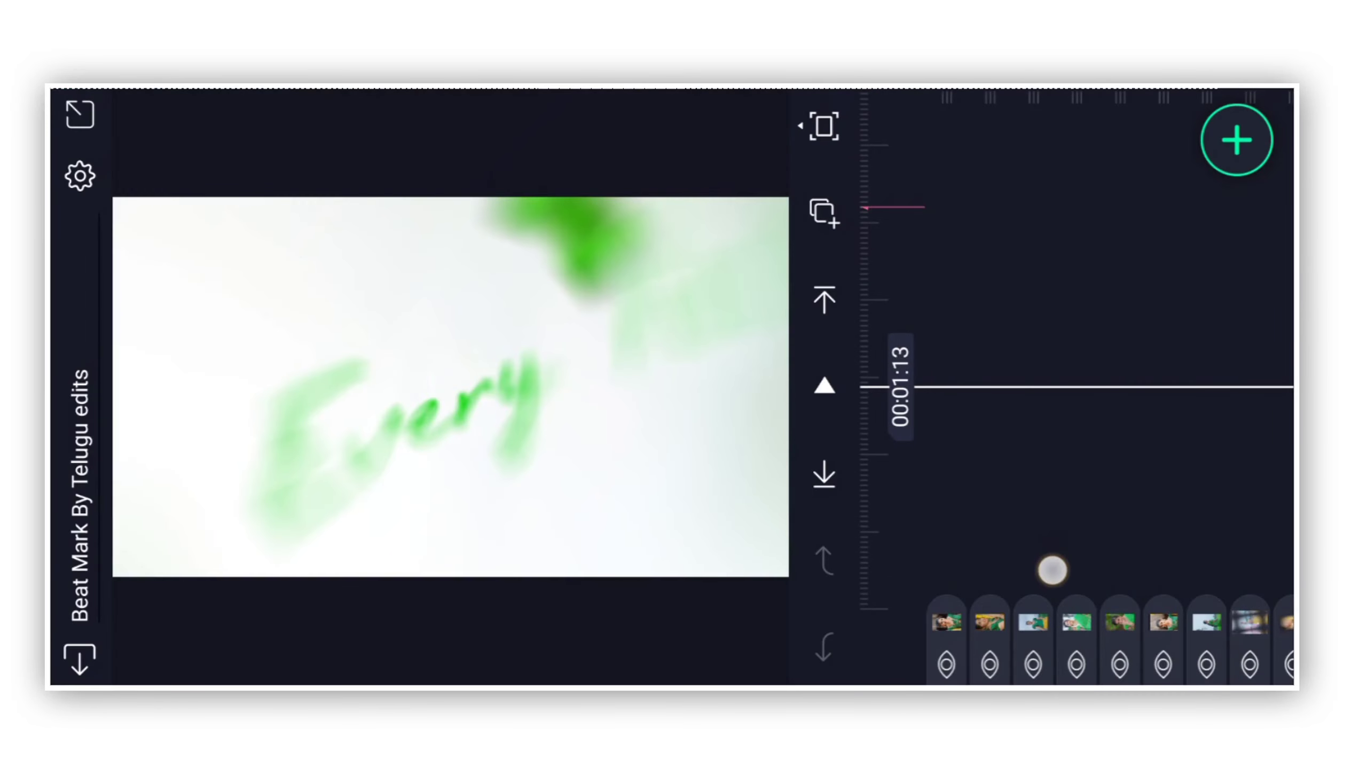
# Step: Paste the copied shake style onto a later photo clip
pyautogui.moveTo(1137, 628); pyautogui.dragTo(1101, 523)
pyautogui.moveTo(1102, 647); pyautogui.dragTo(1108, 453)
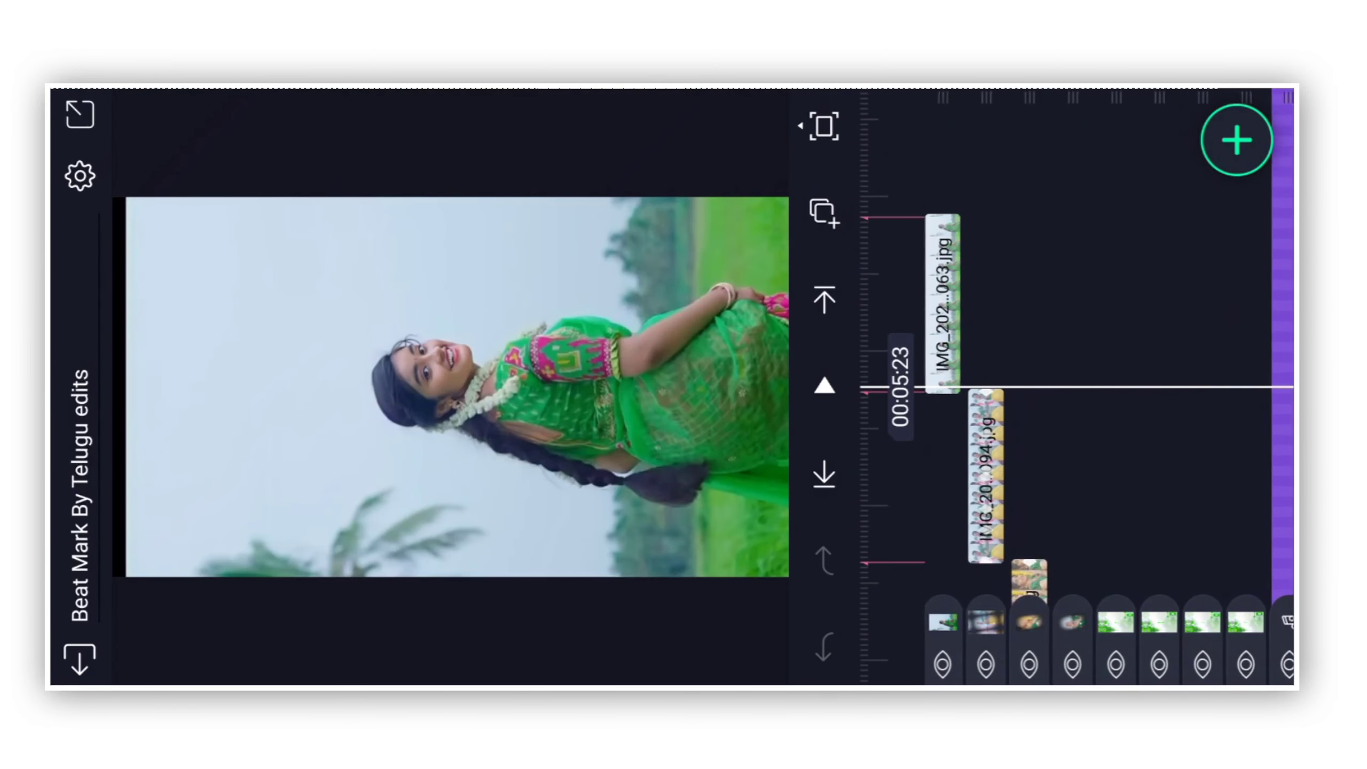
pyautogui.moveTo(1025, 503); pyautogui.dragTo(1132, 503)
pyautogui.click(1099, 321)
pyautogui.click(823, 211)
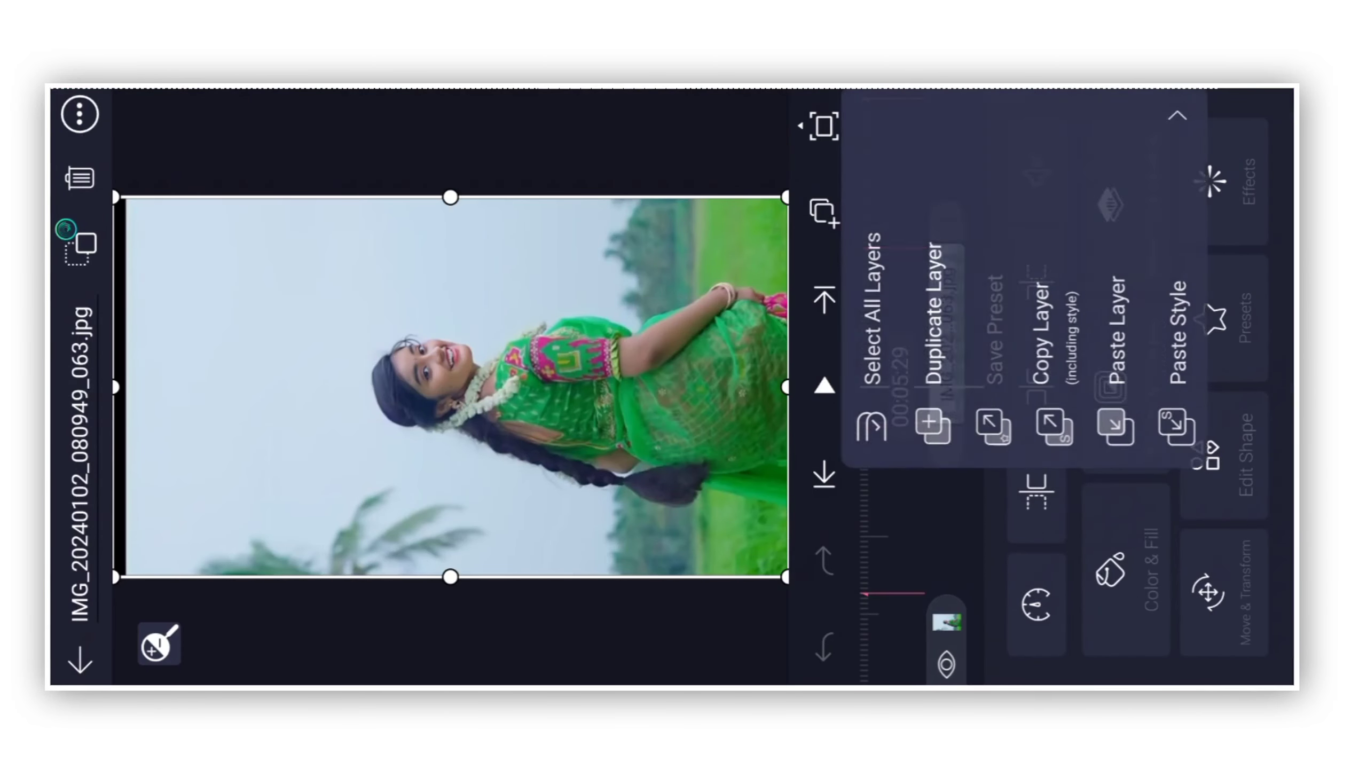
pyautogui.click(1179, 363)
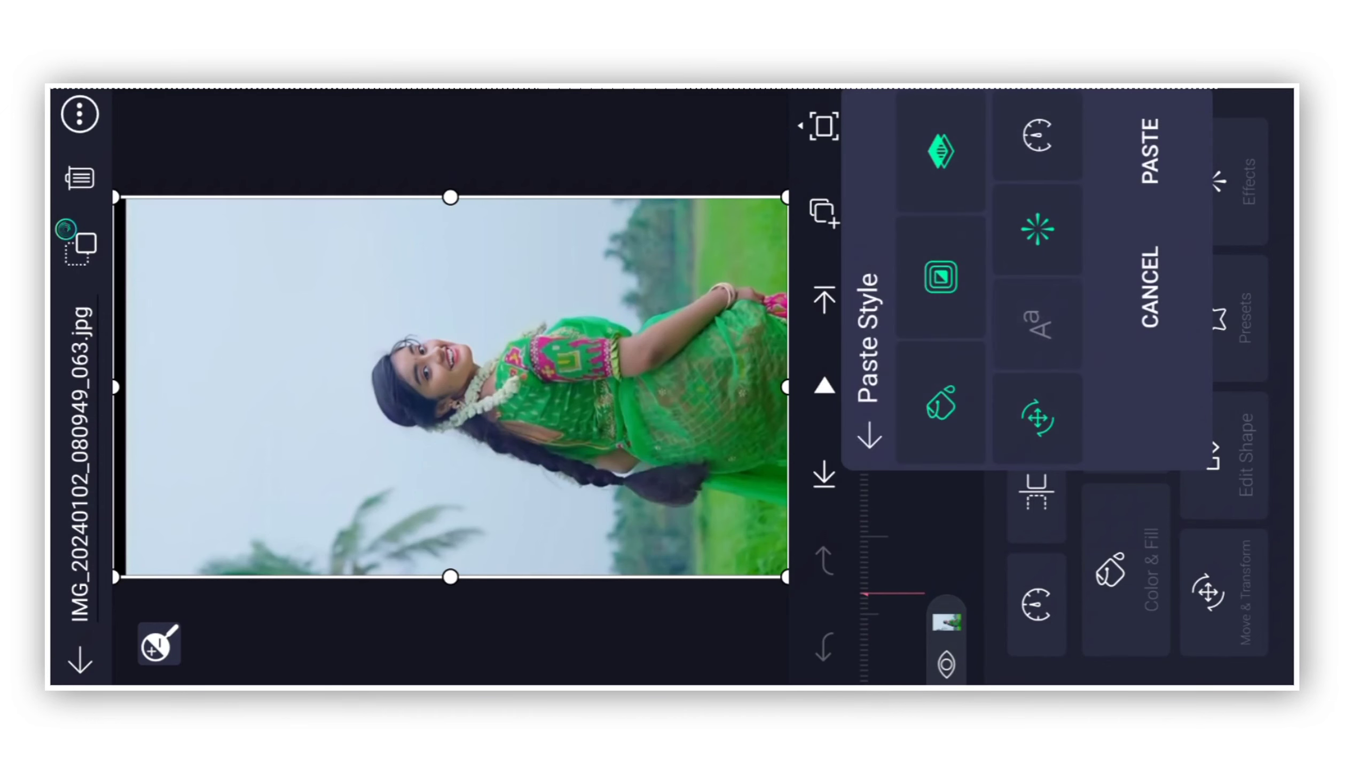
pyautogui.click(1150, 151)
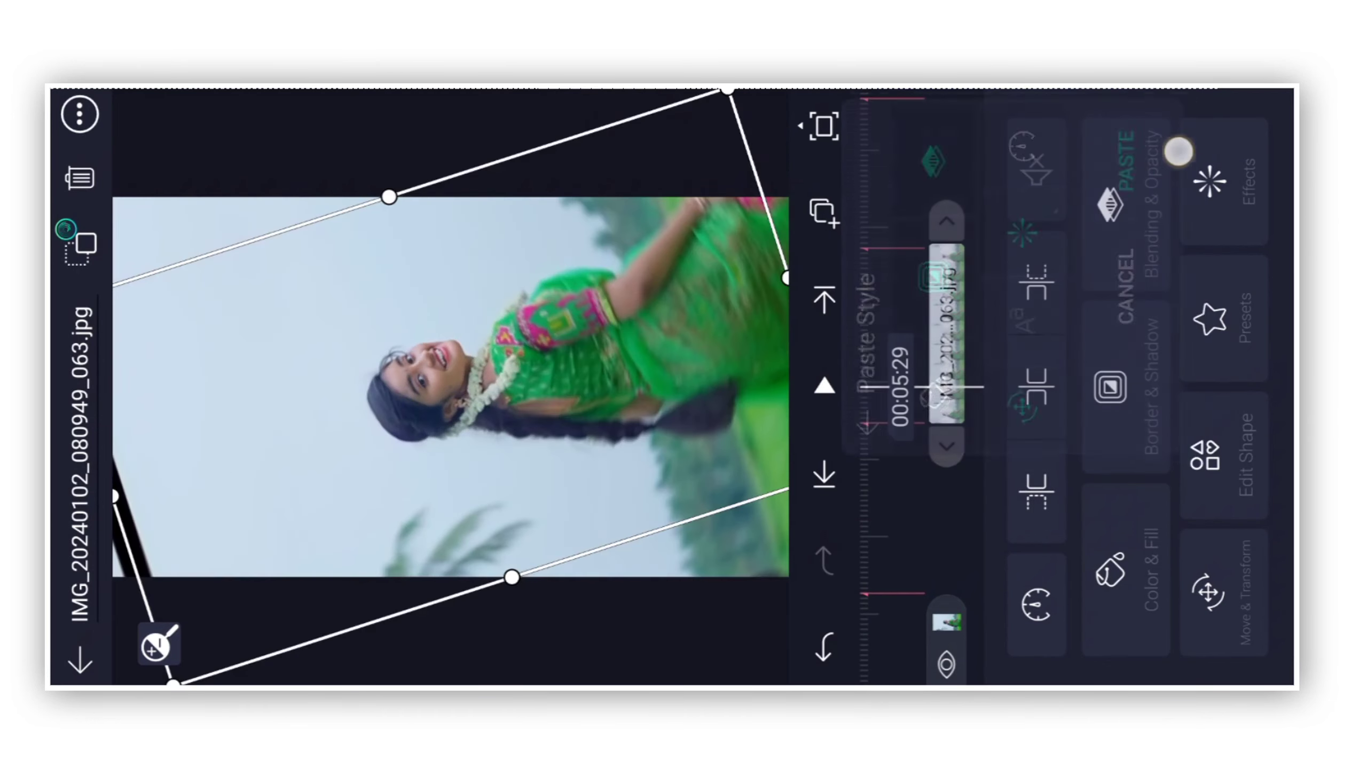
pyautogui.click(1175, 320)
# Step: Paste the shake style onto the next photo clip
pyautogui.moveTo(1068, 481); pyautogui.dragTo(1025, 321)
pyautogui.click(1051, 358)
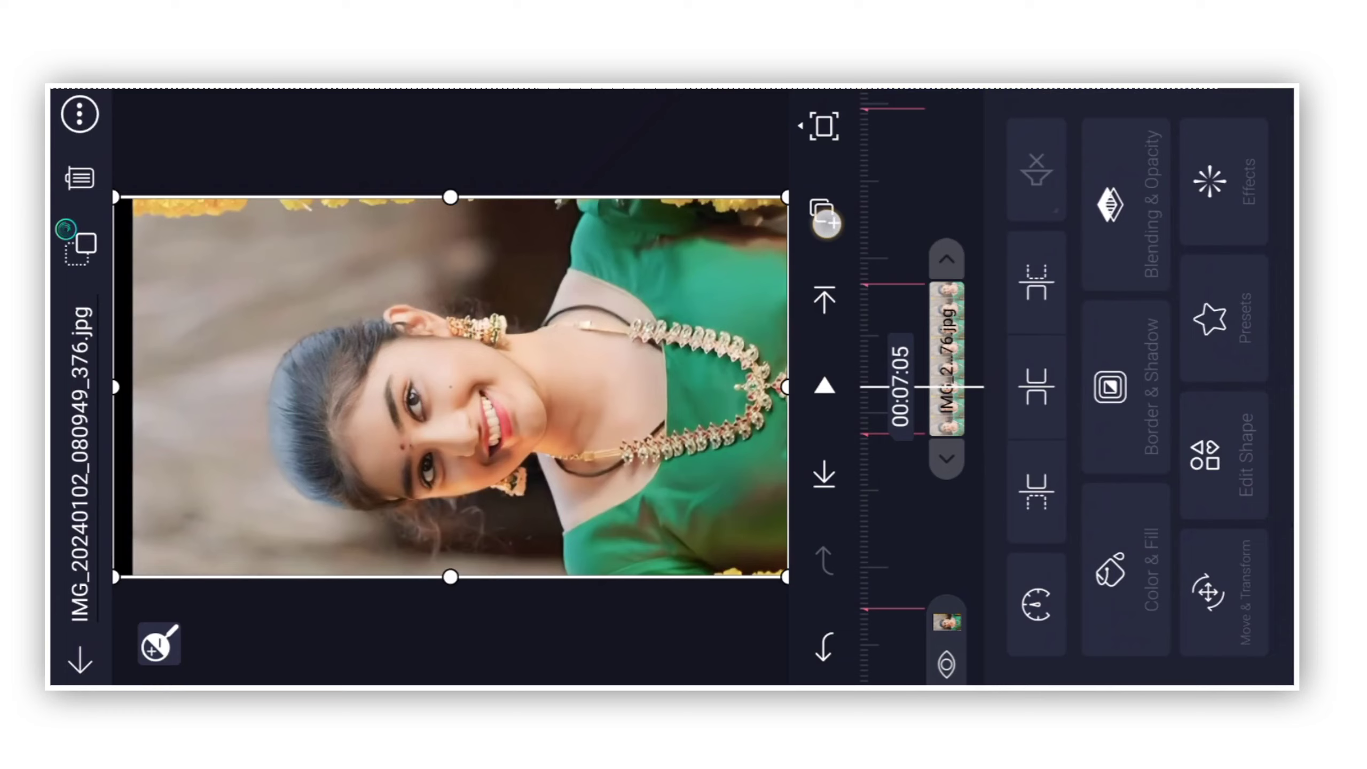
pyautogui.click(823, 212)
pyautogui.click(1180, 353)
pyautogui.click(1032, 439)
# Step: Paste the copied style onto one more photo clip further along
pyautogui.moveTo(1033, 440); pyautogui.dragTo(1032, 582)
pyautogui.click(1007, 352)
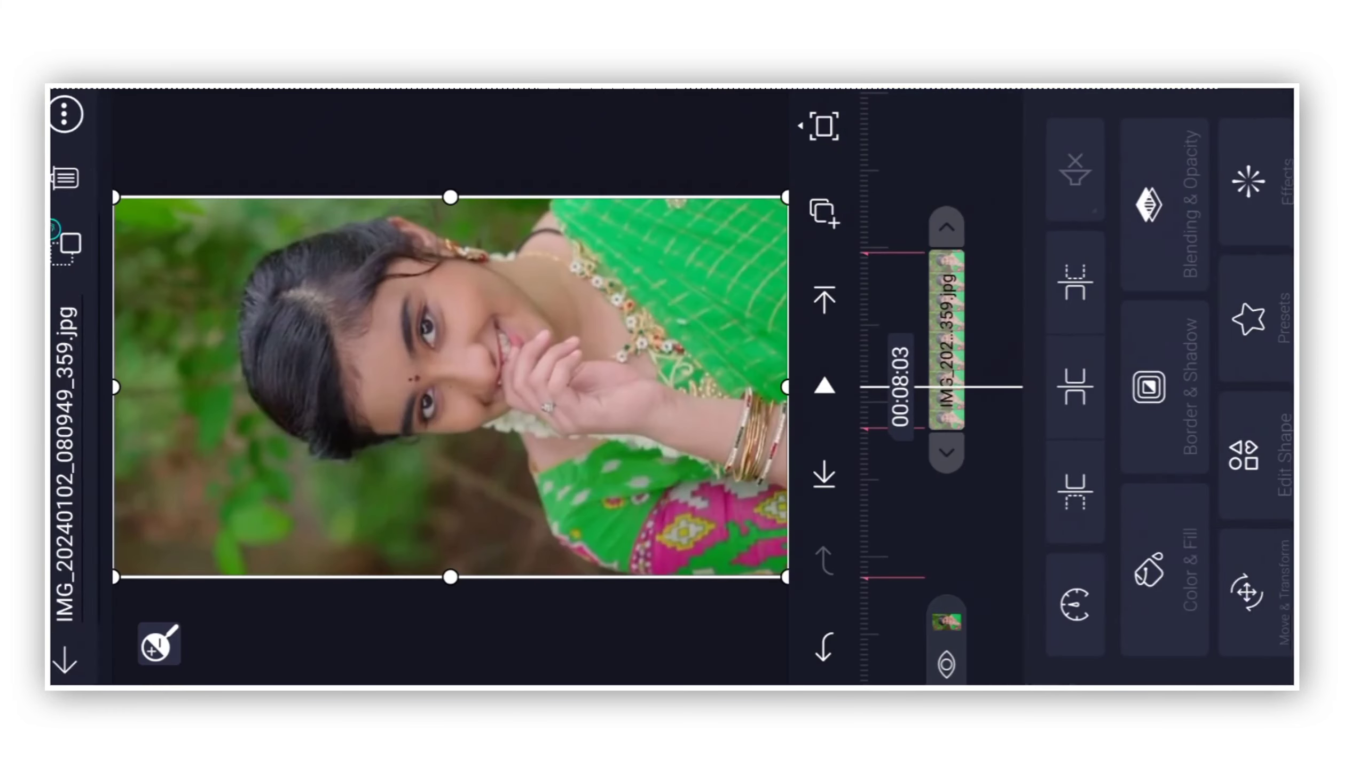
pyautogui.click(824, 212)
pyautogui.click(1184, 320)
pyautogui.click(1175, 481)
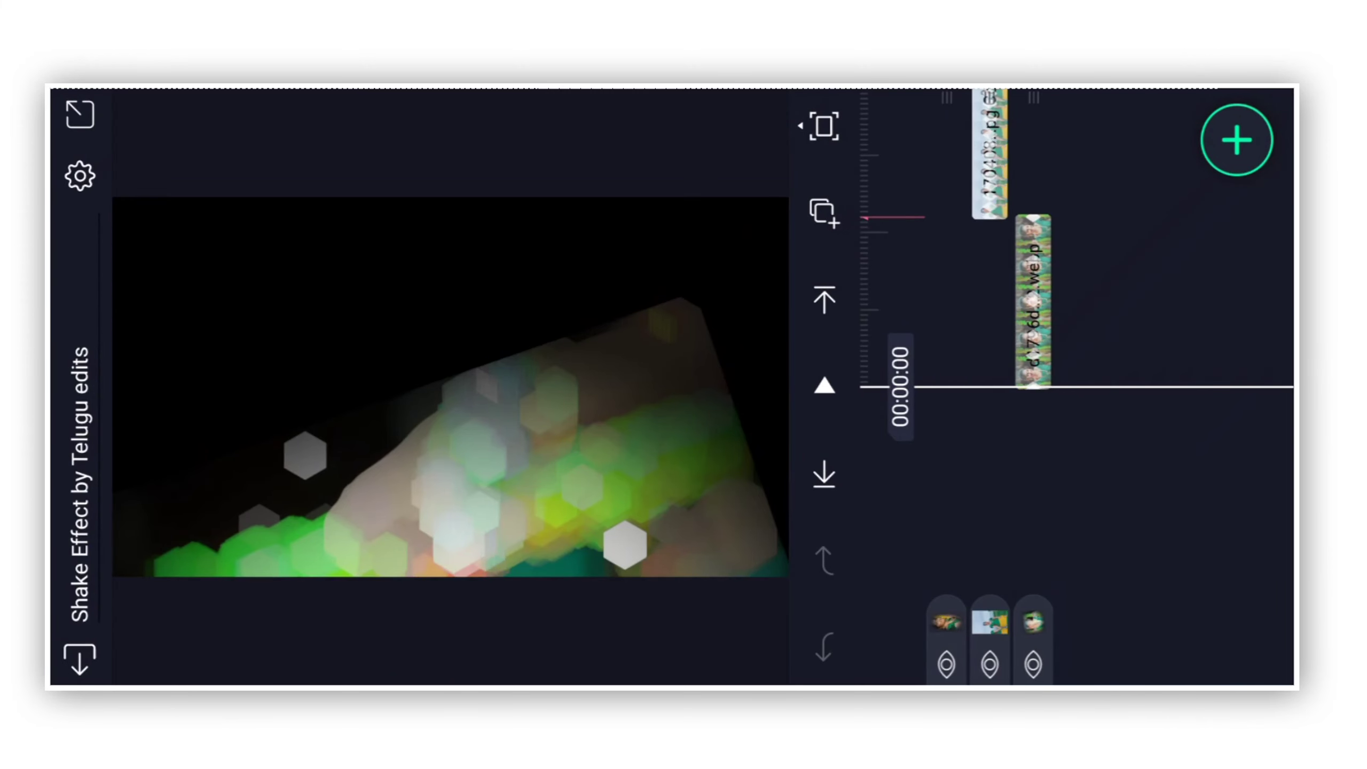
# Step: At 00:02:23, copy the New Project 1228 [7AF2284].png layer including its style
pyautogui.moveTo(1058, 359); pyautogui.dragTo(1058, 627)
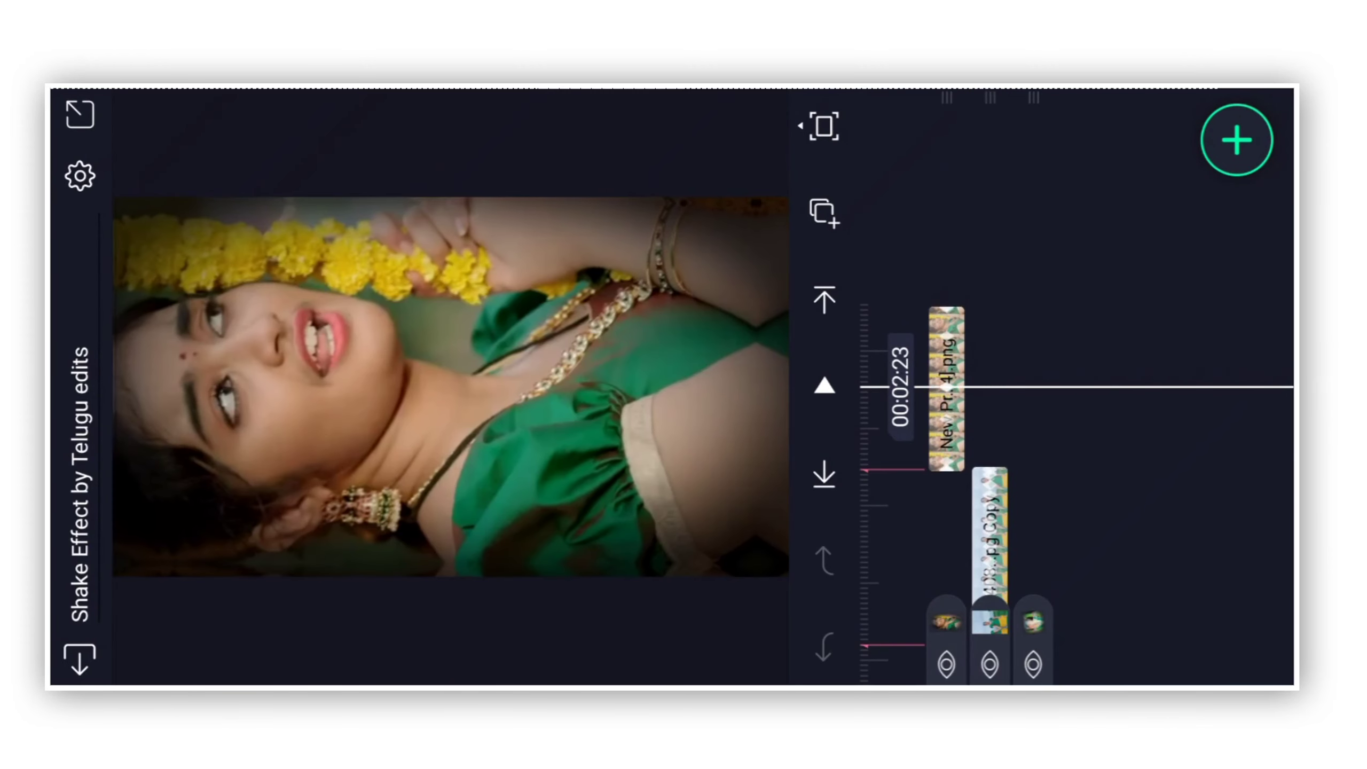
pyautogui.click(976, 445)
pyautogui.click(1175, 481)
pyautogui.click(946, 391)
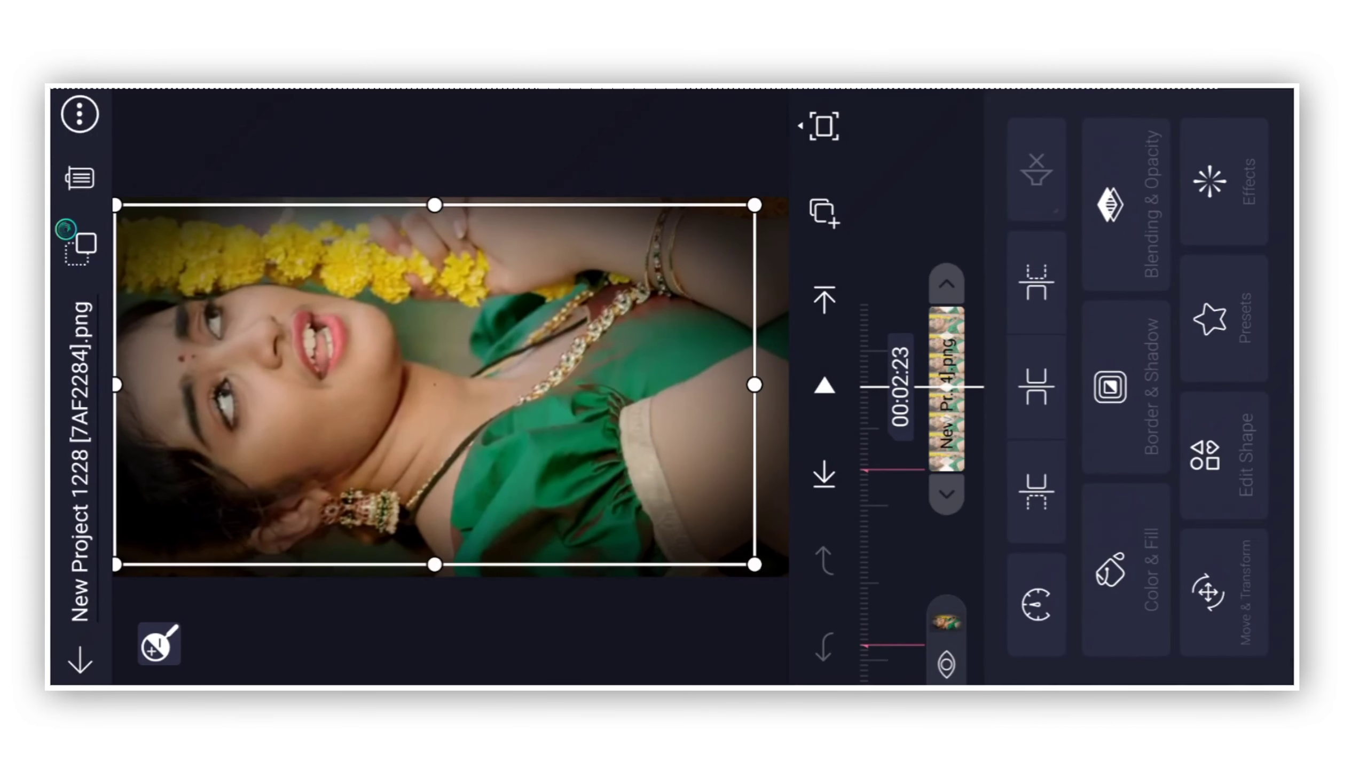
pyautogui.click(825, 209)
pyautogui.click(1128, 371)
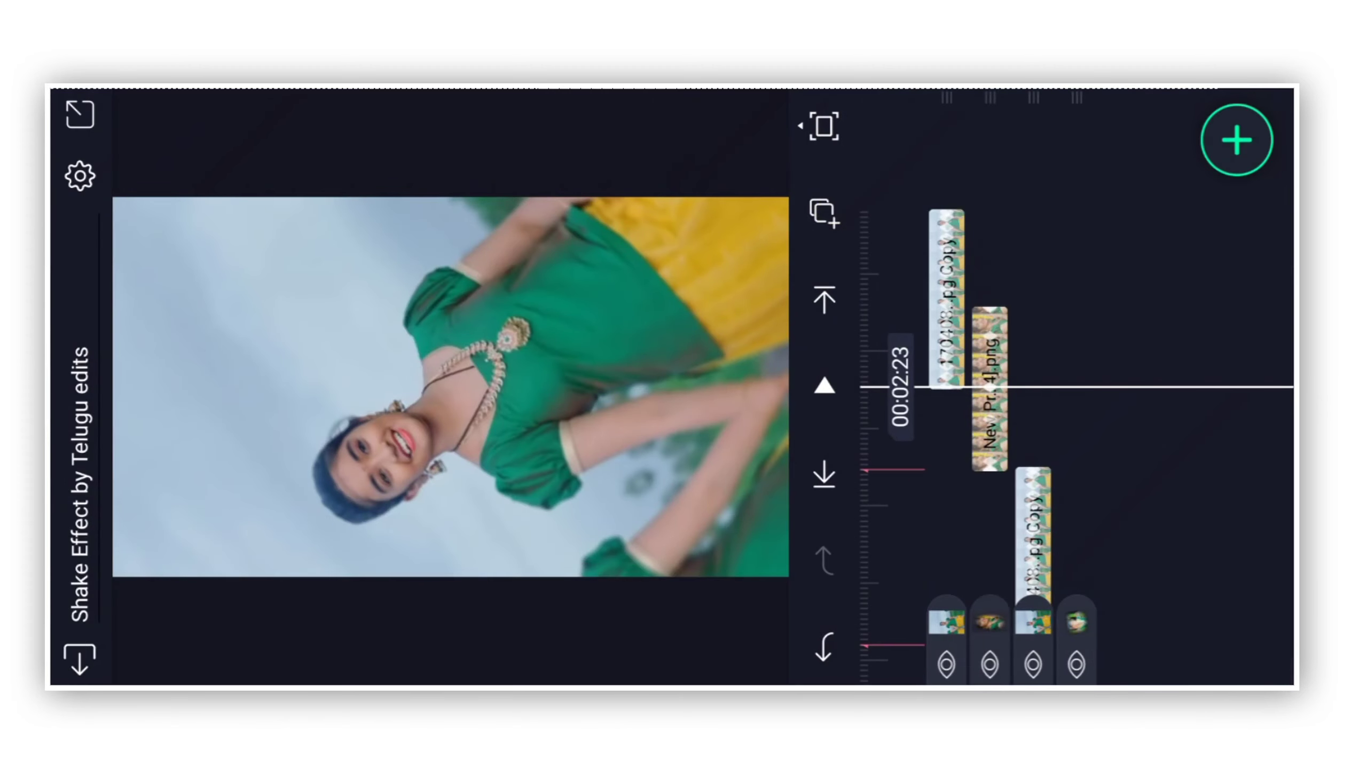
# Step: Copy the png layer with its style again, then close the project
pyautogui.click(992, 534)
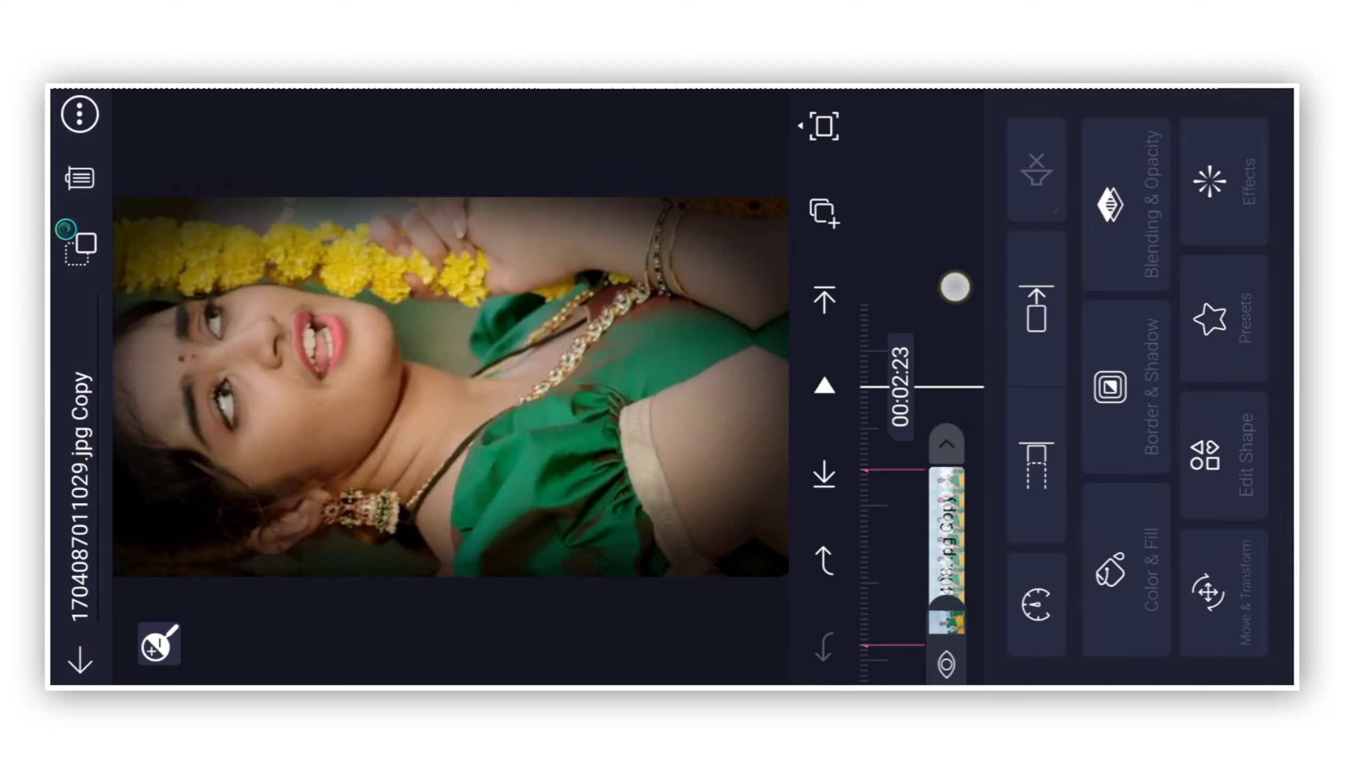
pyautogui.click(1174, 481)
pyautogui.click(946, 384)
pyautogui.click(825, 210)
pyautogui.click(1224, 479)
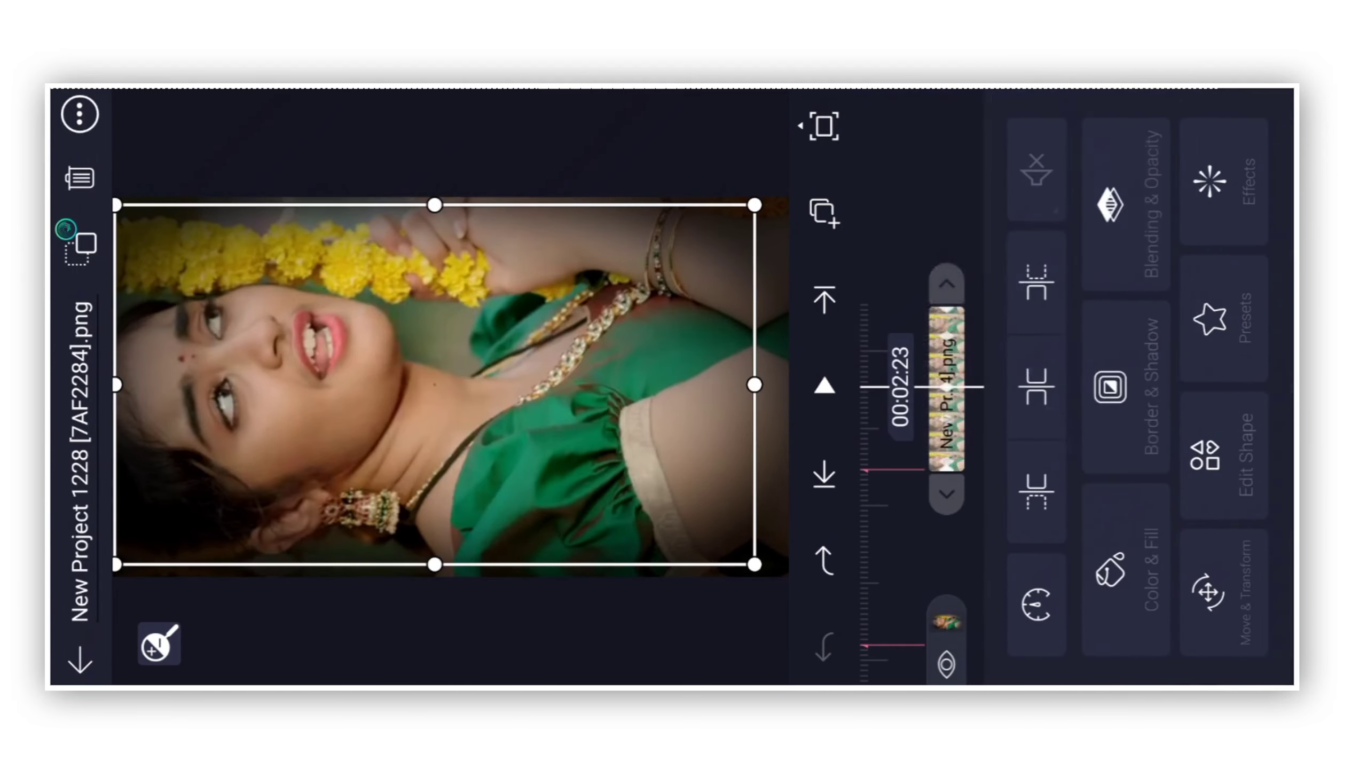
pyautogui.click(80, 660)
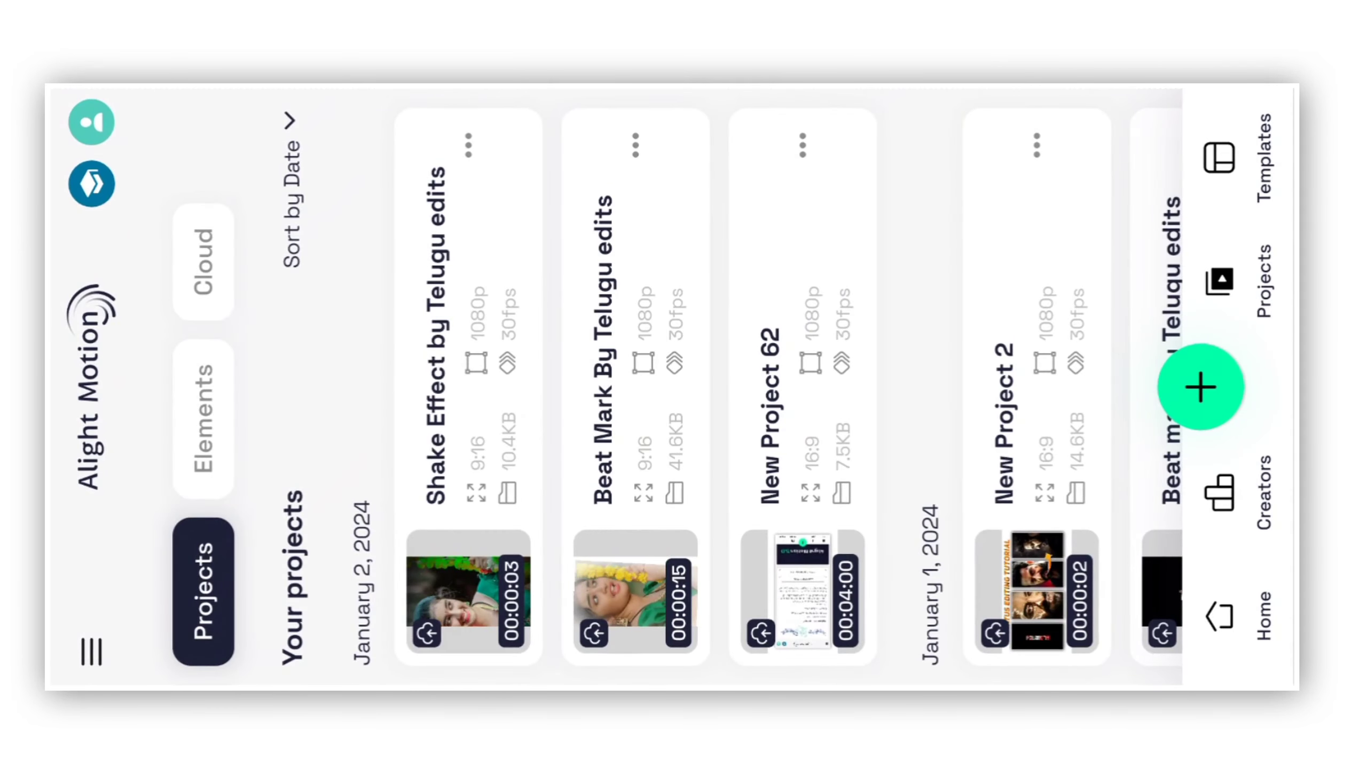
# Step: In Beat Mark By Telugu edits, paste the copied style onto the clip at 00:09:17
pyautogui.click(635, 427)
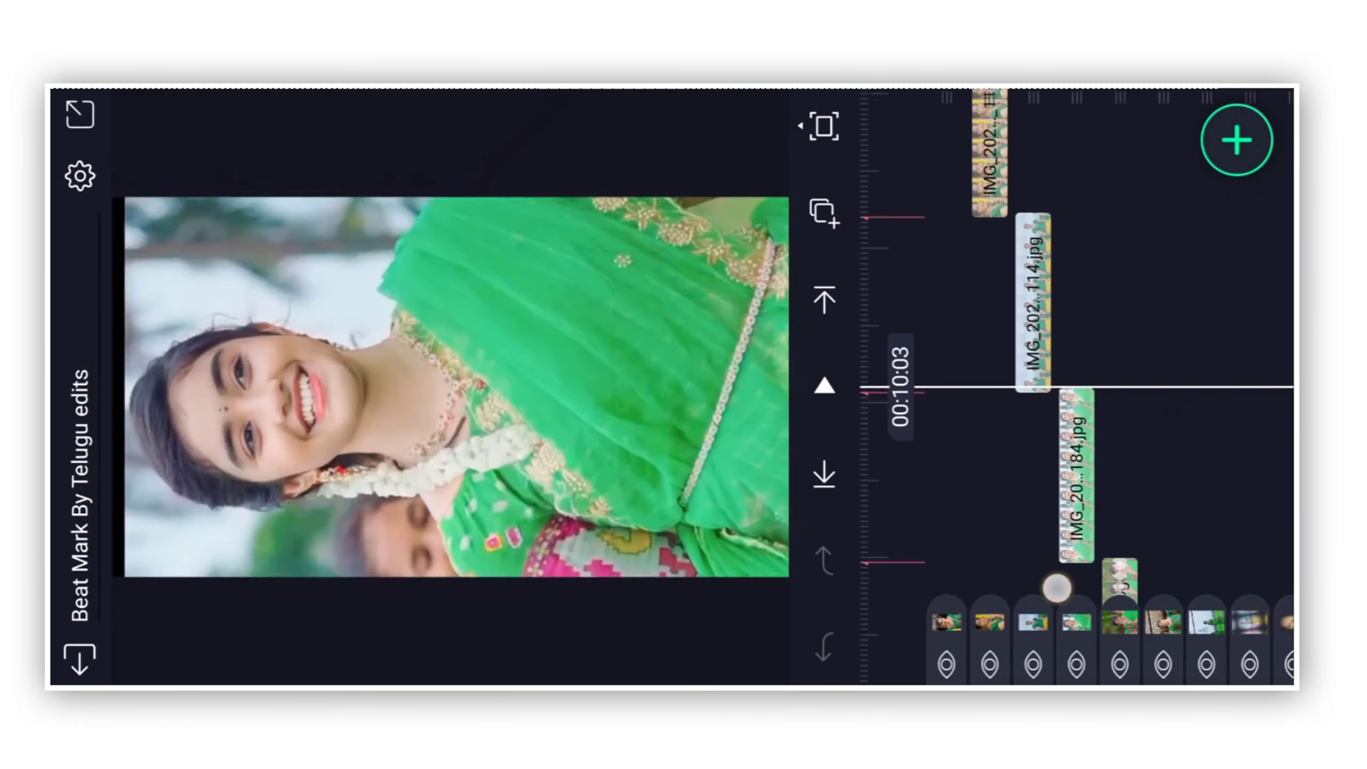
pyautogui.moveTo(1055, 588); pyautogui.dragTo(964, 178)
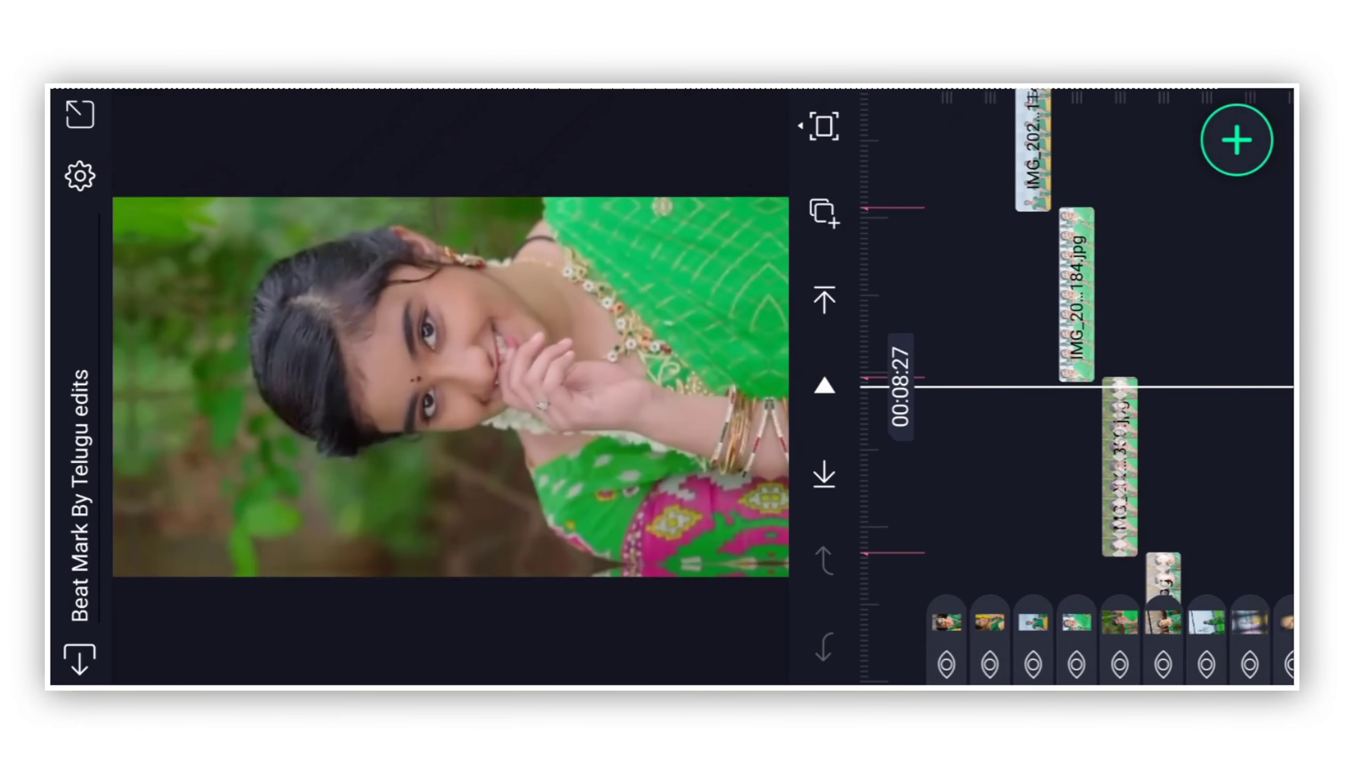
pyautogui.moveTo(989, 339); pyautogui.dragTo(989, 537)
pyautogui.click(1074, 406)
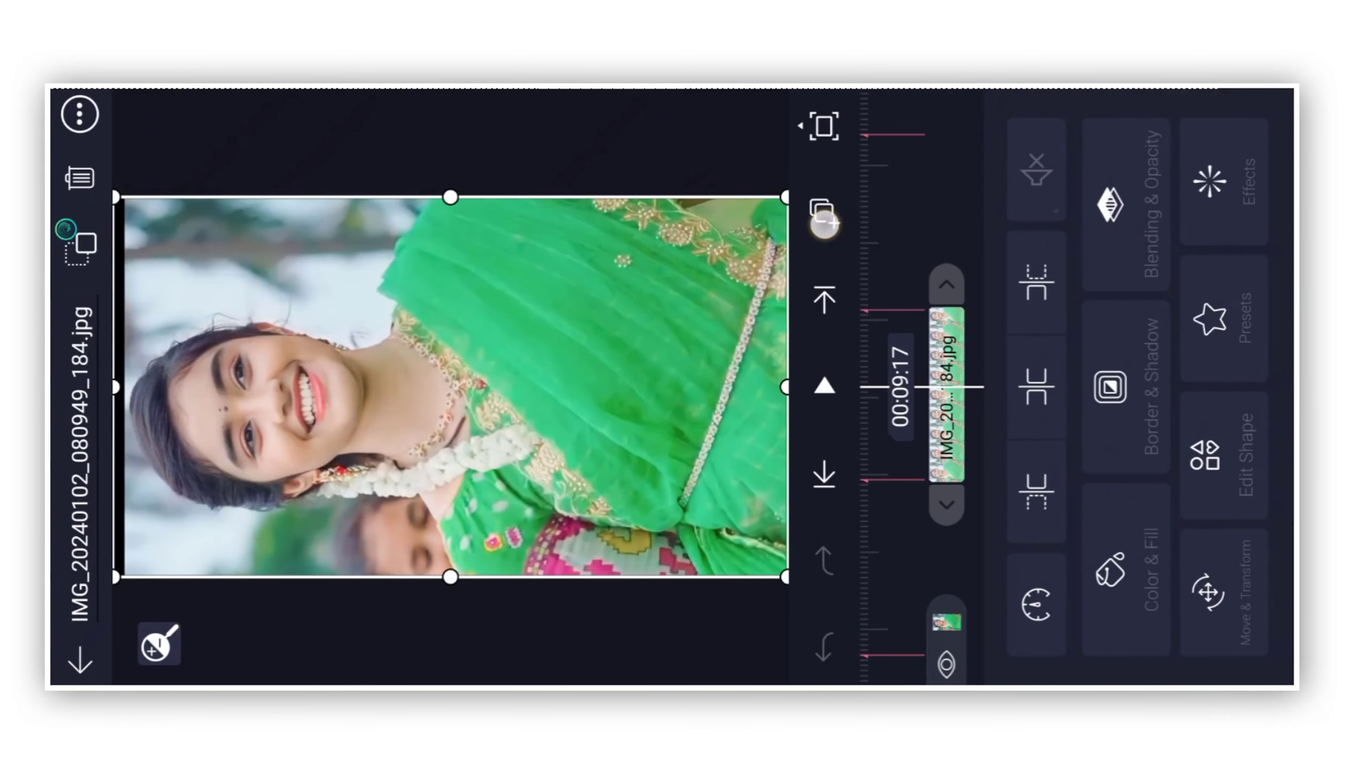
pyautogui.click(823, 222)
pyautogui.click(1185, 352)
pyautogui.click(1149, 150)
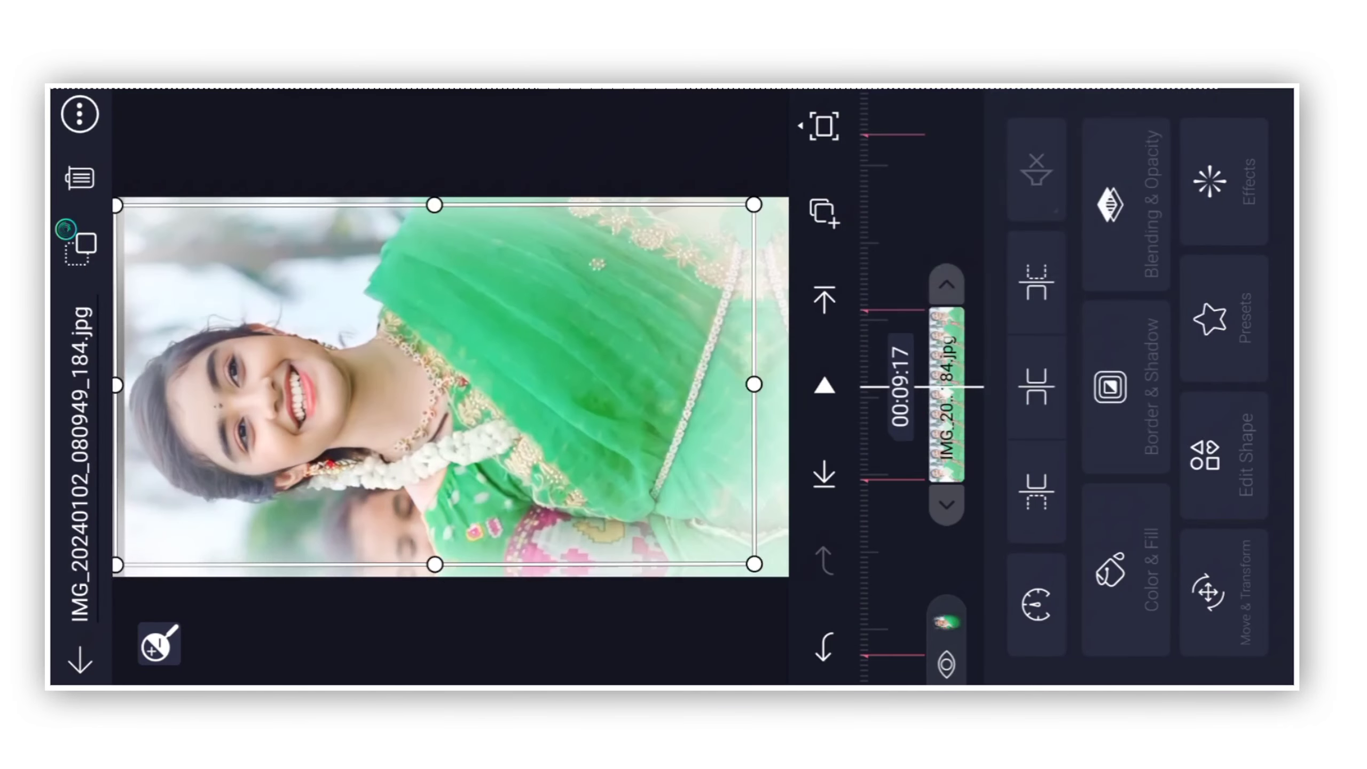
# Step: Paste the copied style onto the following photo clip
pyautogui.moveTo(986, 465); pyautogui.dragTo(985, 541)
pyautogui.click(946, 358)
pyautogui.click(824, 212)
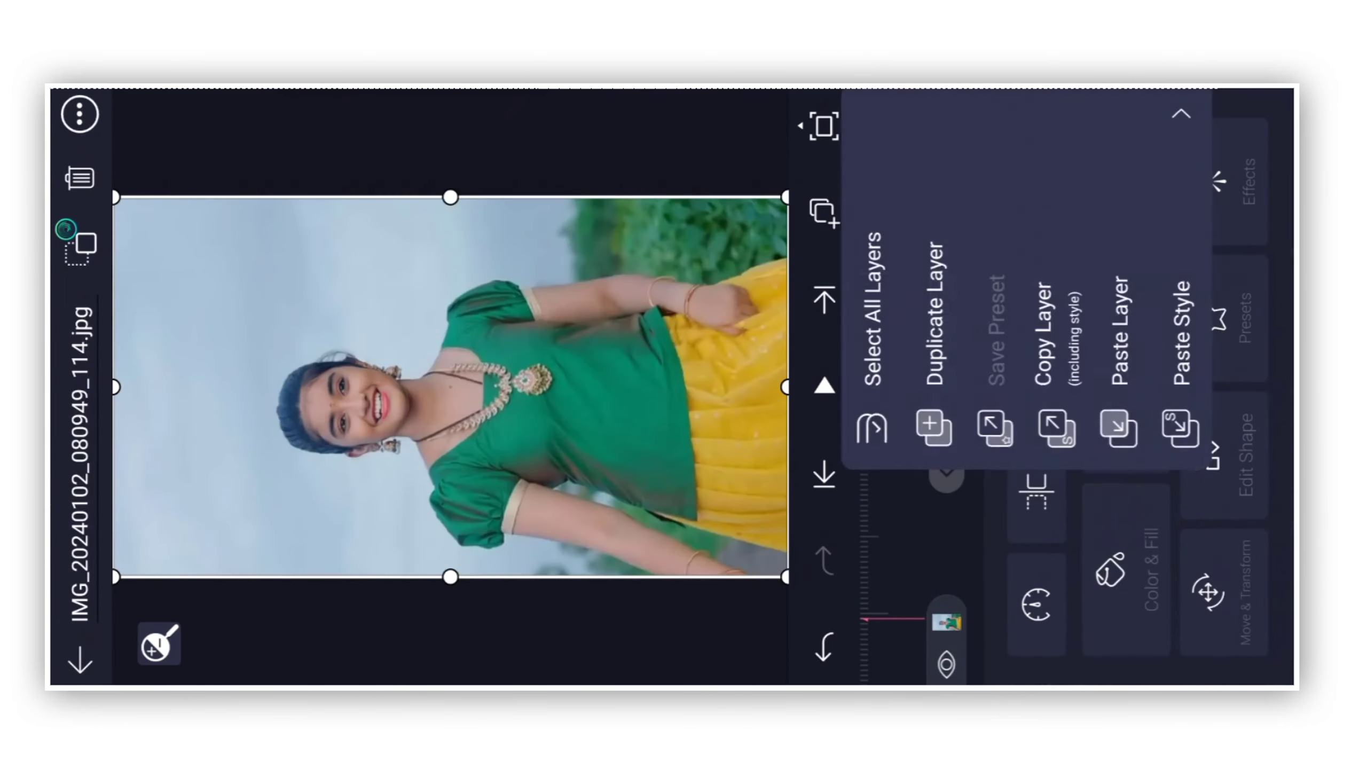
pyautogui.click(946, 309)
# Step: Paste the style onto another photo clip and move the playhead onward
pyautogui.click(823, 211)
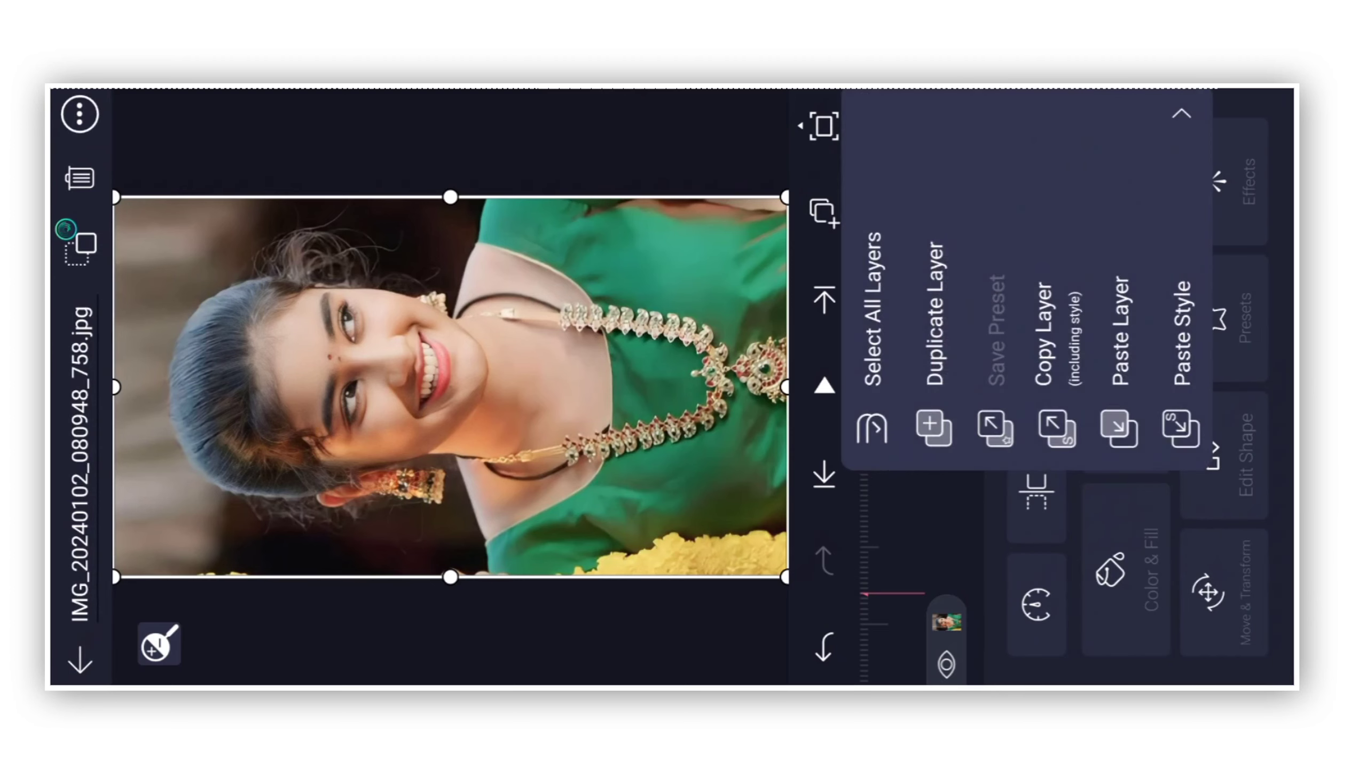
pyautogui.click(1167, 369)
pyautogui.click(935, 519)
pyautogui.click(1005, 318)
pyautogui.moveTo(1005, 317)
pyautogui.mouseDown()
pyautogui.moveTo(1016, 519)
pyautogui.moveTo(1015, 257)
pyautogui.mouseUp()
pyautogui.click(80, 115)
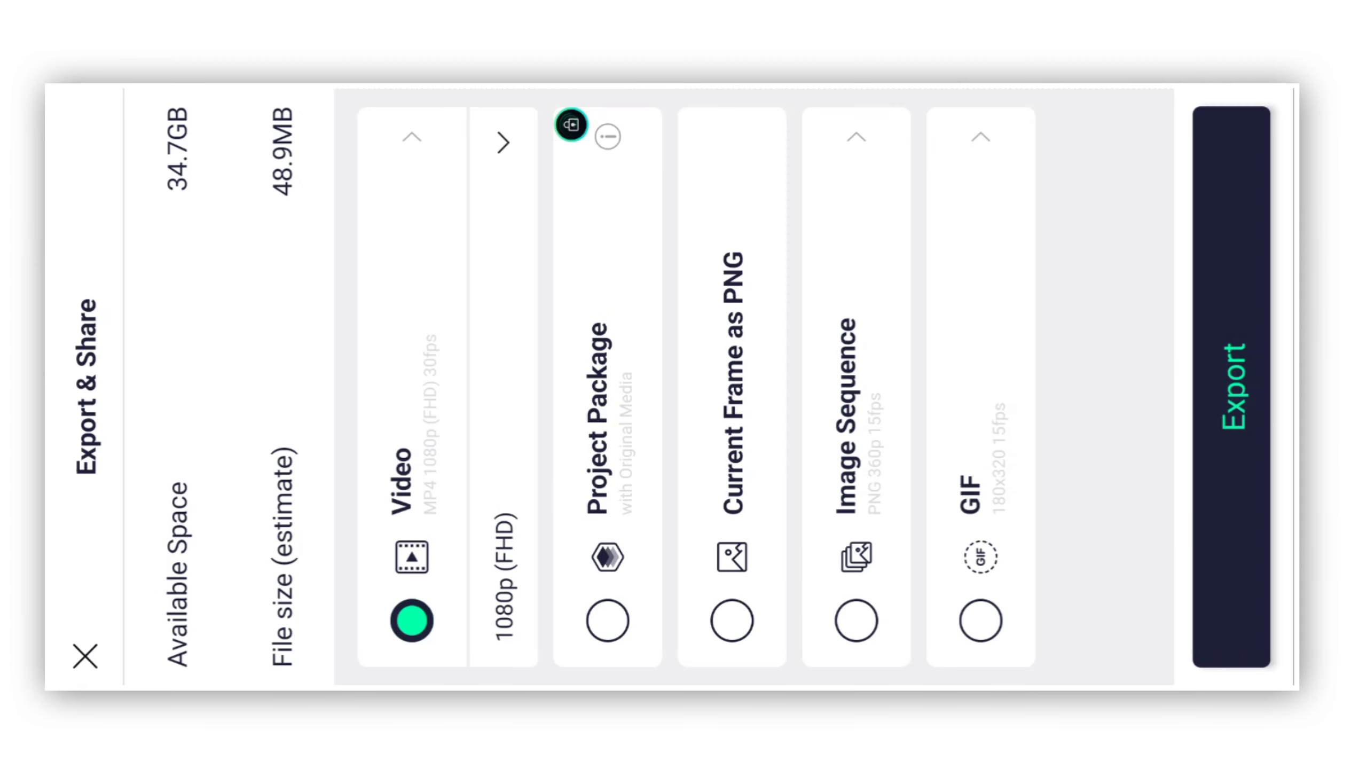